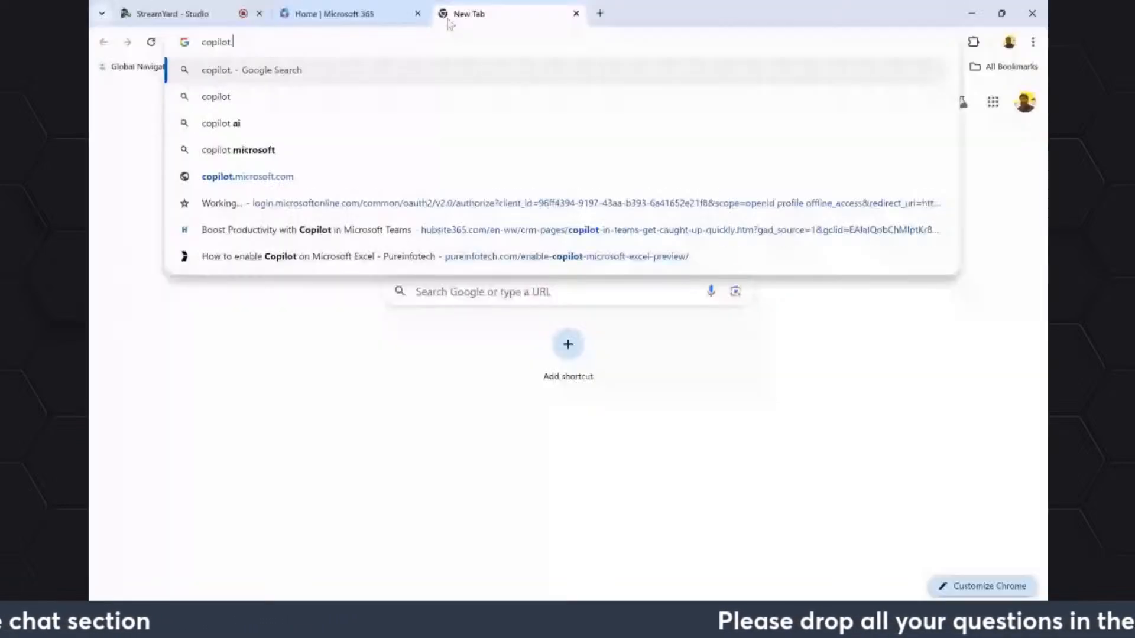
Open copilot.microsoft.com and sign in with the work or school account.
type(".microsoft.co")
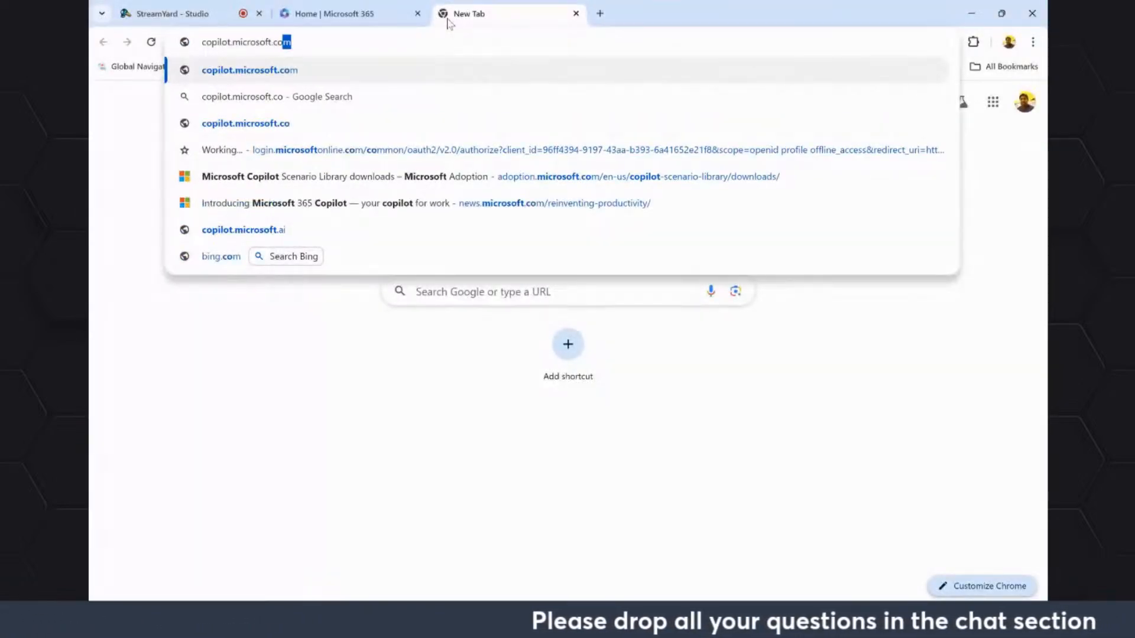
key("Return")
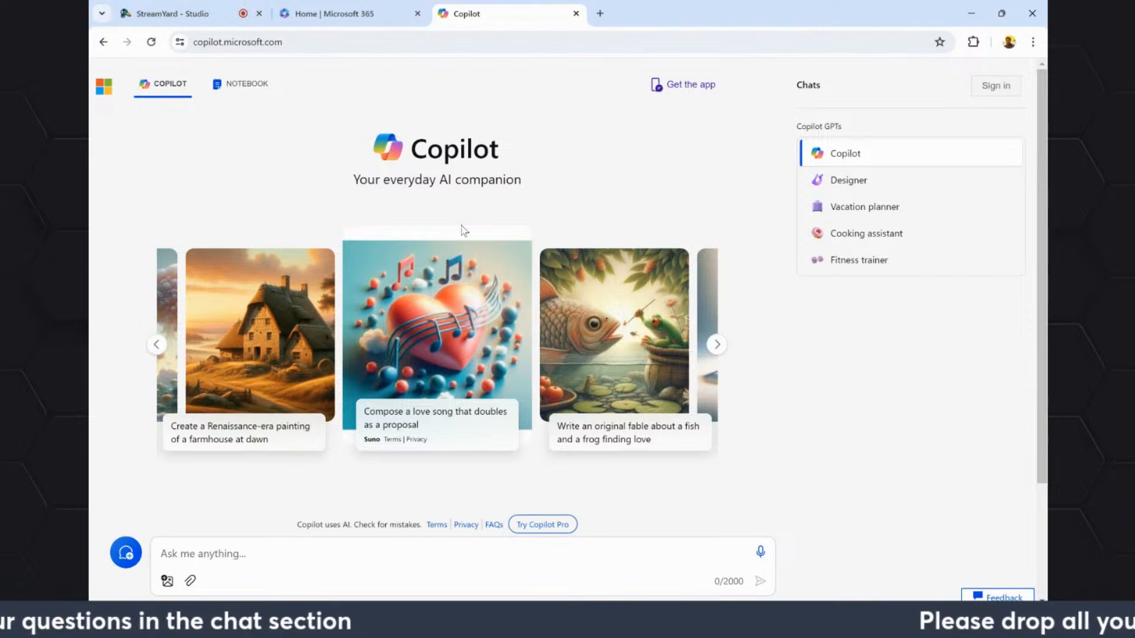
left_click(996, 86)
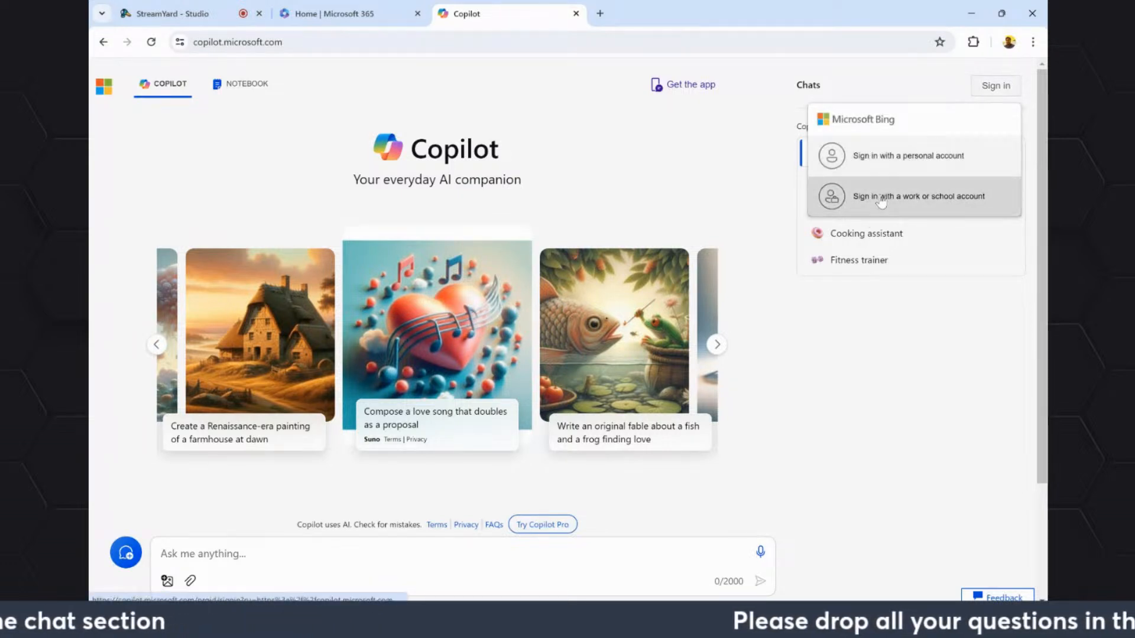
left_click(883, 205)
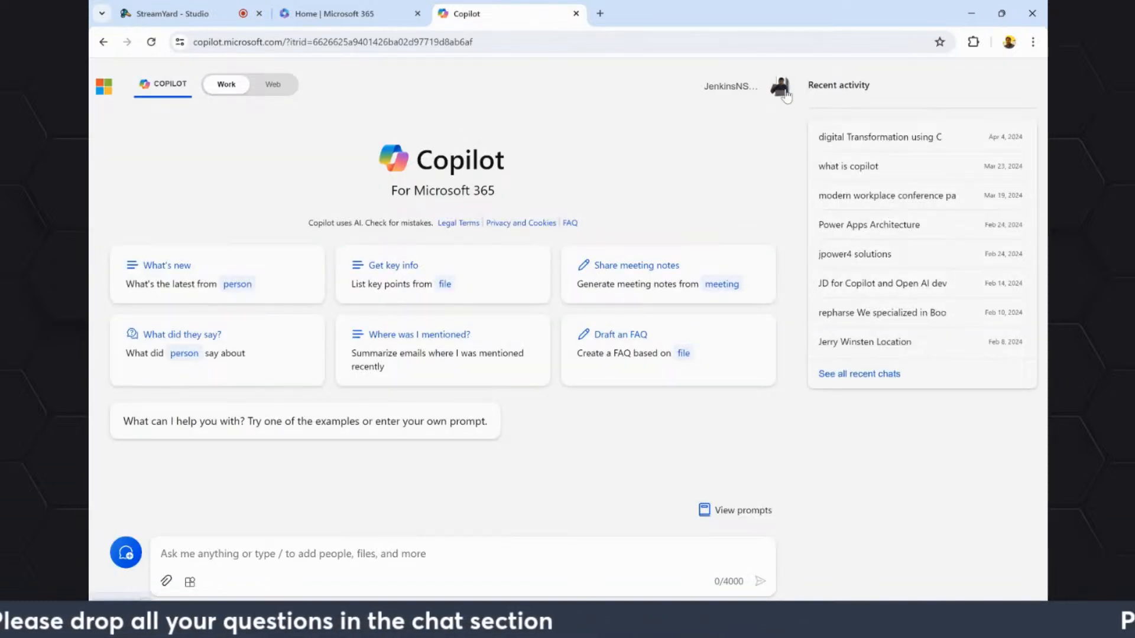
left_click(782, 88)
left_click(792, 455)
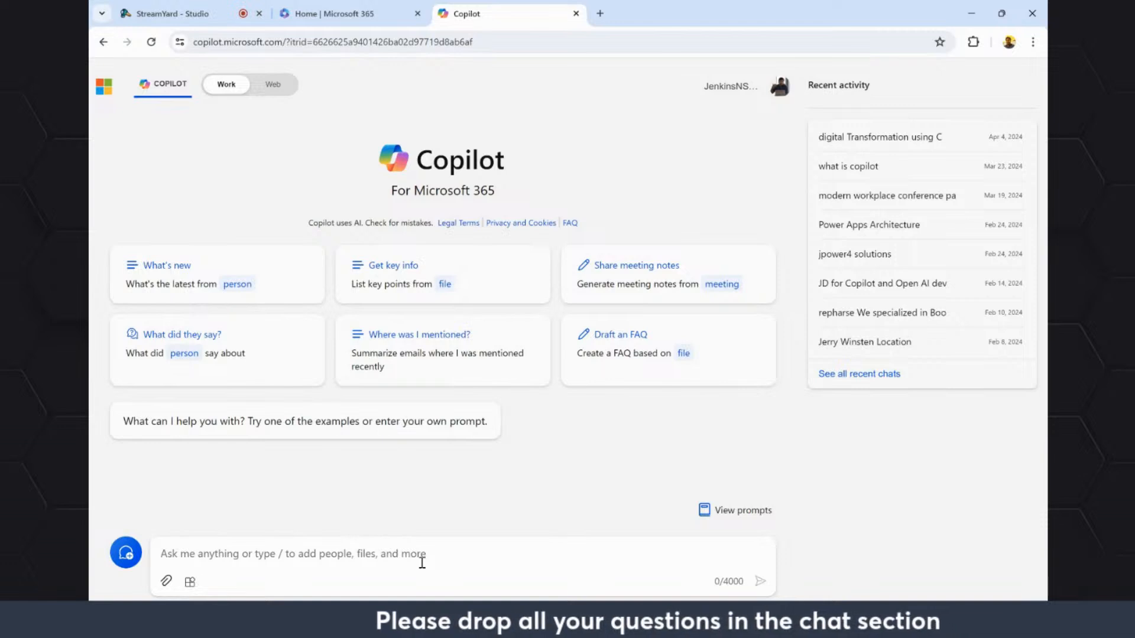
Ask Copilot to "Create a project architecture document with Viva connections" in the Work chat.
left_click(247, 557)
type("Create a ")
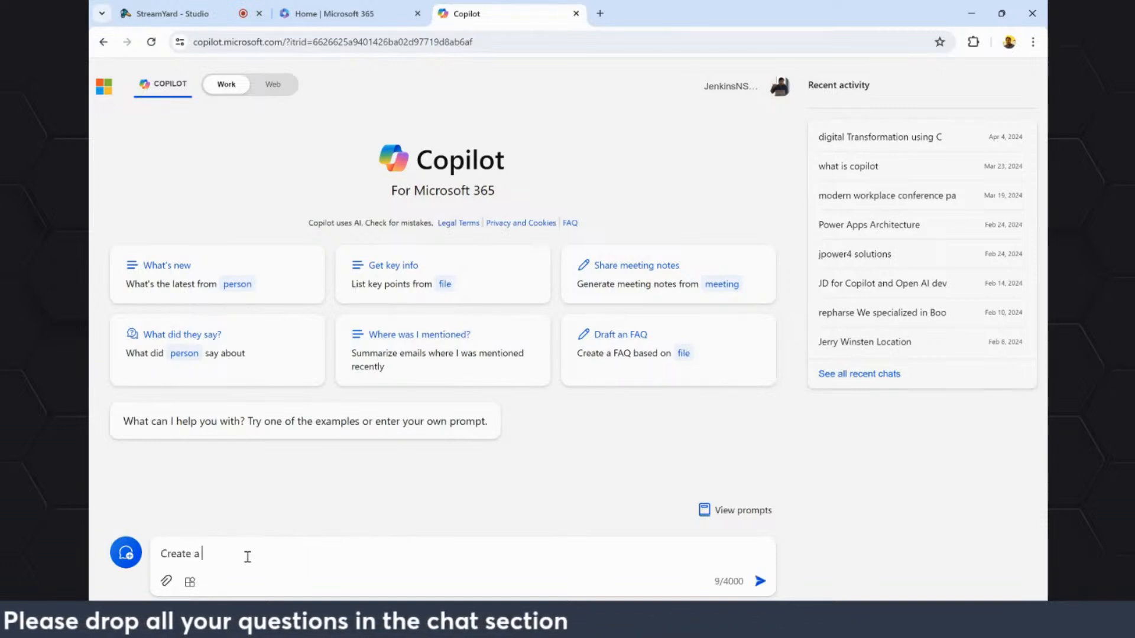
type("pro")
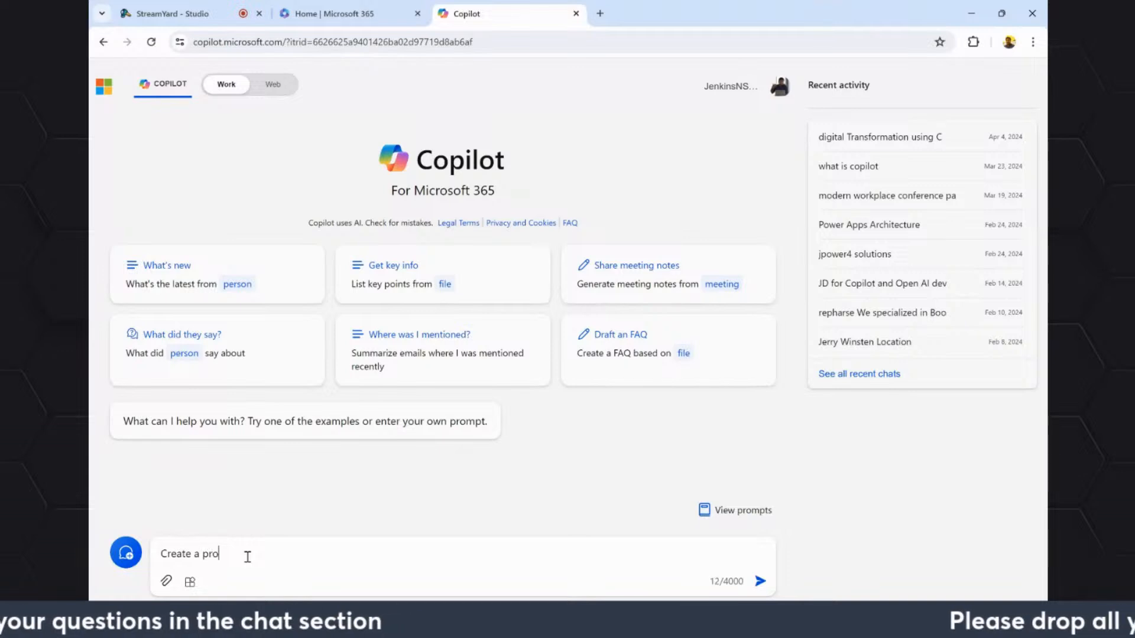
type("ject roa")
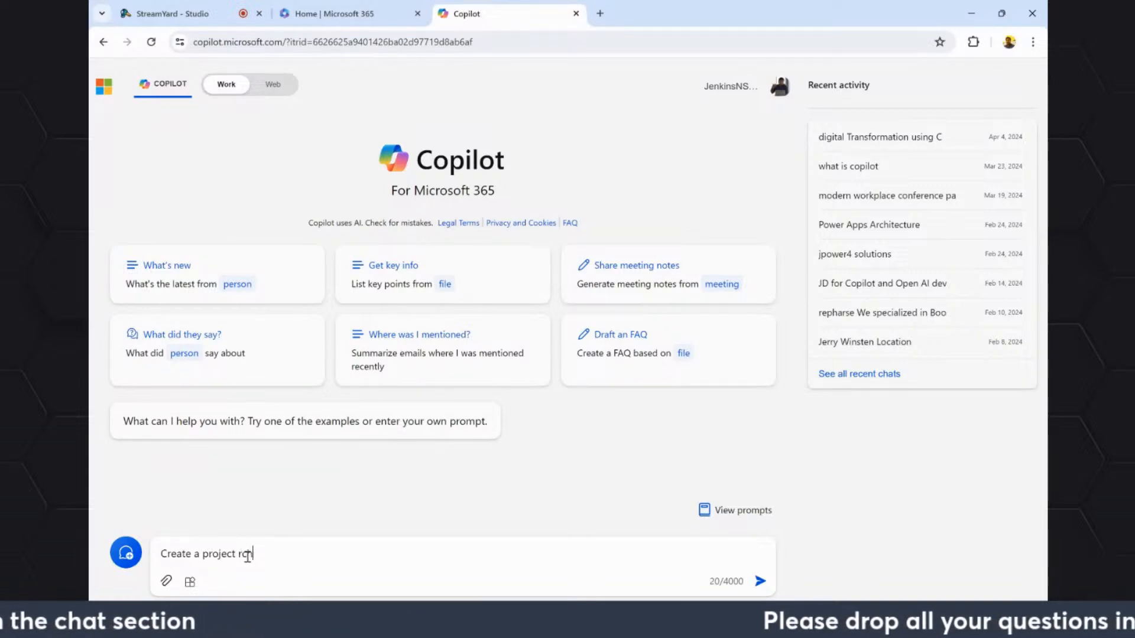
type("itecture d")
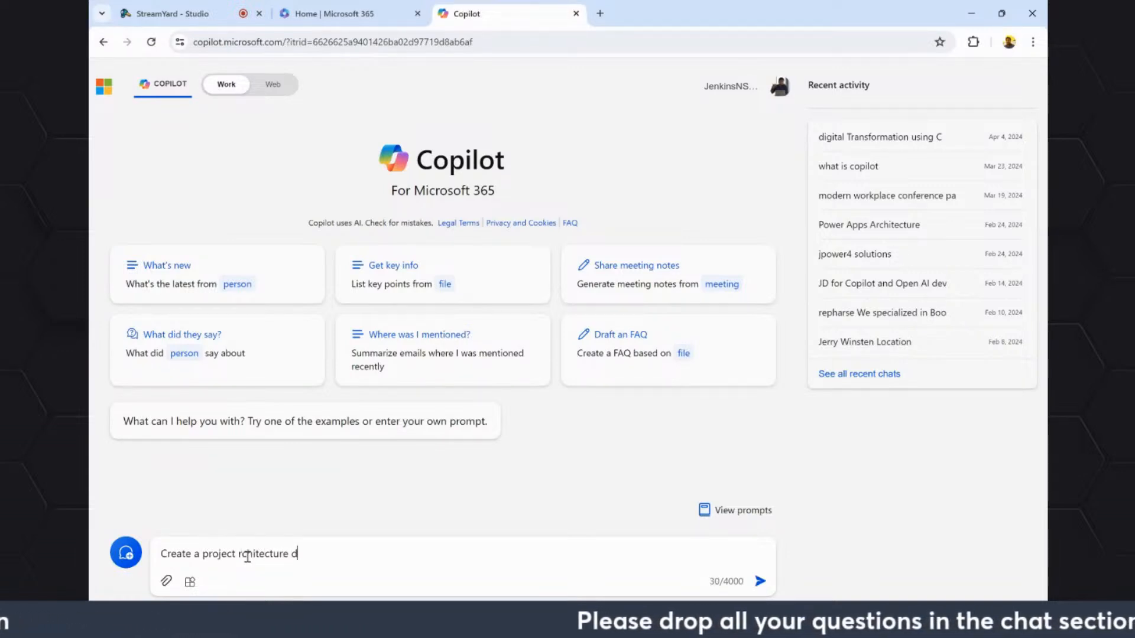
type("ocume")
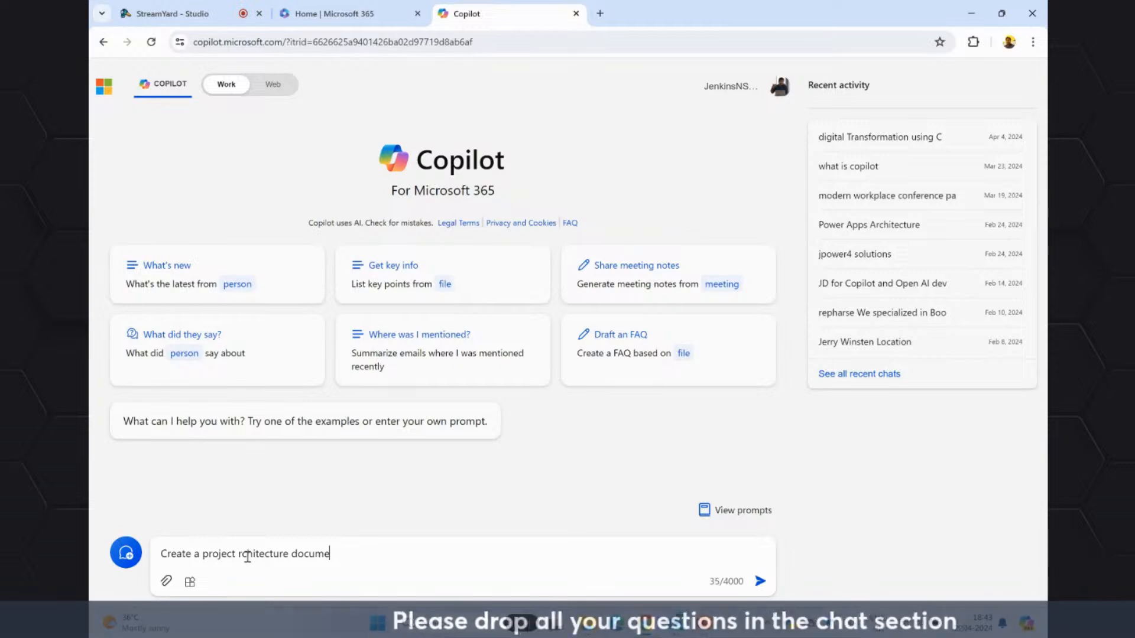
type("nt  with")
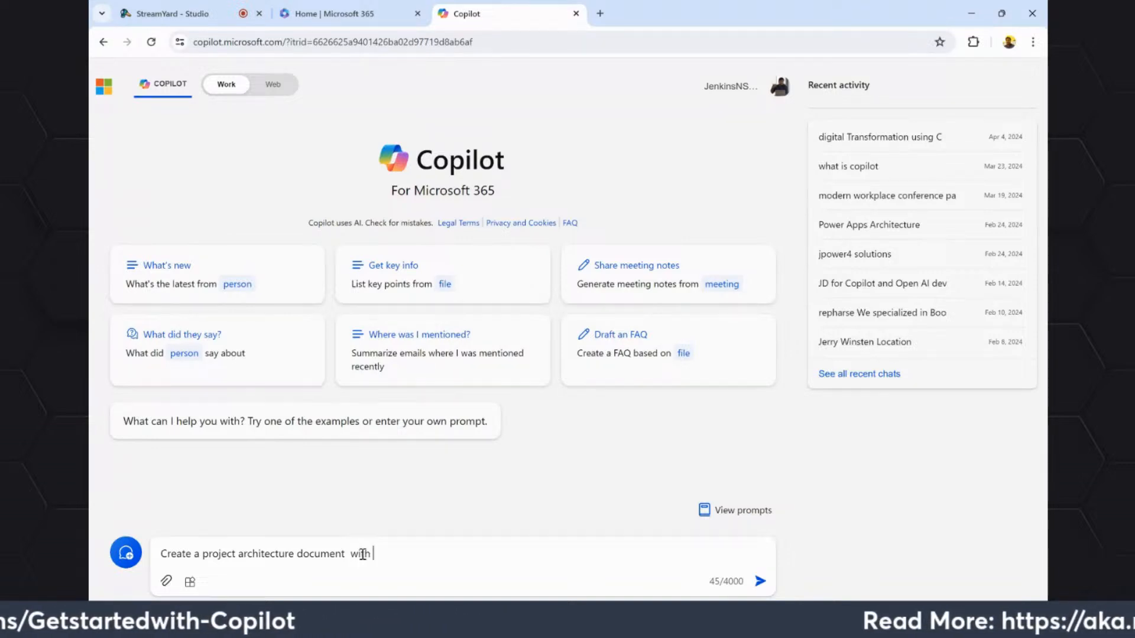
type("Viva")
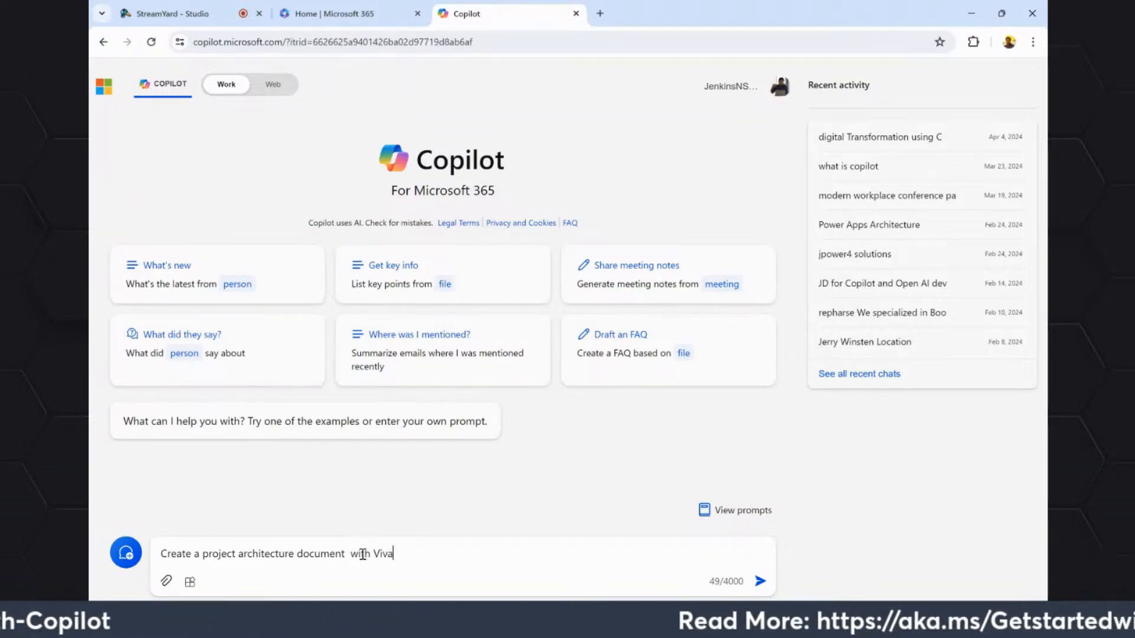
type(" connectio")
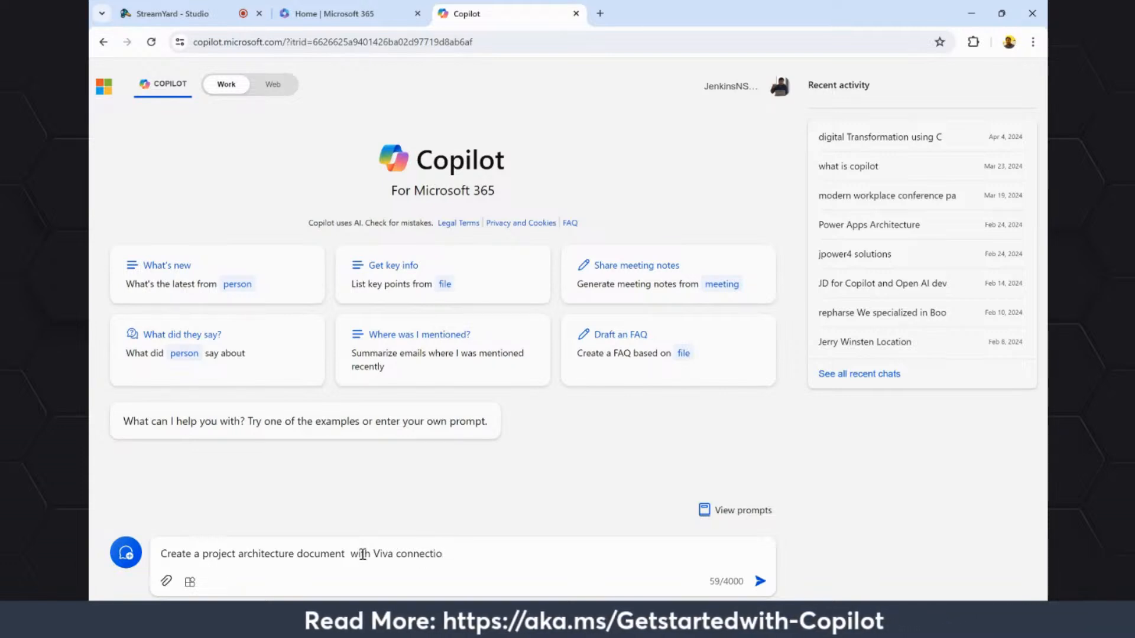
type("ns")
key("Return")
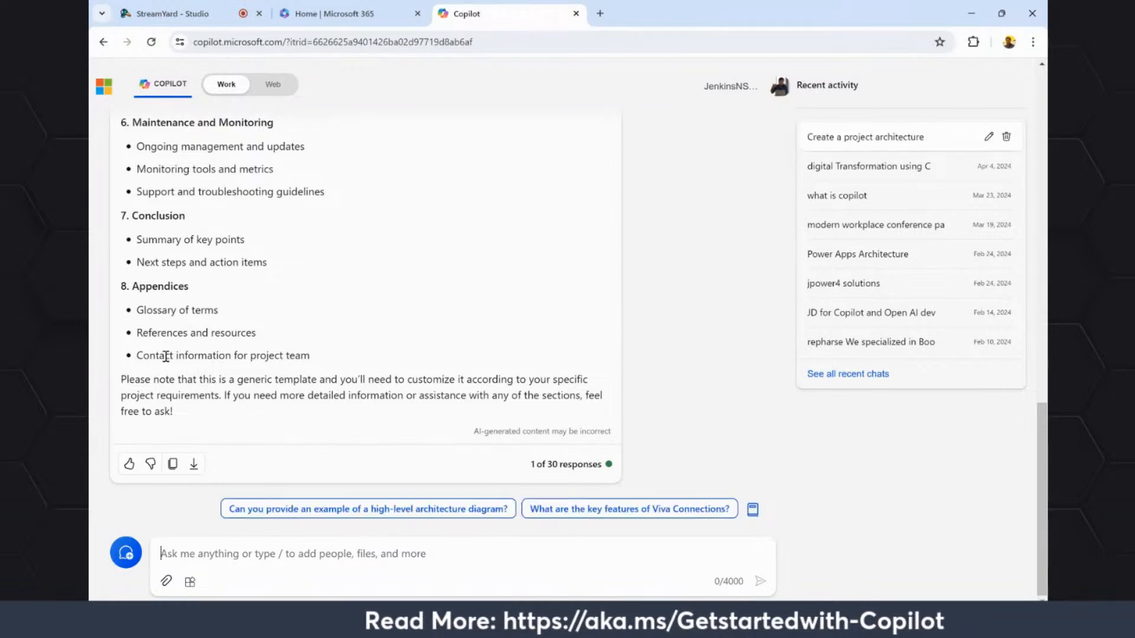
scroll(166, 357, "up", 10)
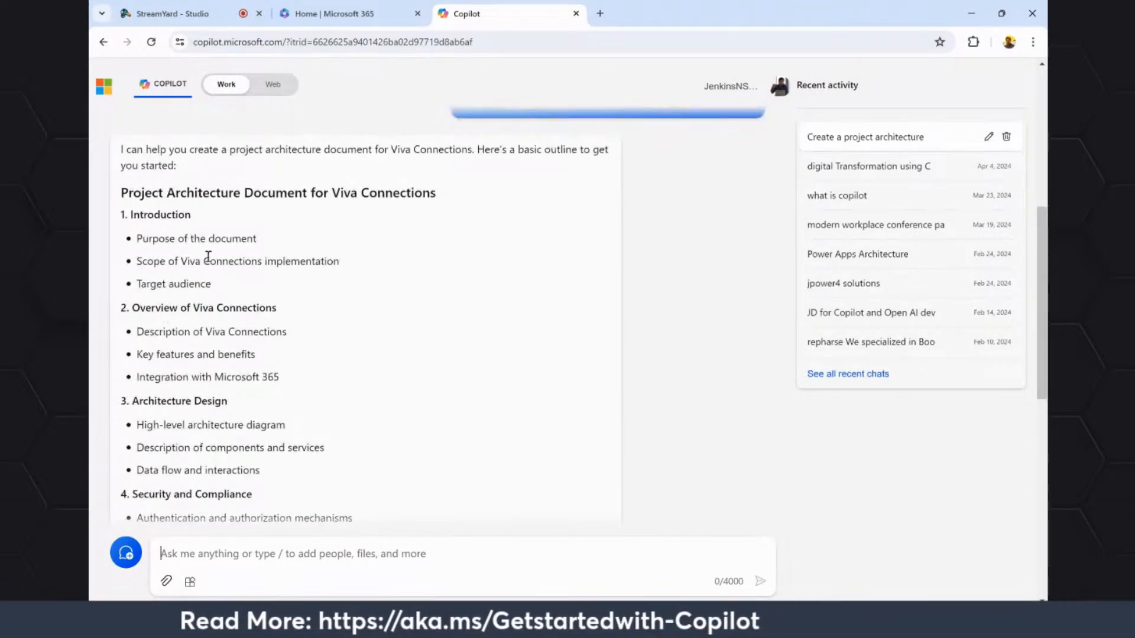
scroll(285, 190, "up", 5)
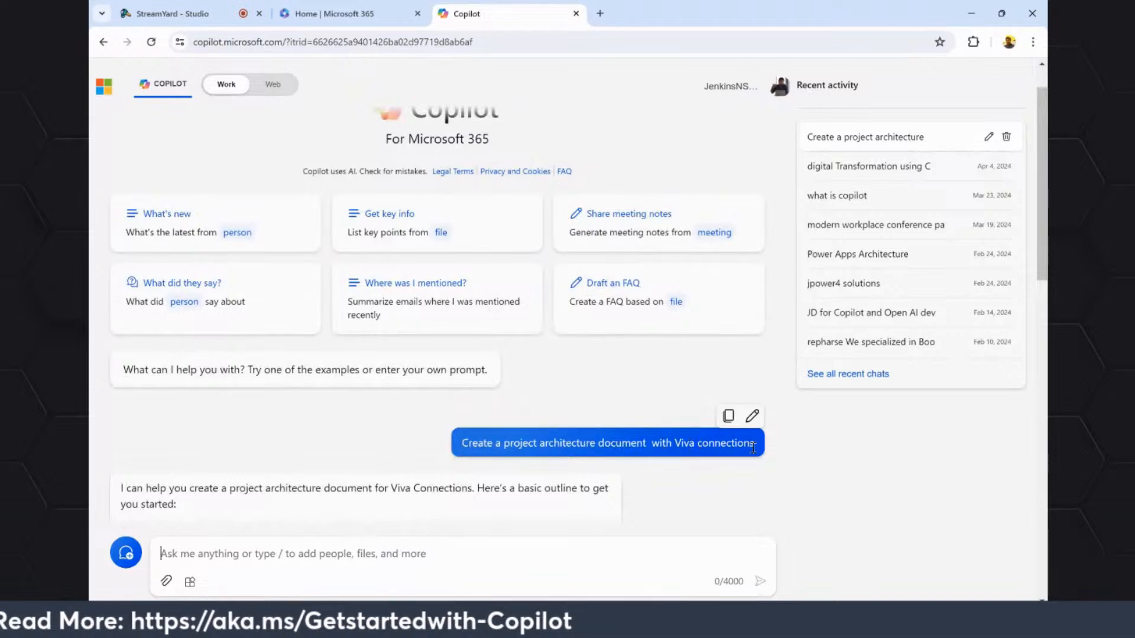
Switch to Microsoft 365, launch Word from there and create a blank document.
left_click(342, 22)
left_click(110, 74)
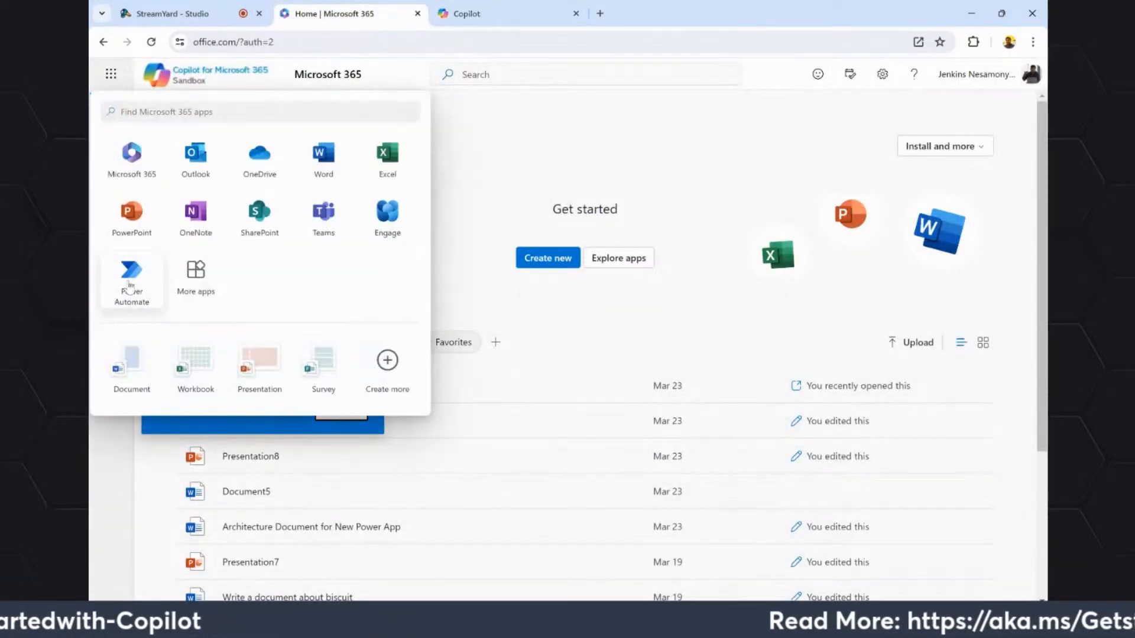
left_click(324, 155)
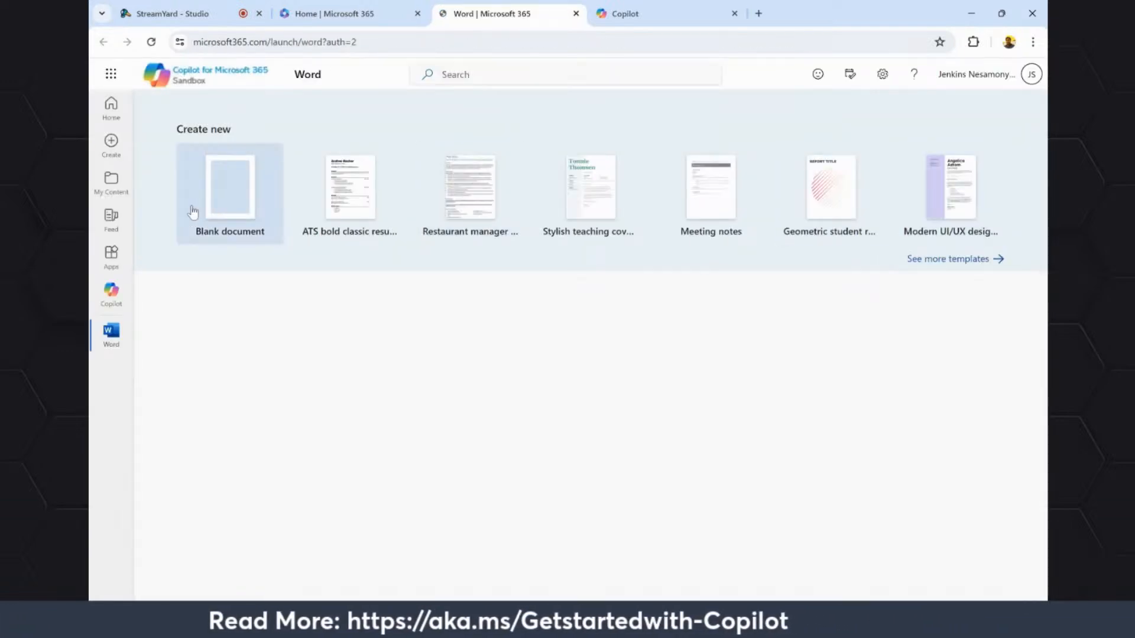
left_click(269, 198)
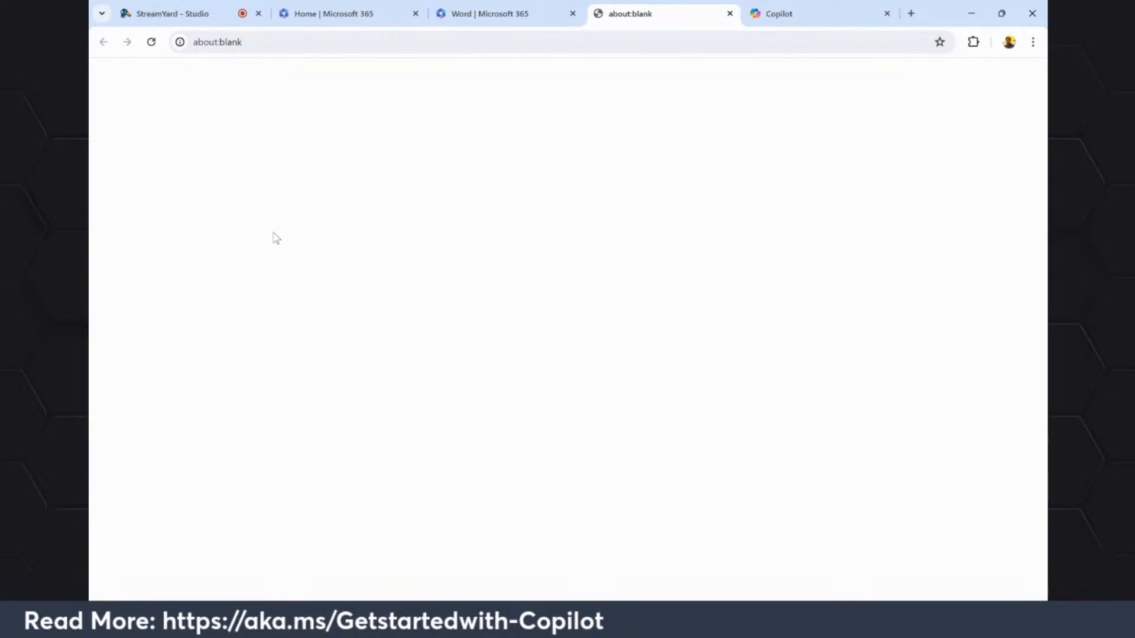
Generate a Copilot draft in the blank Word document from the pasted project architecture prompt about Viva connections.
left_click(497, 16)
left_click(385, 16)
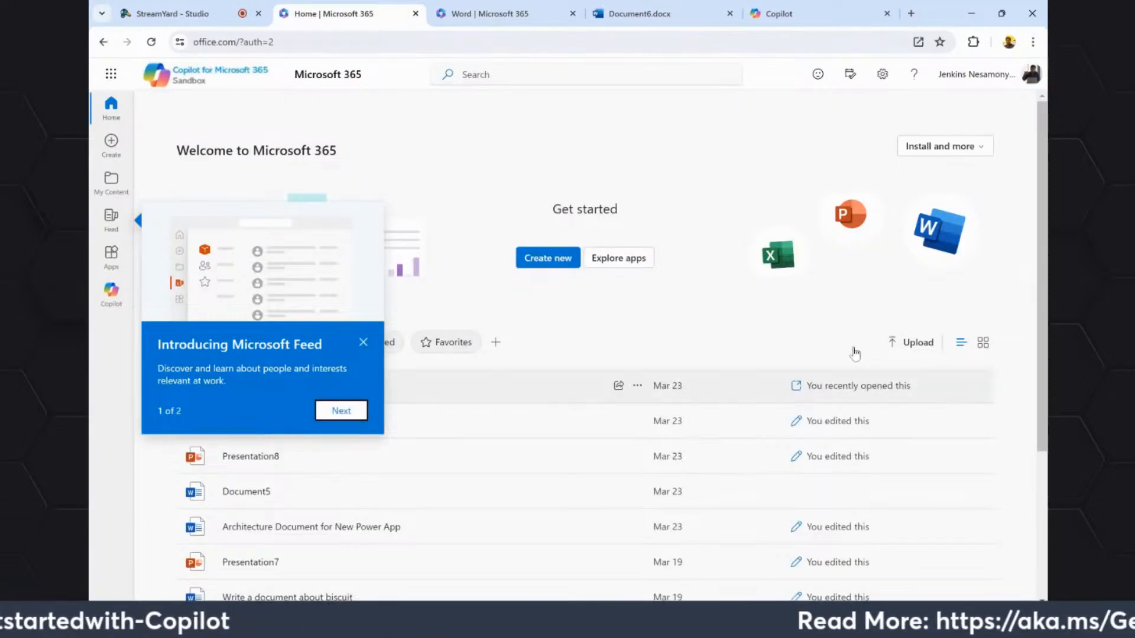
left_click(786, 17)
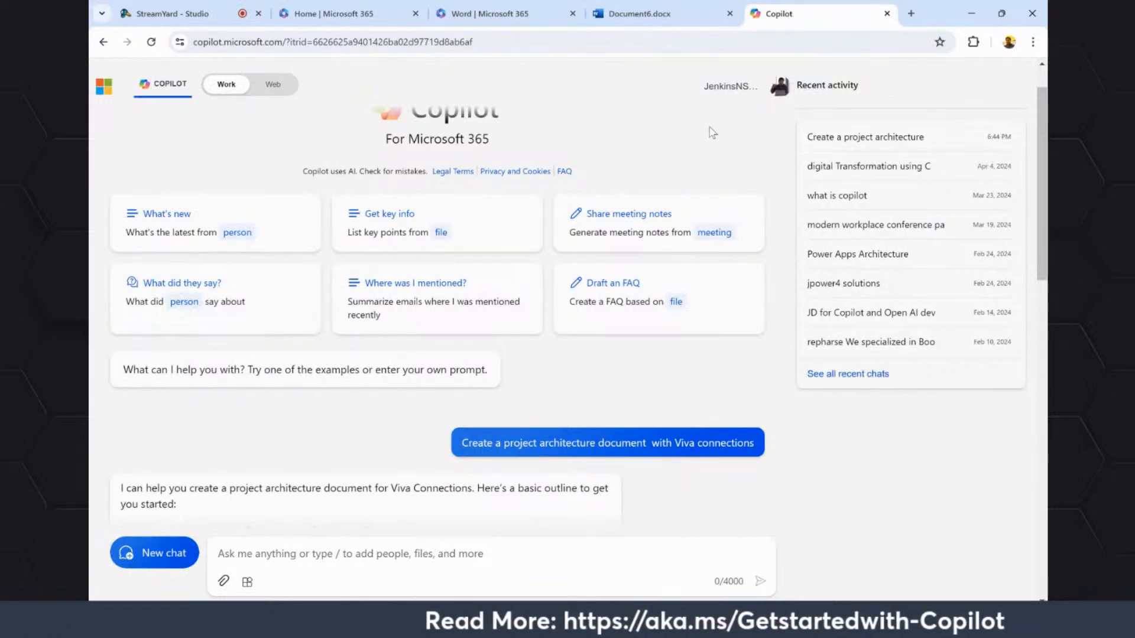
left_click(641, 14)
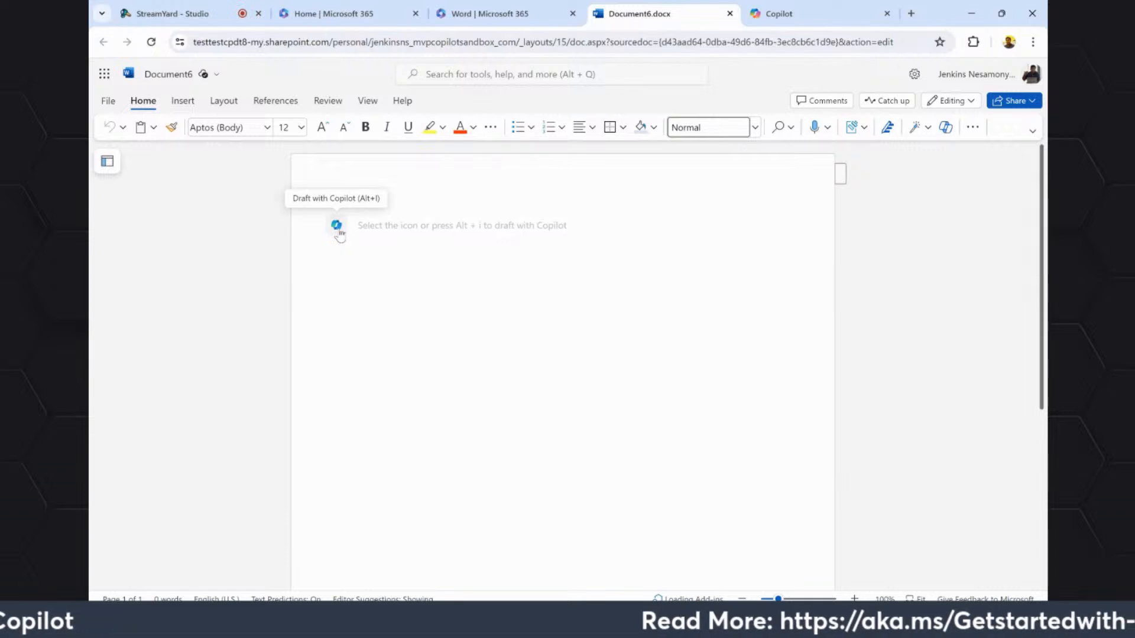
left_click(338, 228)
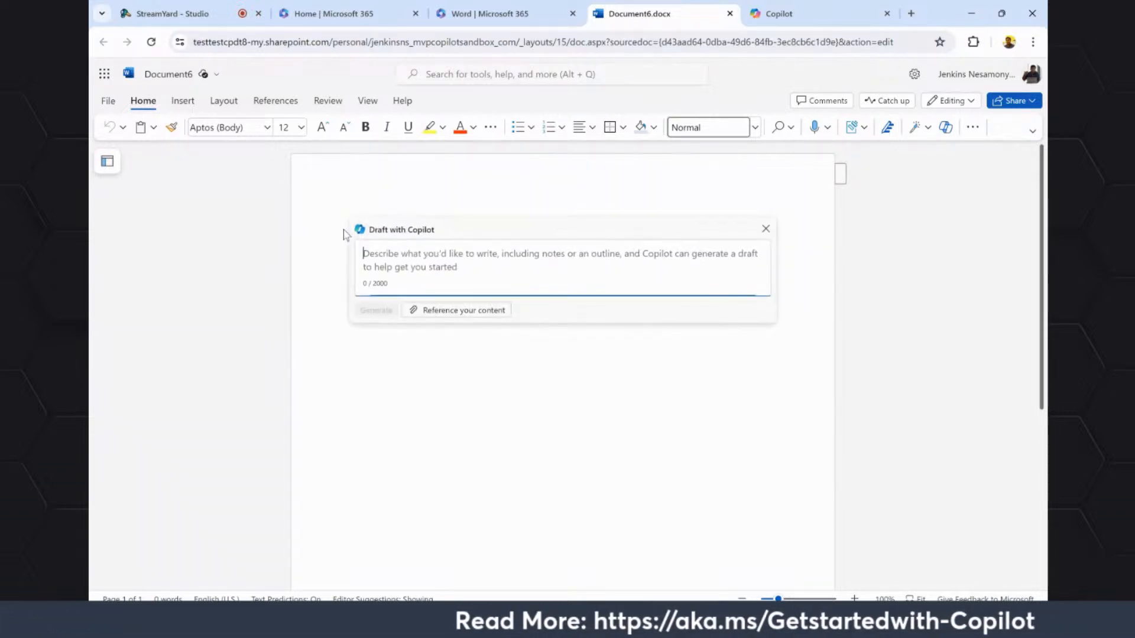
type("Create a project architecture document with these connections")
left_click(376, 309)
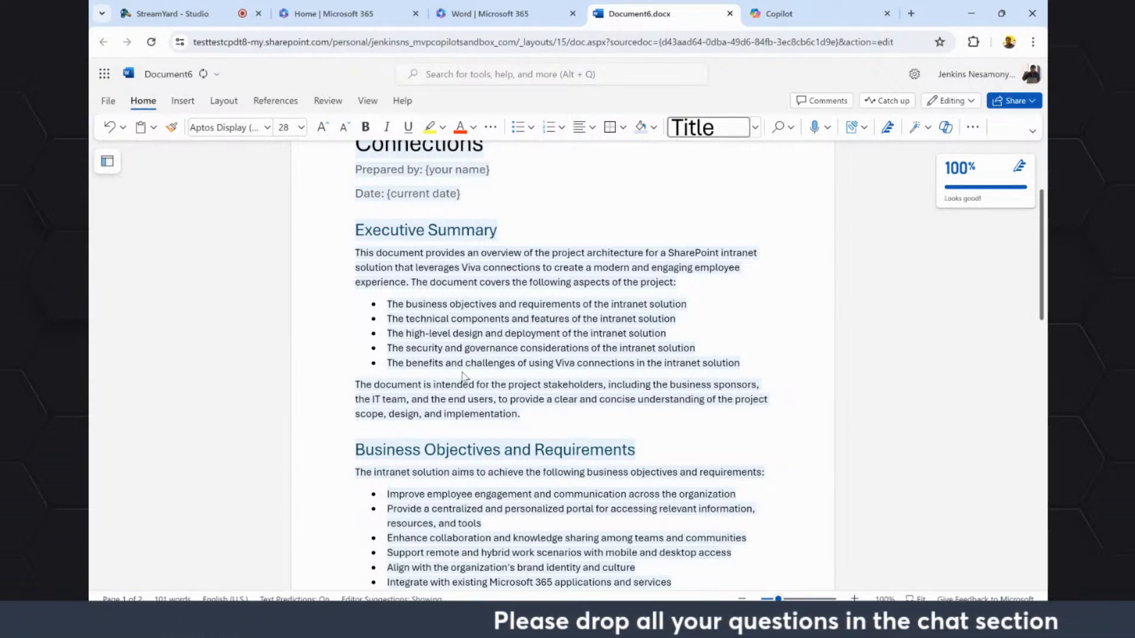
Review the generated architecture draft section by section through to its end and keep it in the document.
left_click(779, 13)
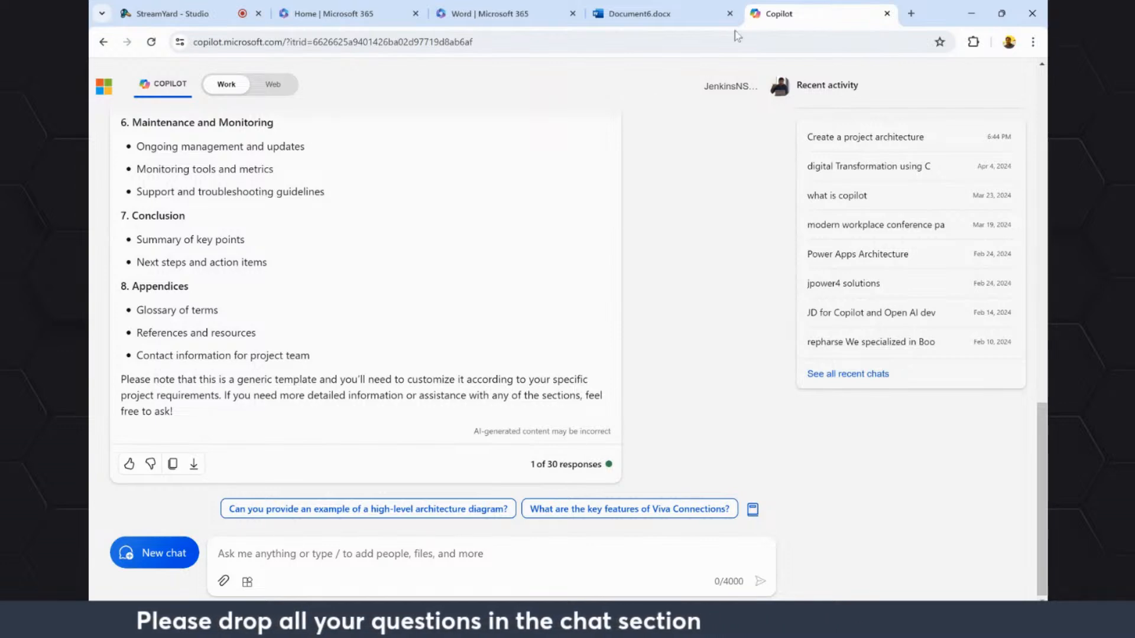
left_click(703, 12)
scroll(415, 305, "down", 3)
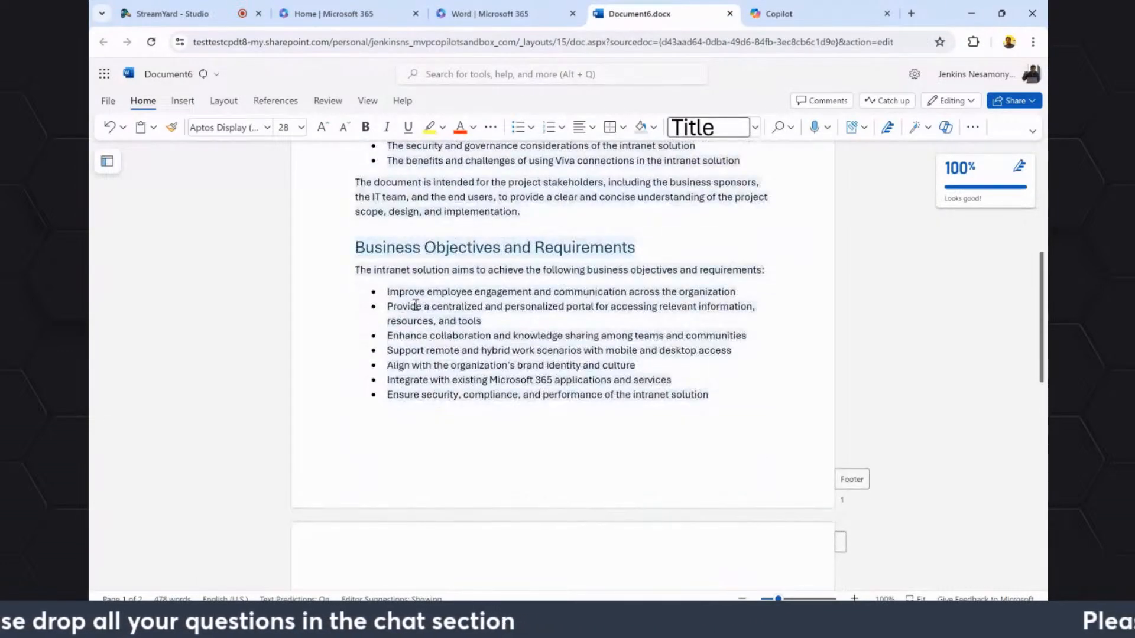
left_click_drag(585, 375, 613, 383)
scroll(630, 391, "down", 10)
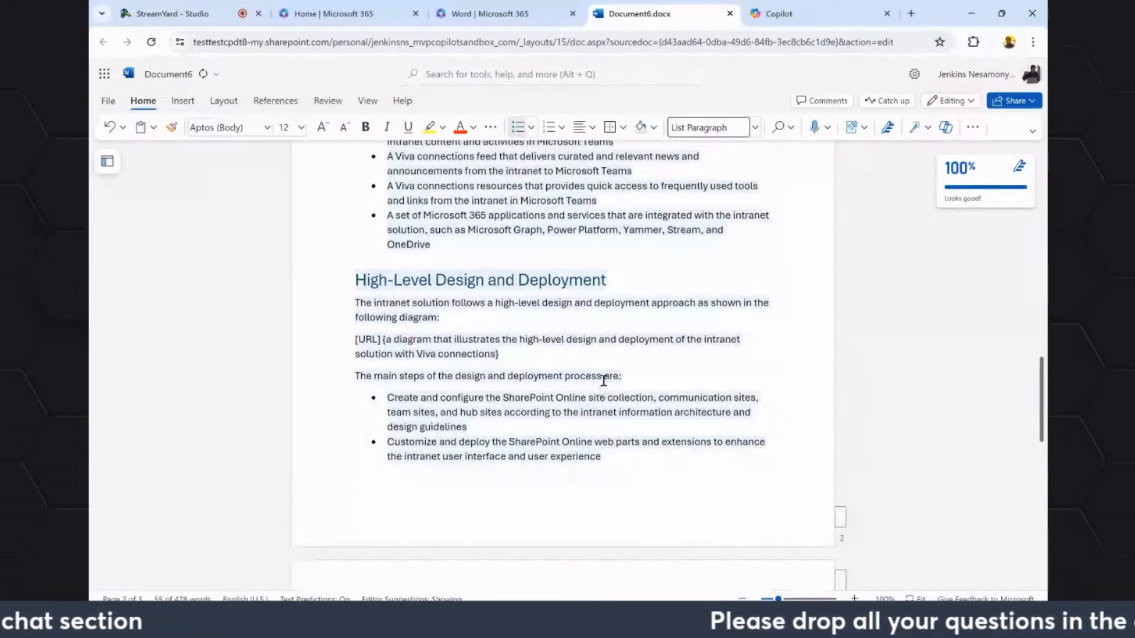
scroll(589, 392, "up", 3)
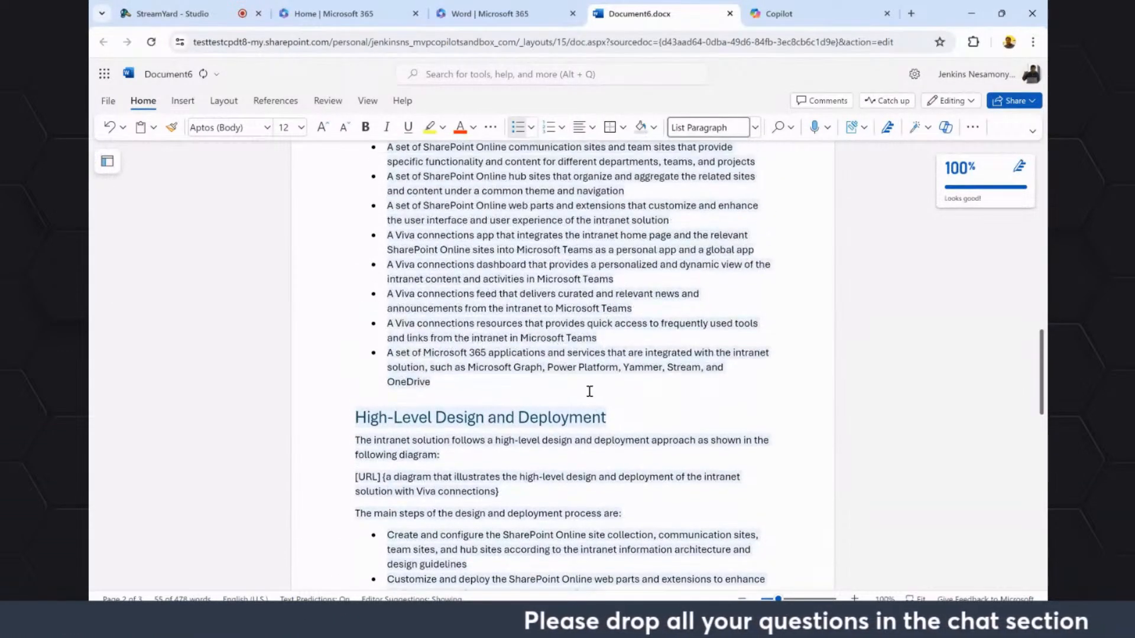
scroll(590, 392, "down", 5)
scroll(591, 397, "down", 4)
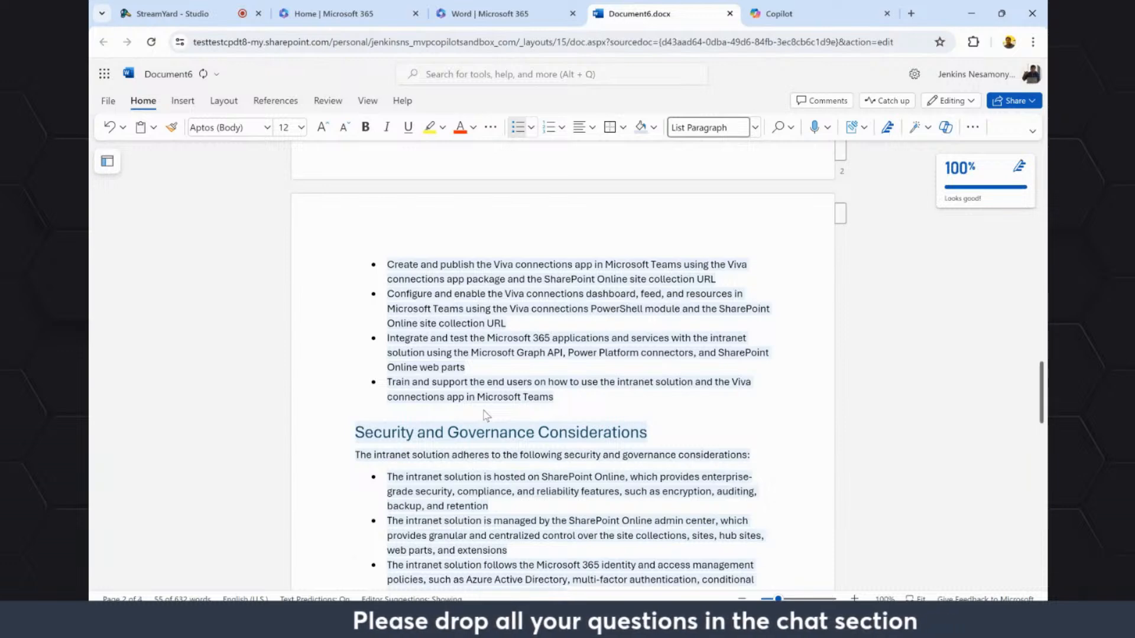
scroll(487, 417, "down", 4)
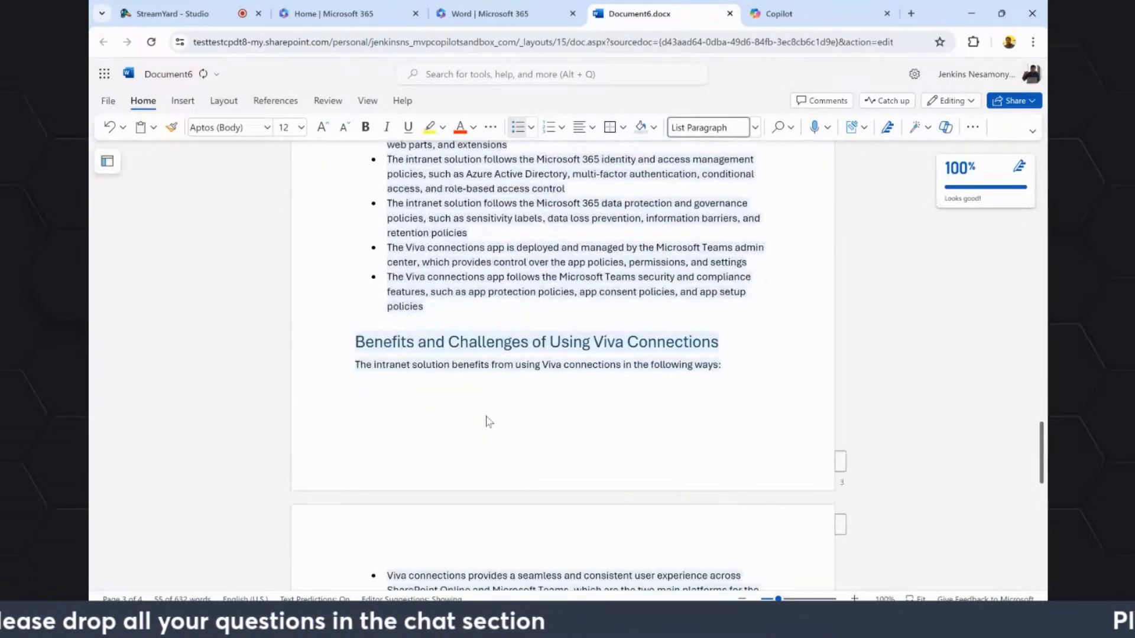
scroll(447, 458, "up", 8)
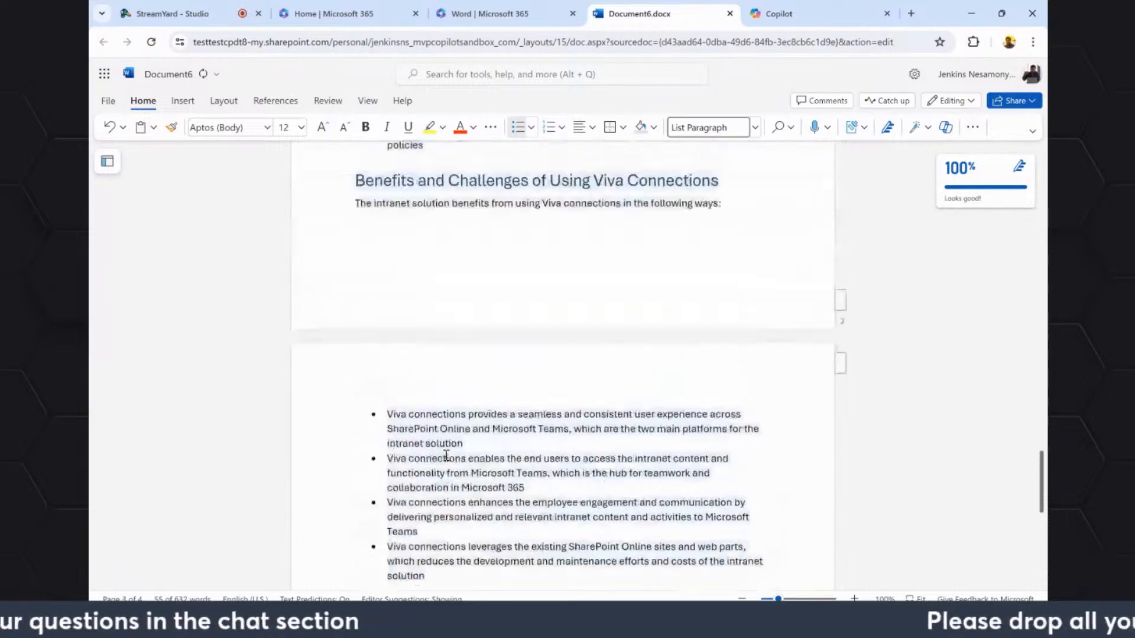
left_click_drag(1041, 471, 1044, 139)
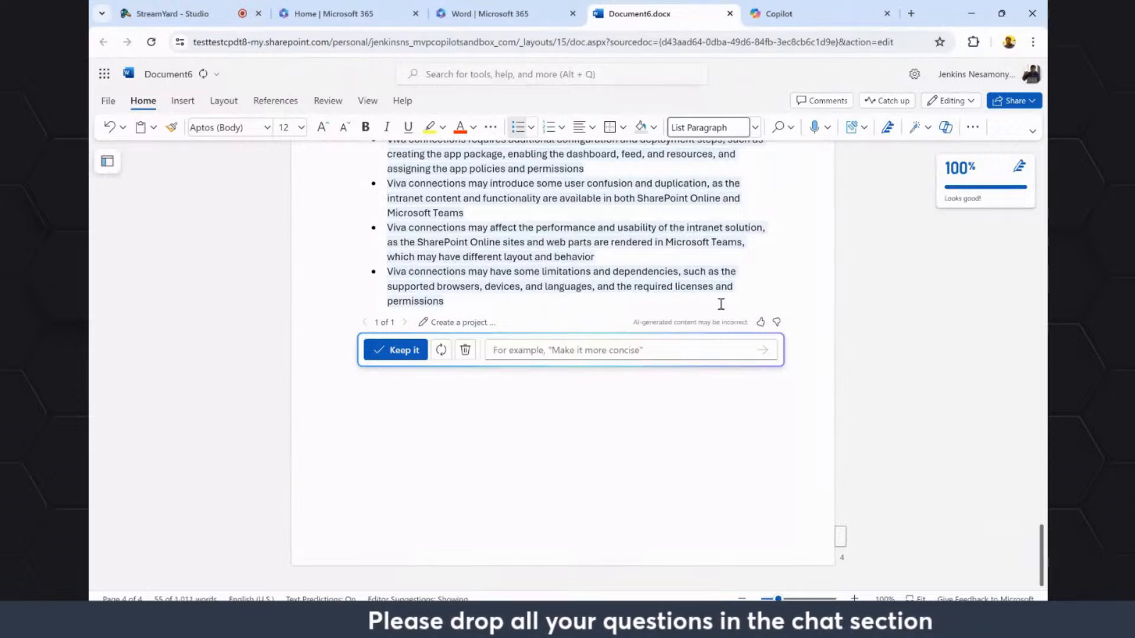
left_click(383, 352)
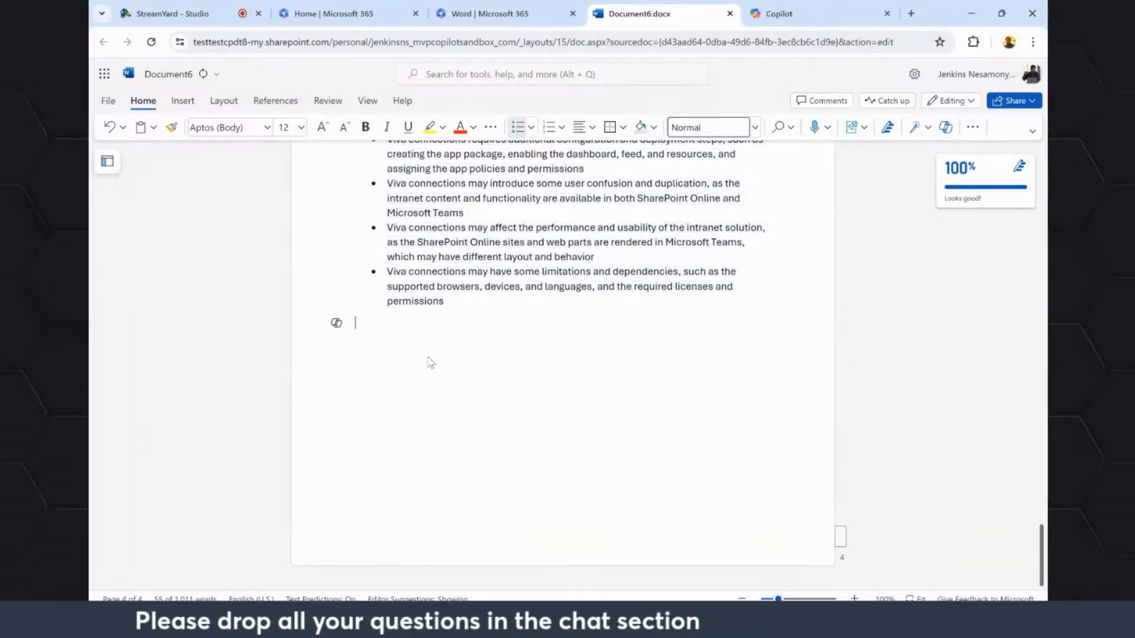
Copy the "Monitoring tools and metrics" line from the Copilot chat response and return to the Word document.
left_click(778, 18)
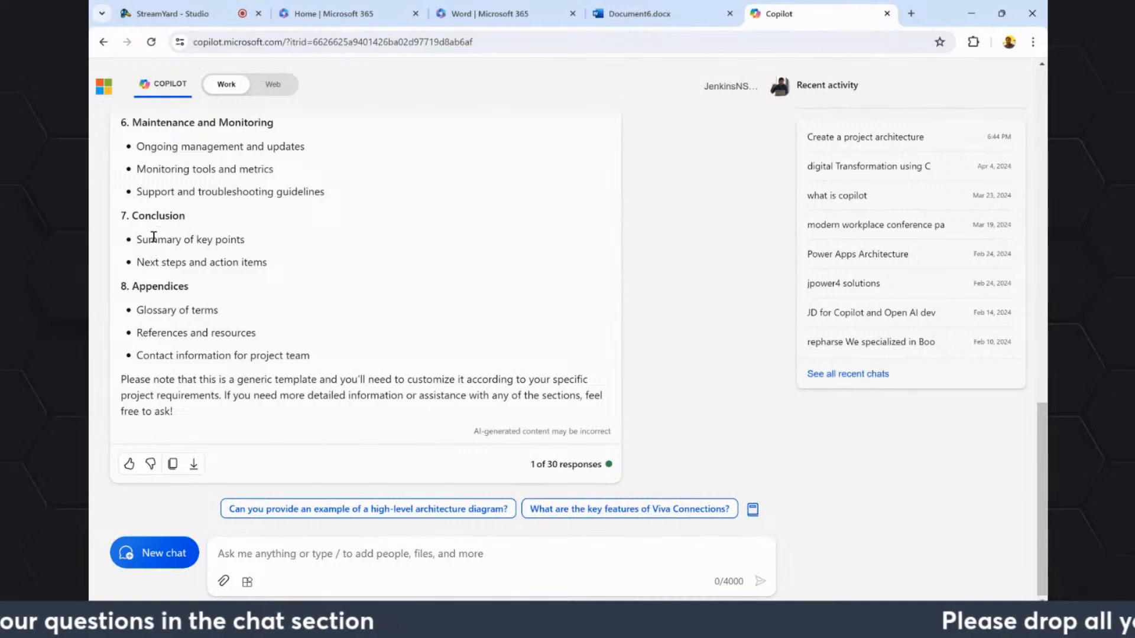
left_click_drag(137, 168, 281, 171)
key("ctrl+c")
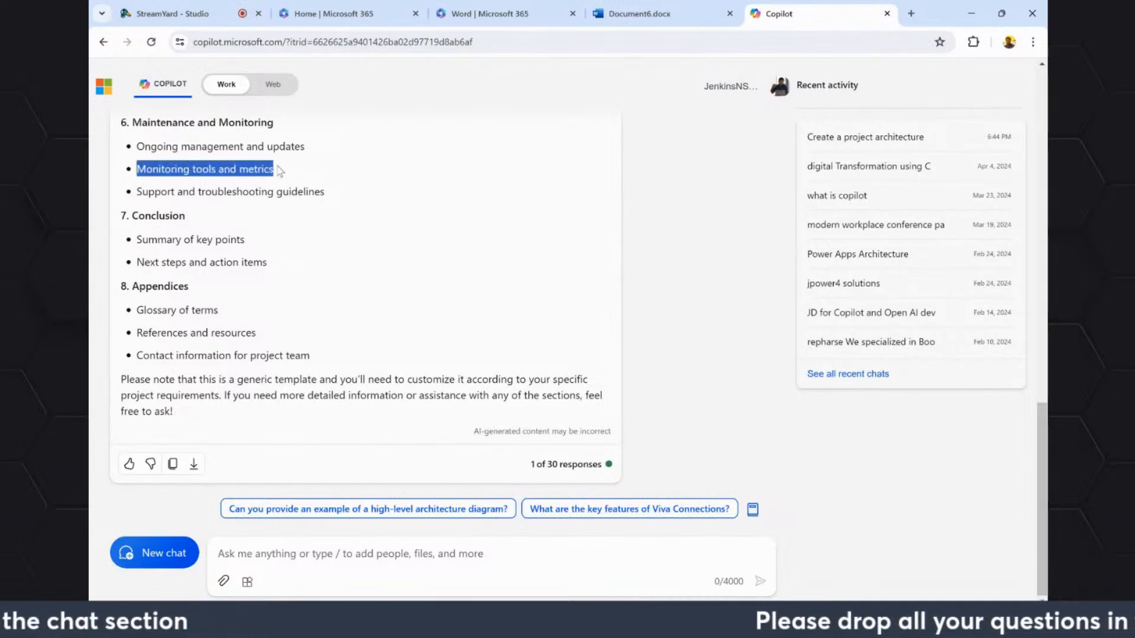
left_click(637, 14)
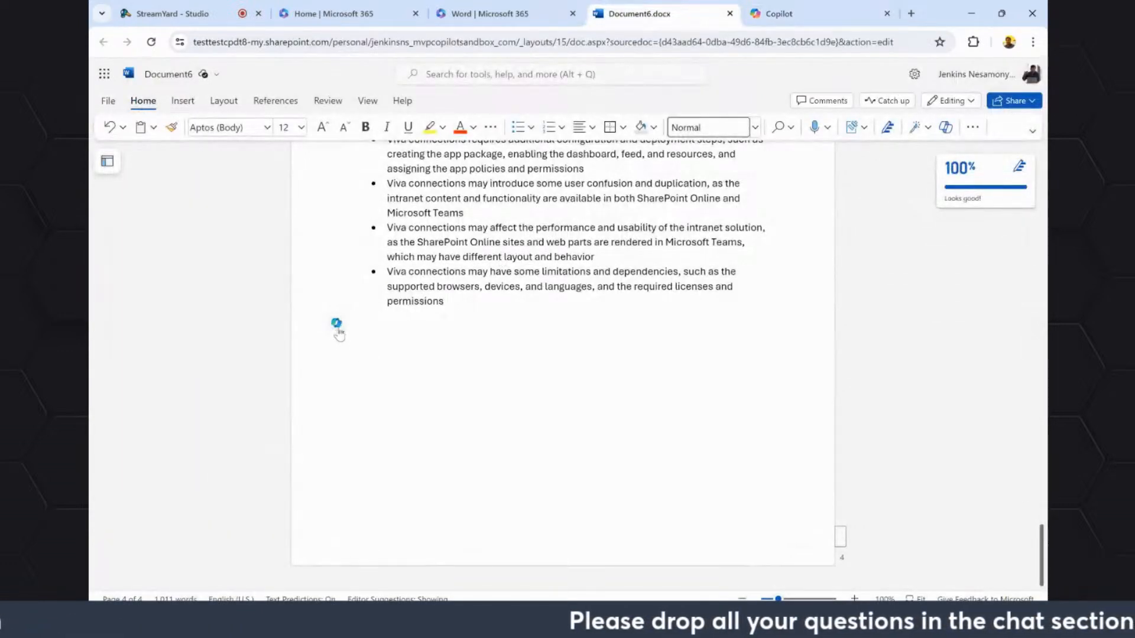
Generate a Copilot draft from the prompt "Monitoring tools and metrics for viva" at the document's end and keep it.
left_click(336, 323)
key("ctrl+v")
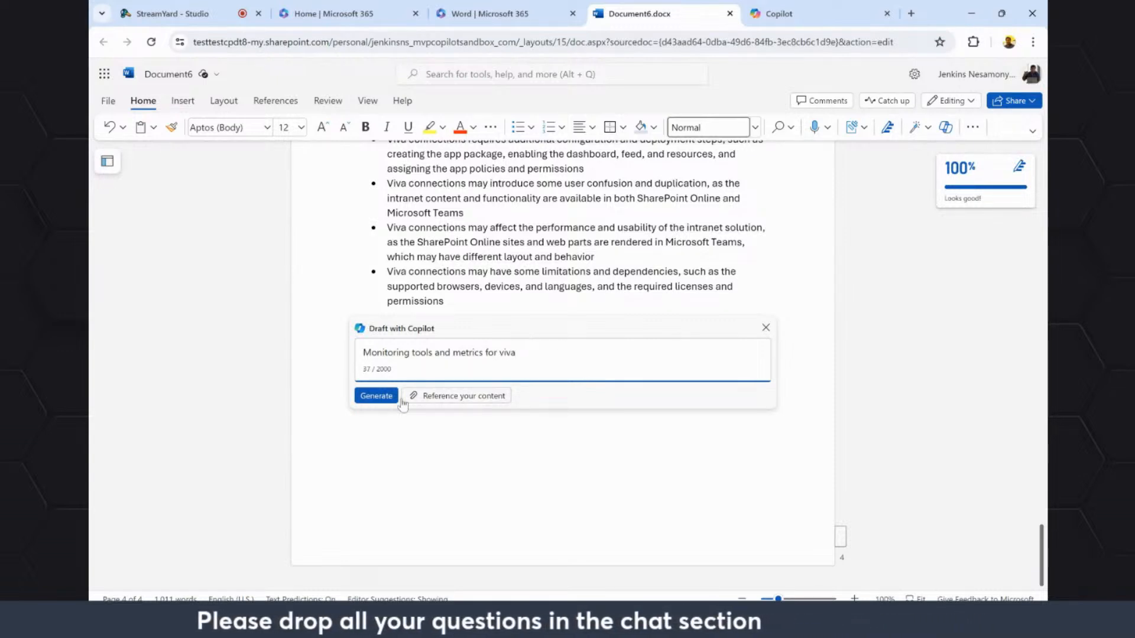
left_click(373, 397)
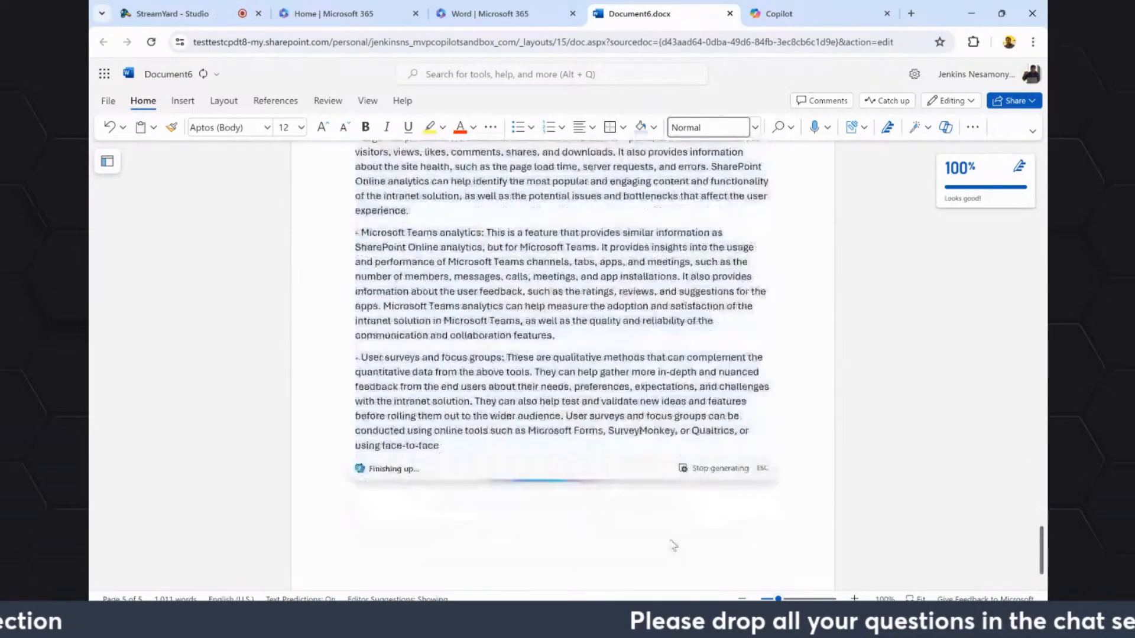
left_click(386, 402)
scroll(517, 398, "up", 10)
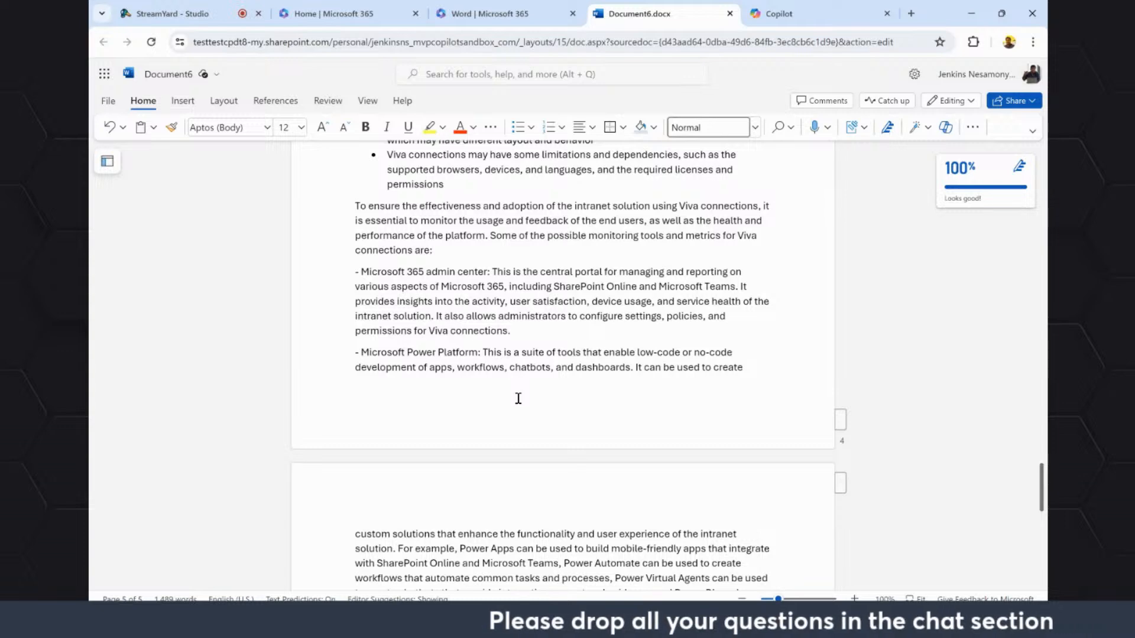
Switch to the PowerPoint presentation and start the slide show from the Copilot plan comparison slide.
left_click(698, 619)
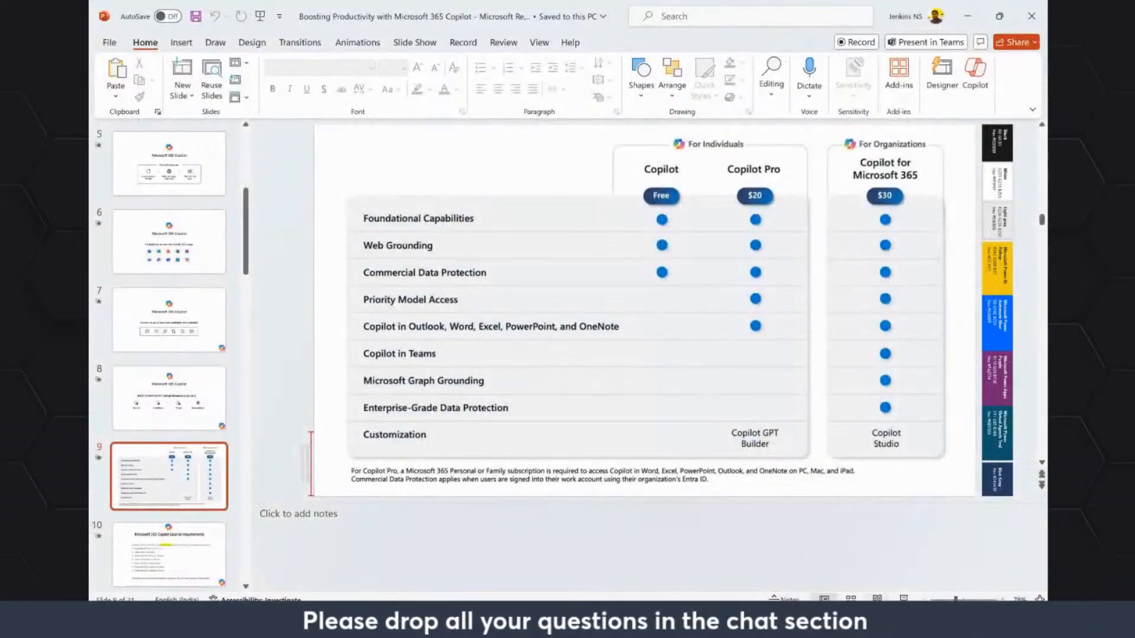
key("shift+F5")
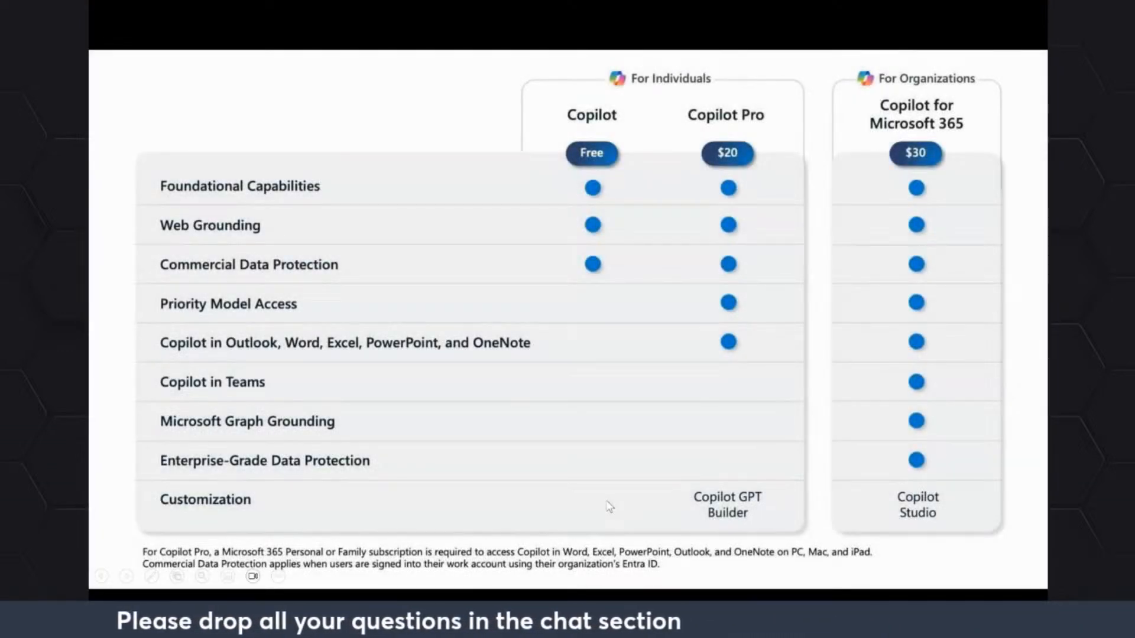
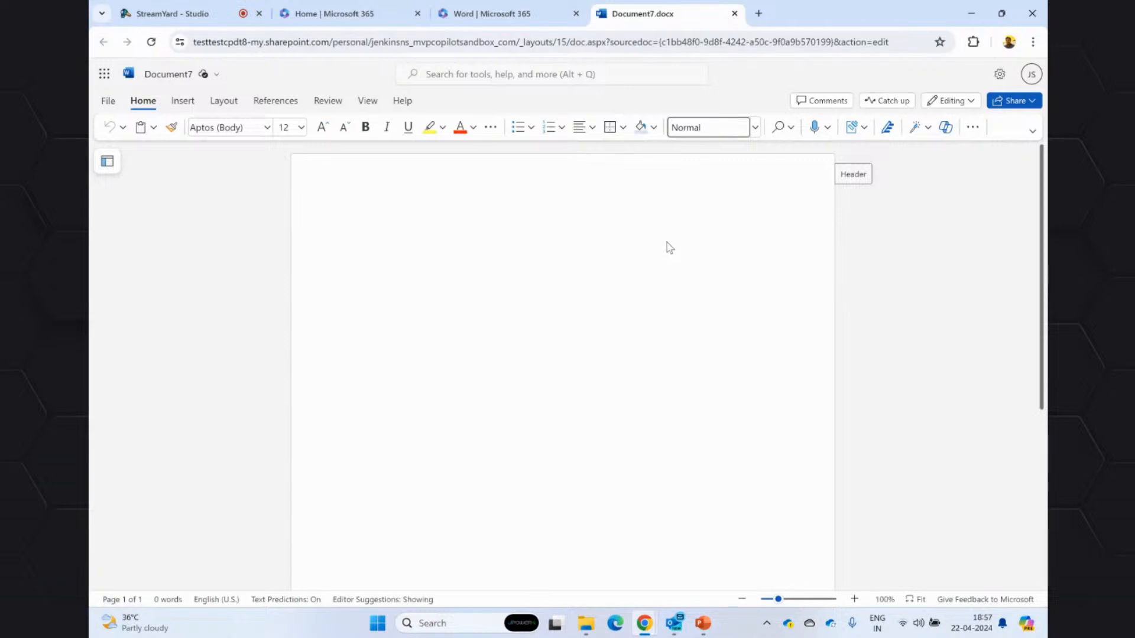
Open the Copilot chat beside the blank document and write the prompt "Create a new document for my project assignments".
left_click(946, 128)
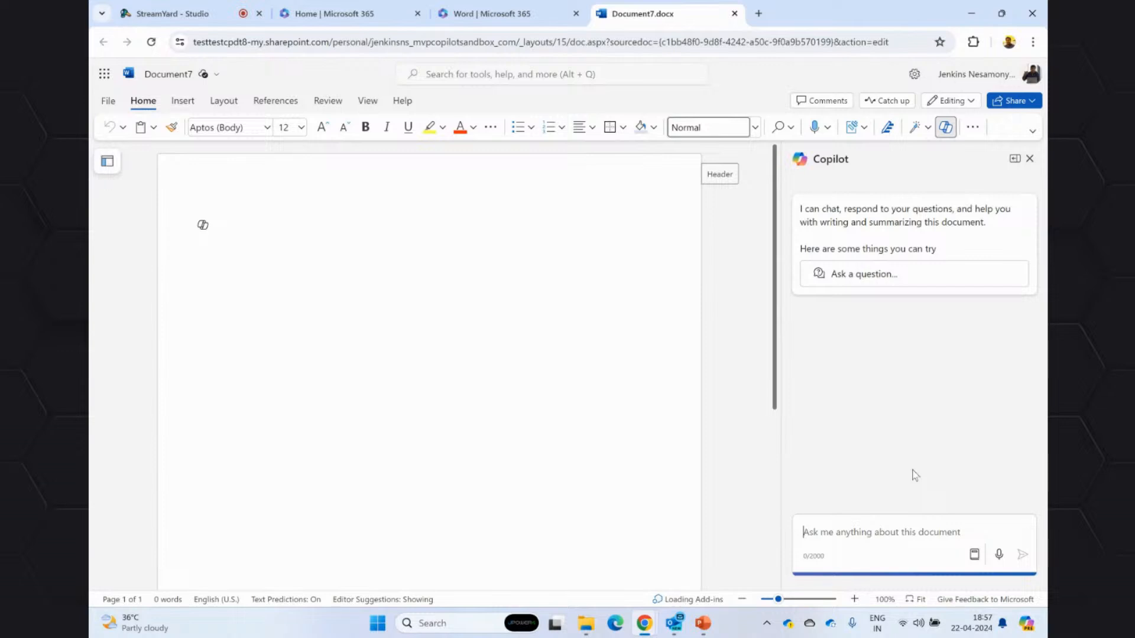
left_click(875, 275)
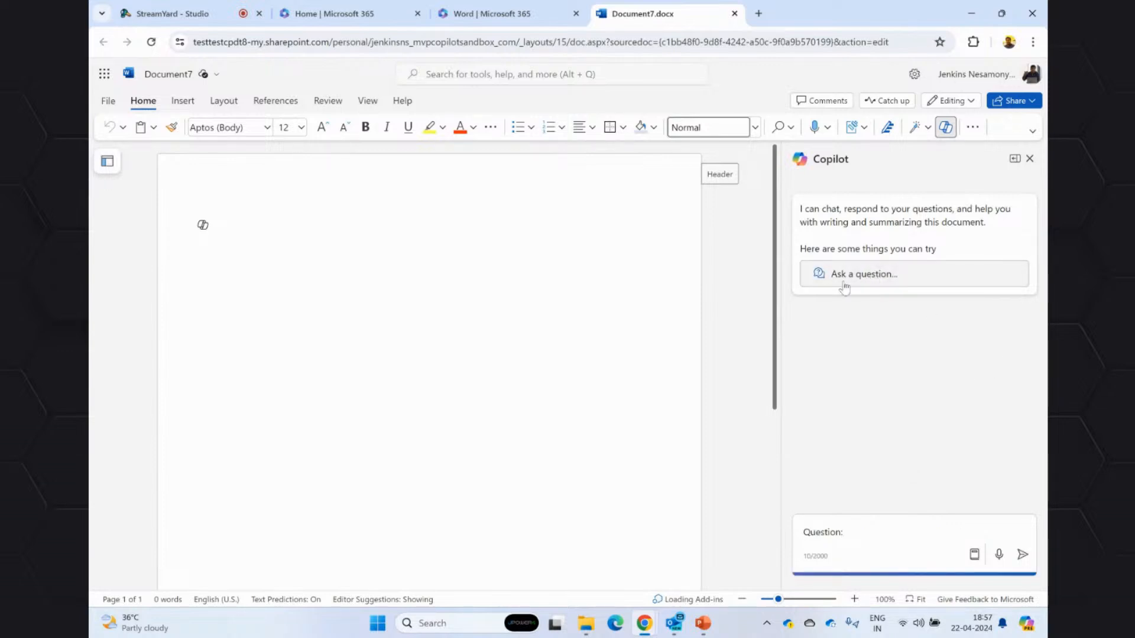
key("ctrl+a")
key("BackSpace")
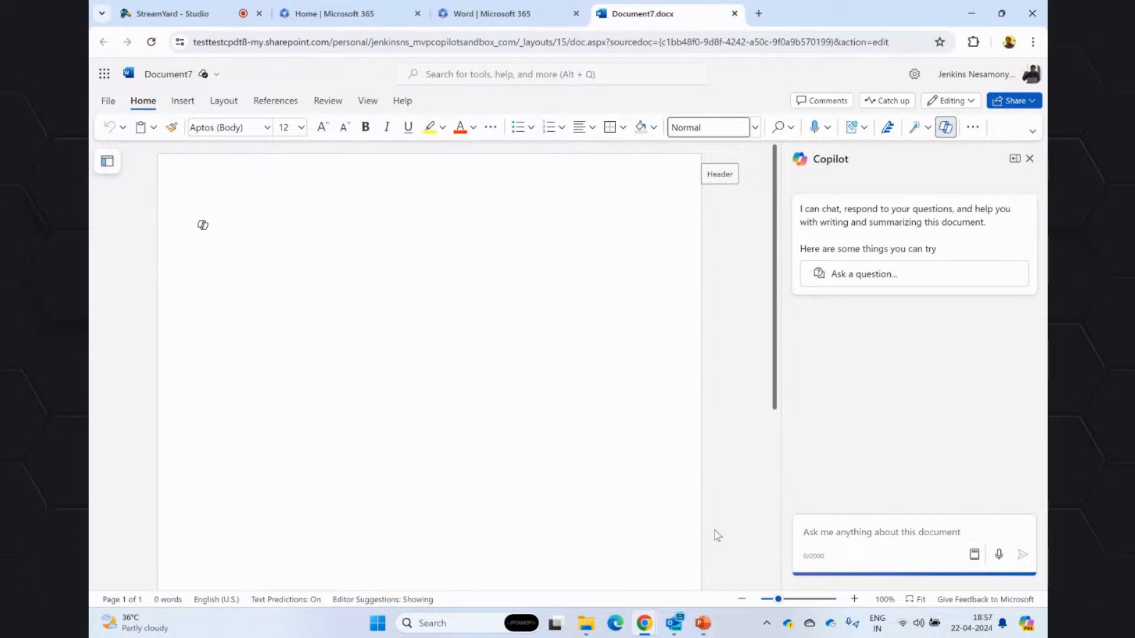
type("Create a ")
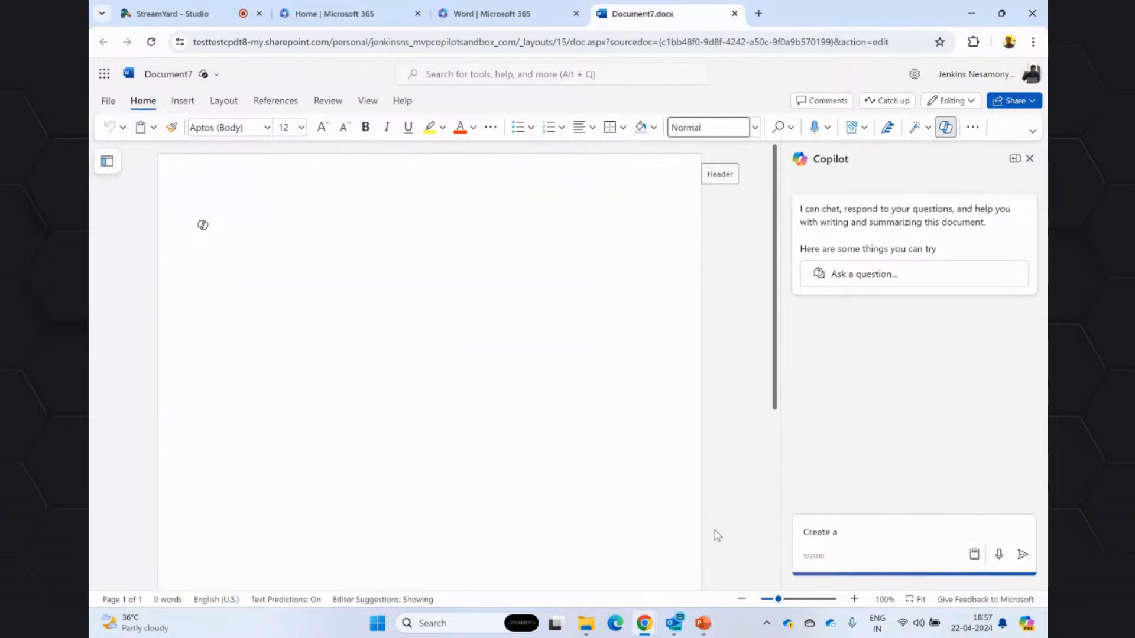
type("new documenbt")
key("BackSpace")
type("mnets")
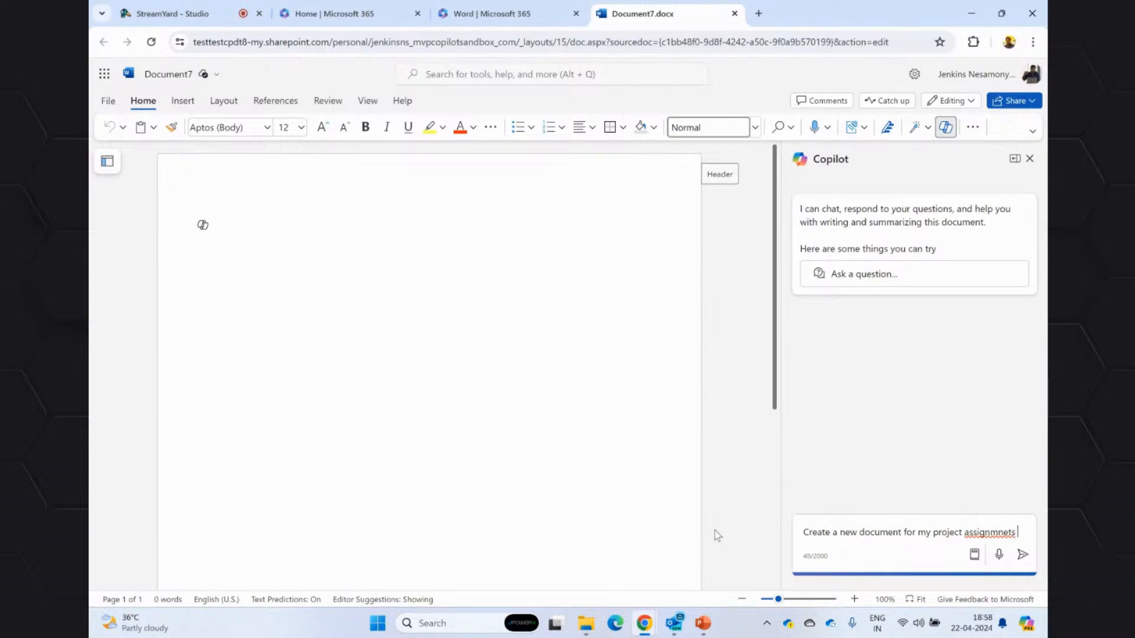
left_click(987, 534)
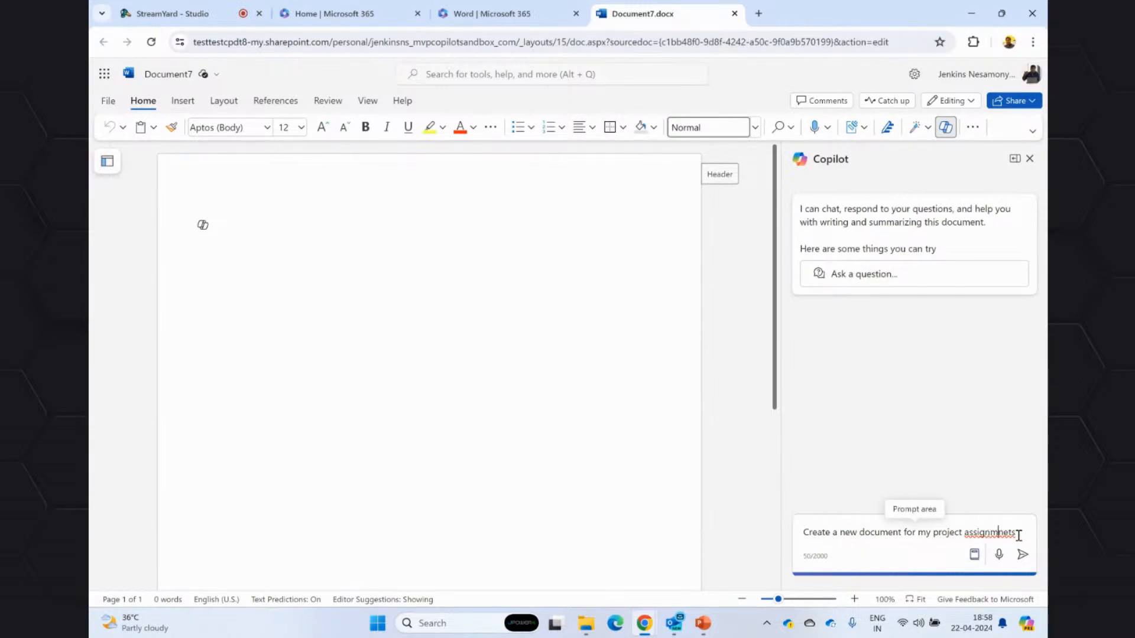
key("BackSpace")
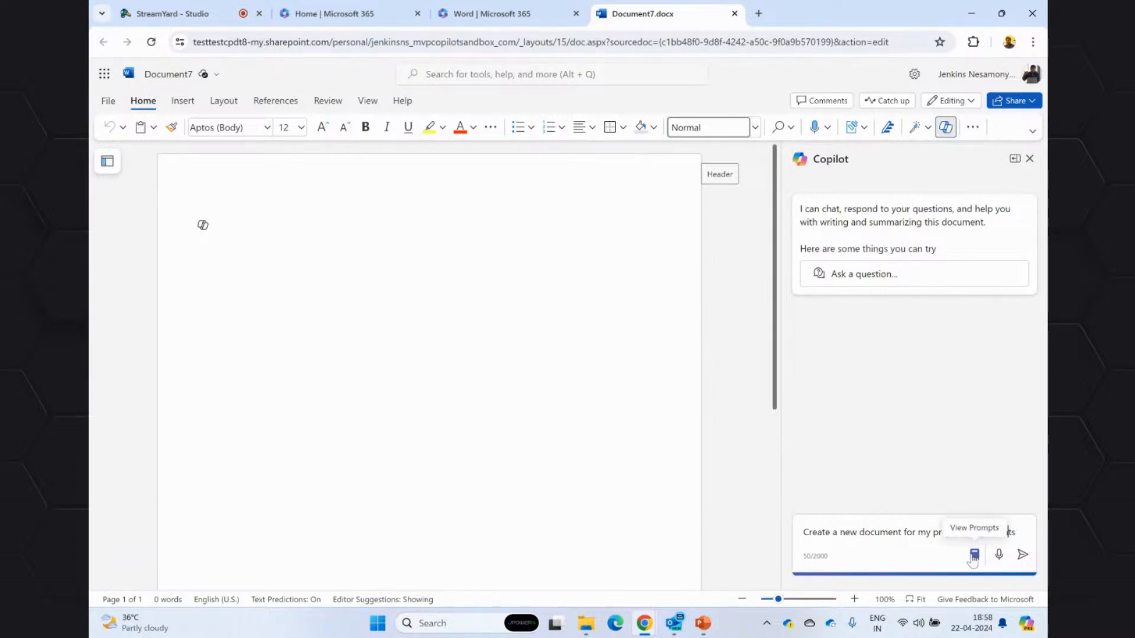
Examine the suggested Copilot Lab prompts for Word and their available category filters.
left_click(973, 558)
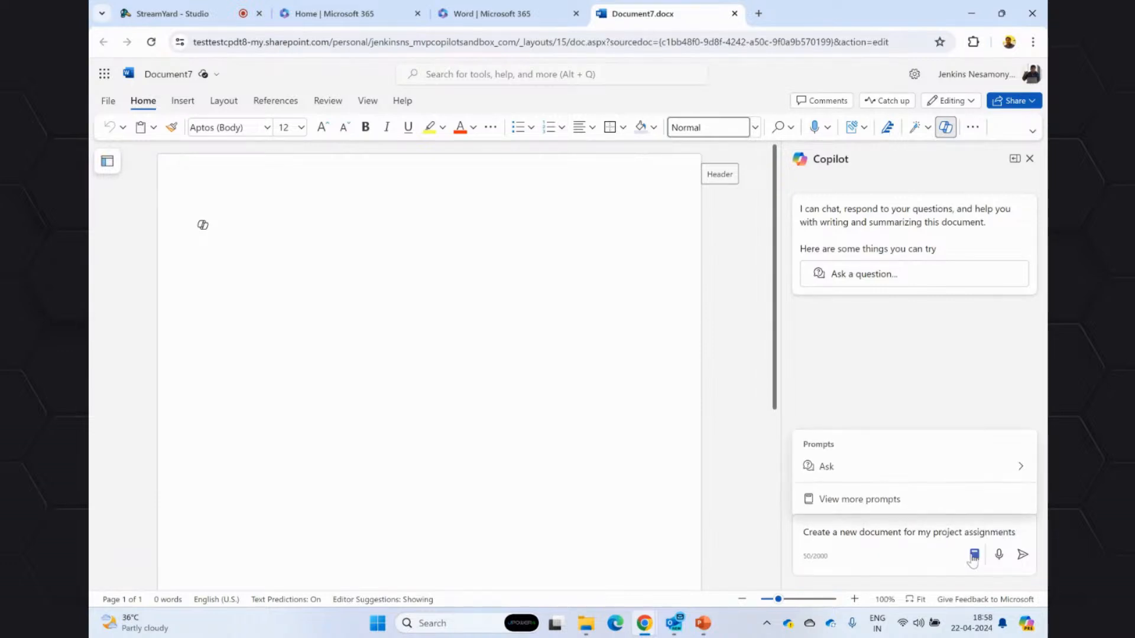
left_click(1024, 473)
left_click(861, 504)
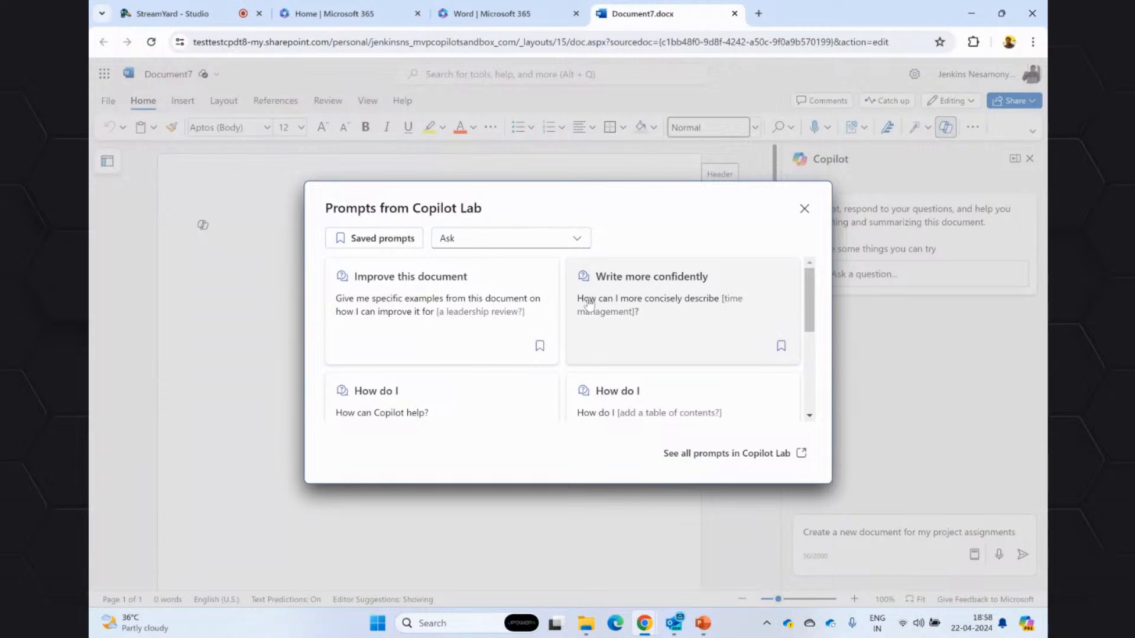
scroll(504, 352, "down", 2)
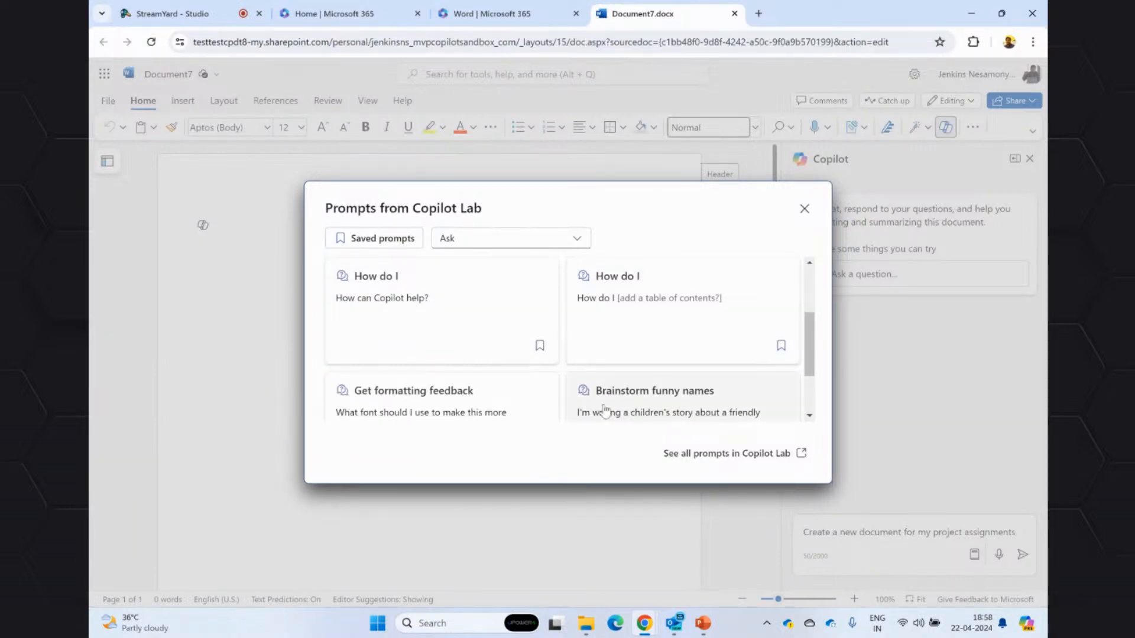
scroll(502, 397, "down", 2)
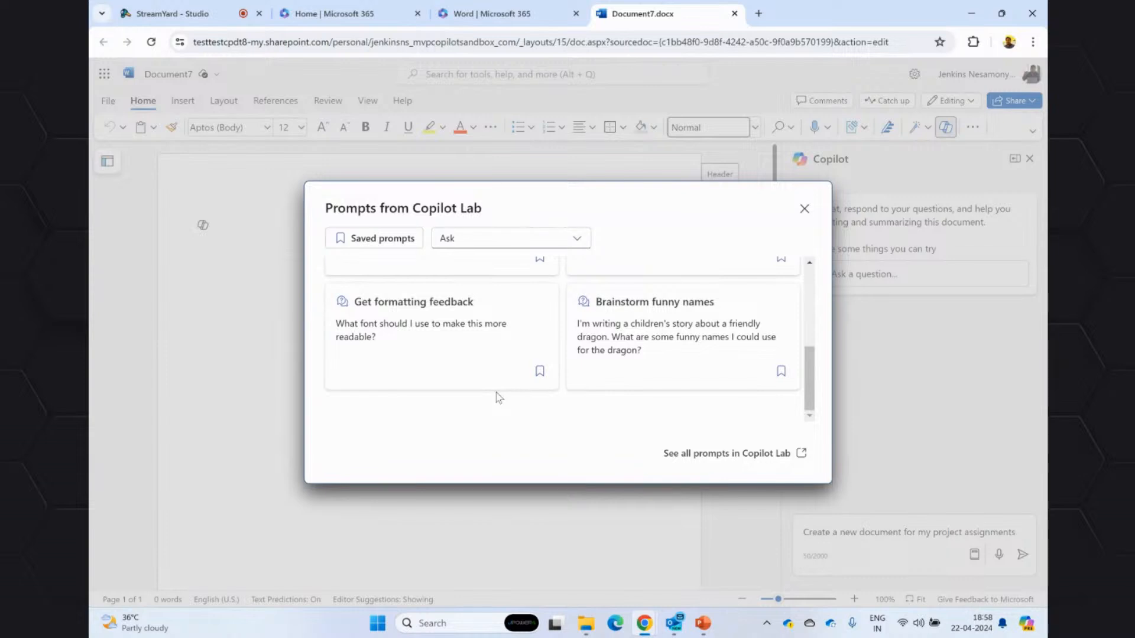
scroll(500, 397, "up", 5)
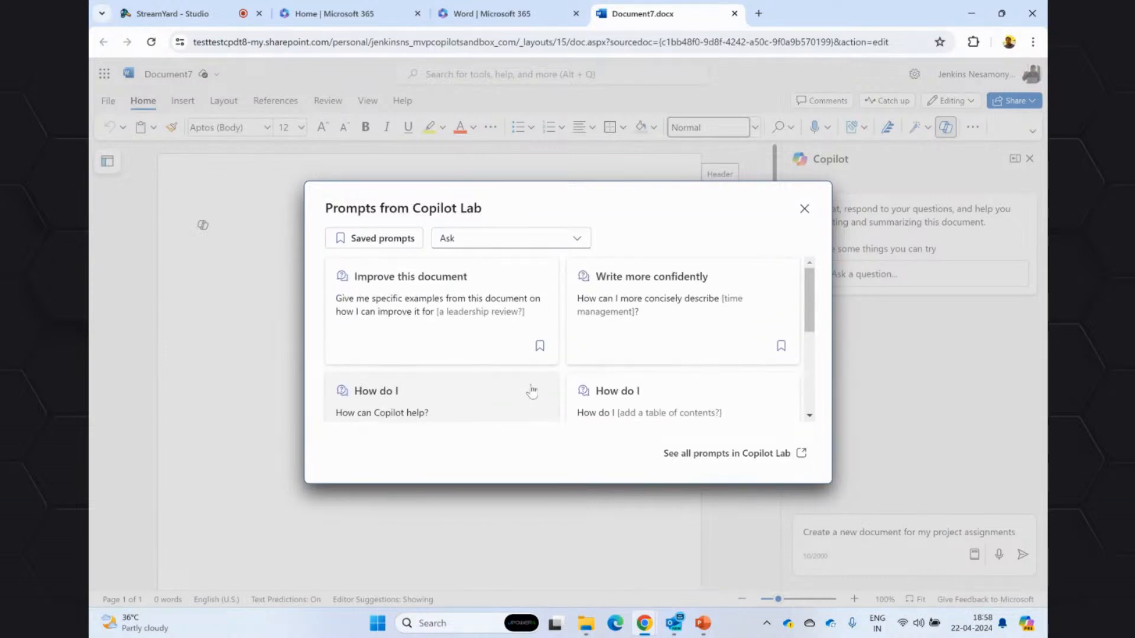
left_click(571, 238)
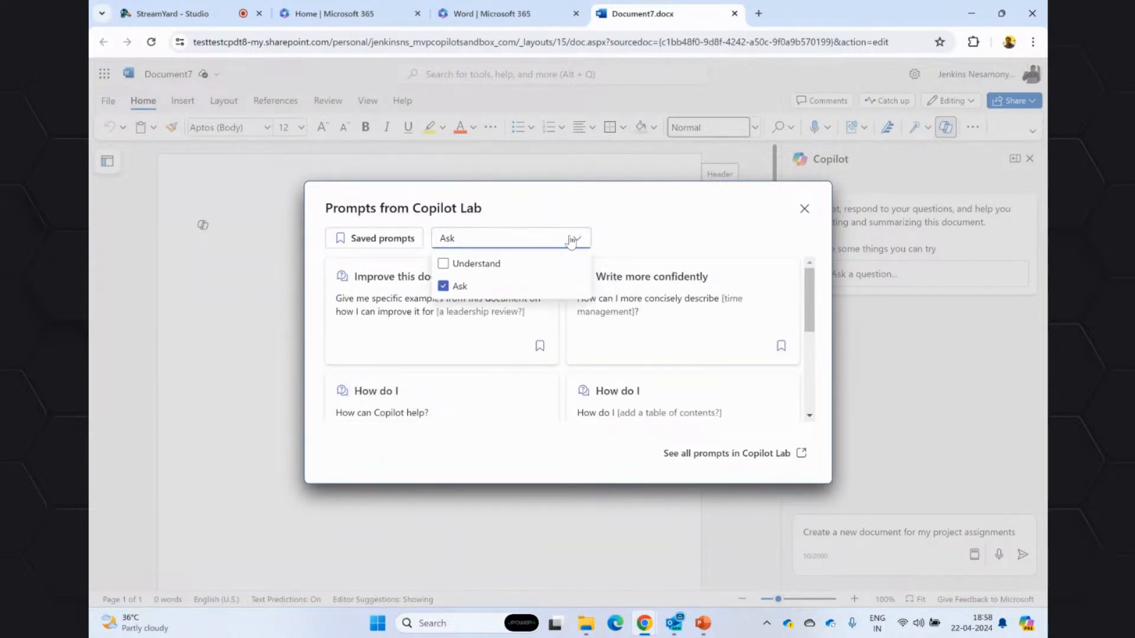
left_click(576, 241)
left_click(805, 209)
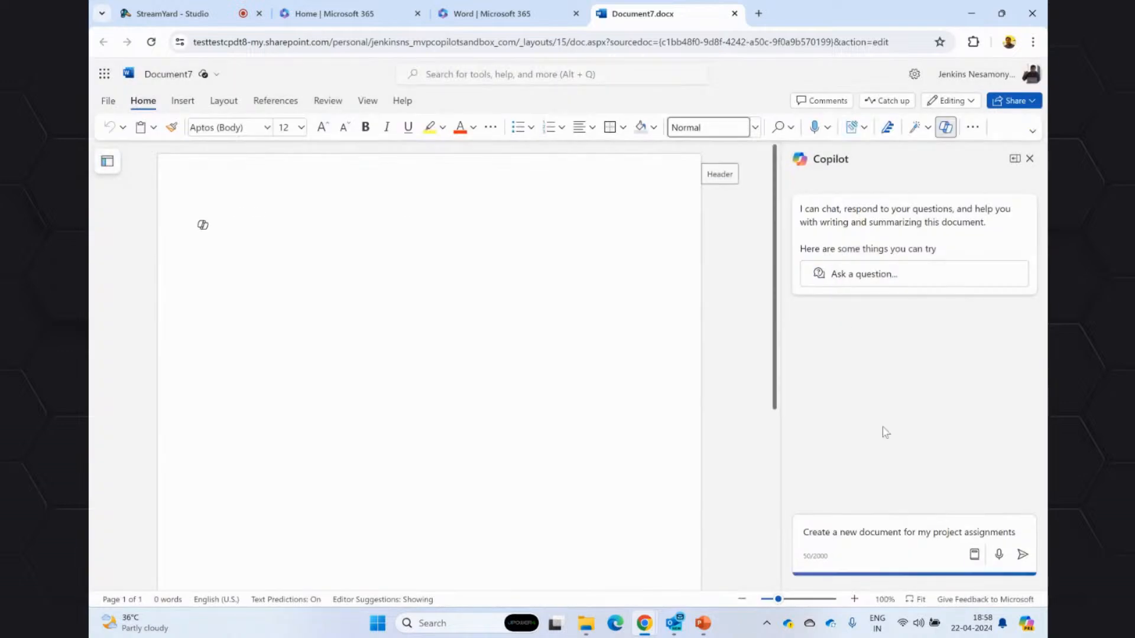
Check the suggested Ask prompts and send the written project assignments prompt to Copilot.
left_click(972, 556)
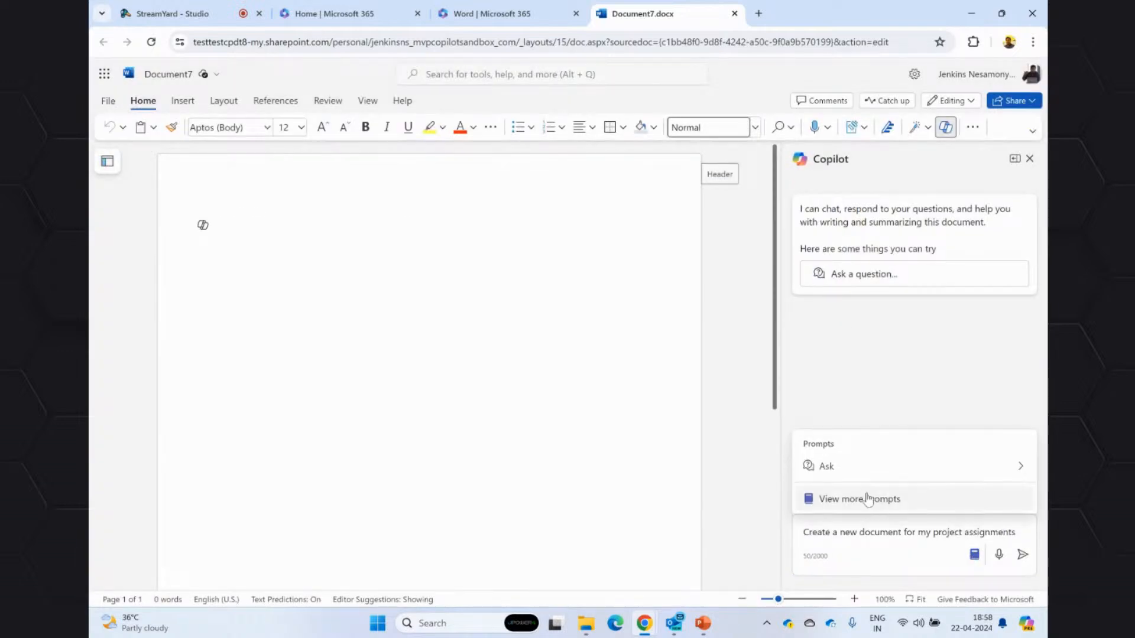
left_click(1021, 467)
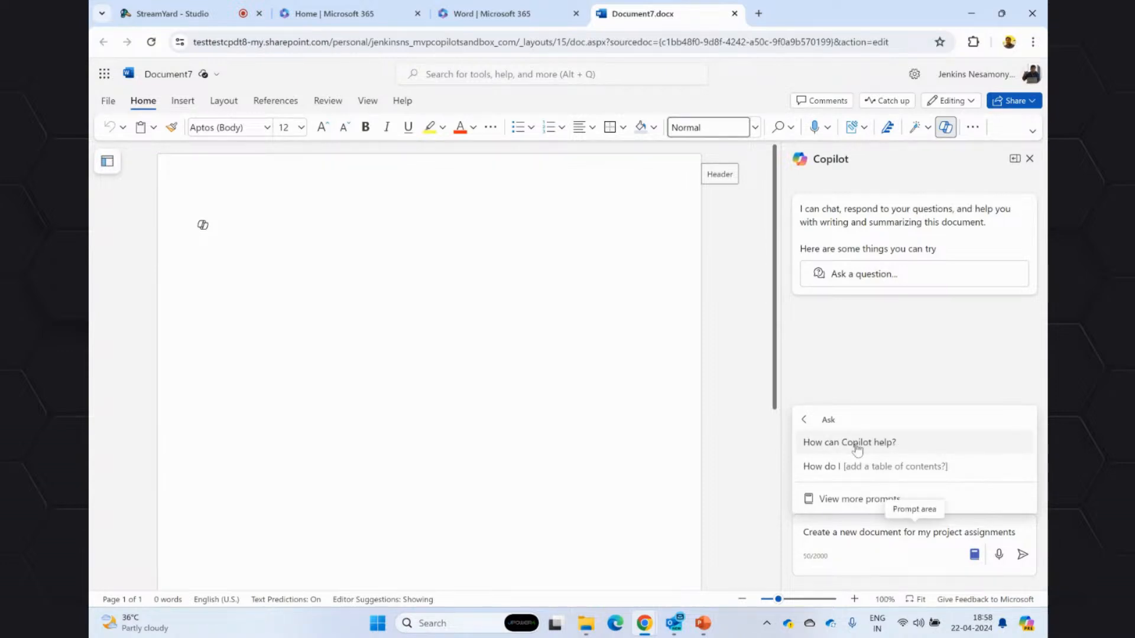
left_click(870, 550)
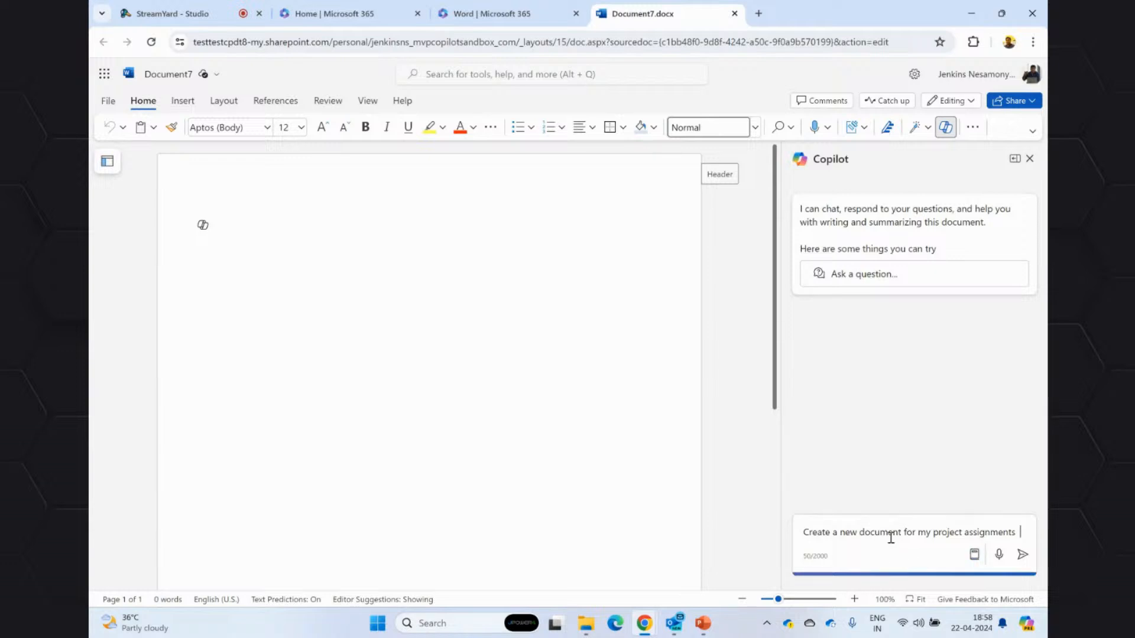
left_click(1022, 555)
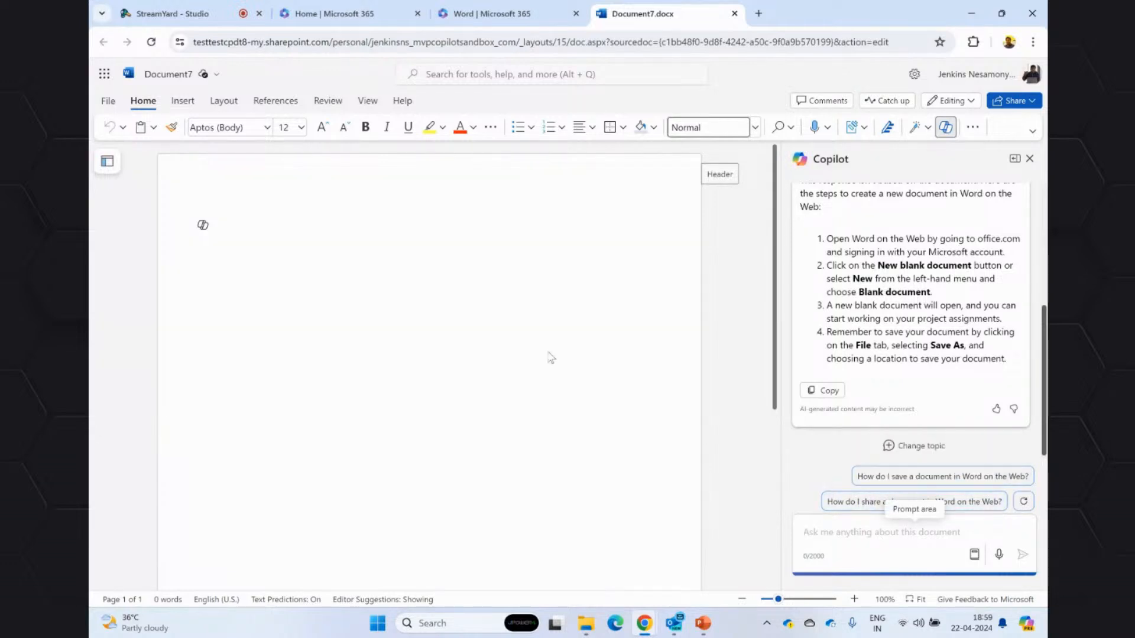
Generate a Copilot draft in the document from the chat response's first list item about opening Word on the Web, adding a rephrase request, and keep it.
left_click(203, 224)
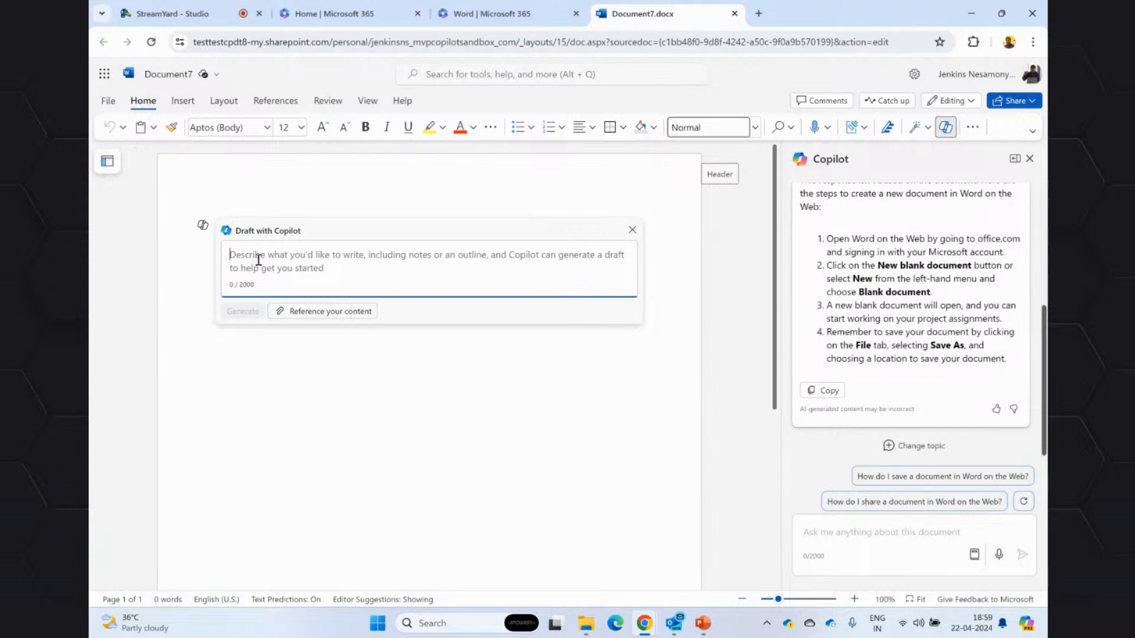
left_click_drag(1002, 256, 823, 242)
key("ctrl+c")
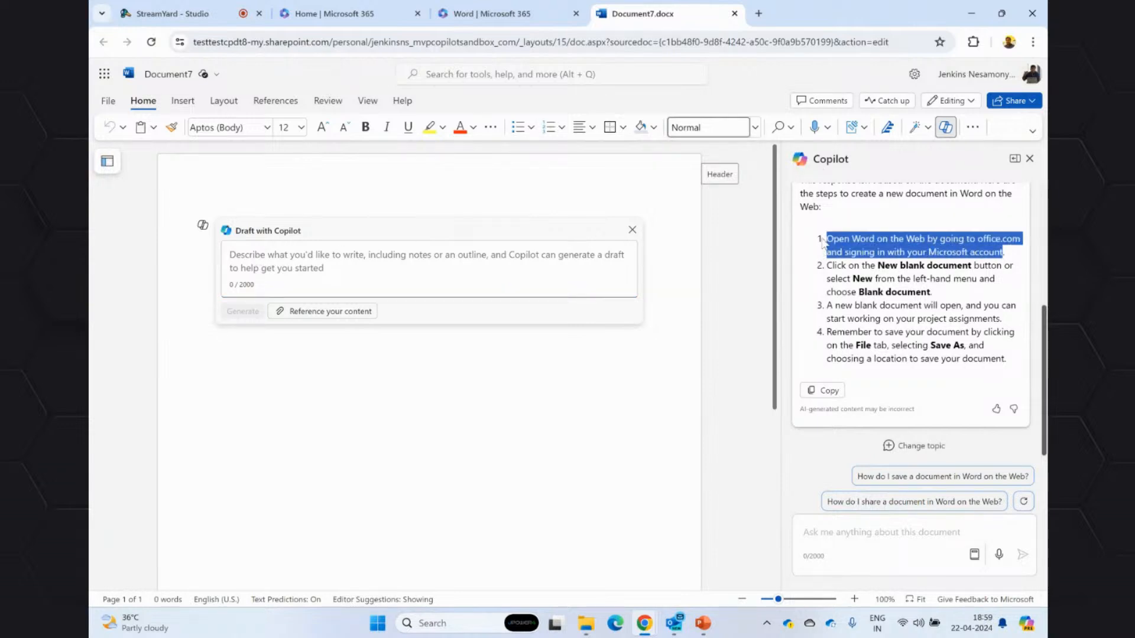
left_click(286, 256)
key("ctrl+v")
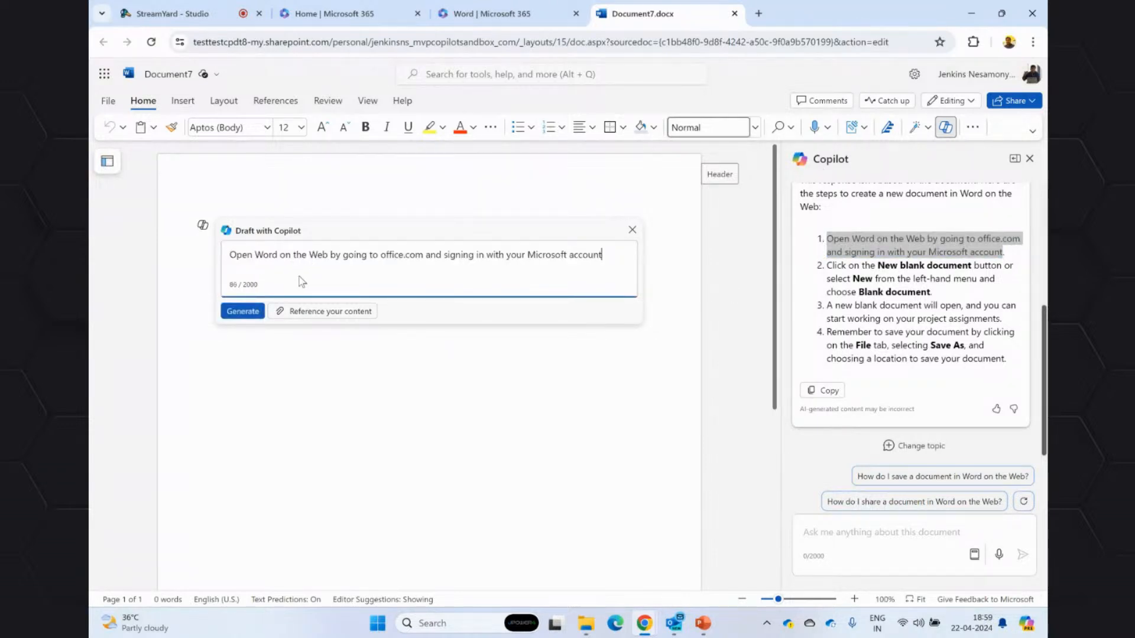
type("re-pharse")
left_click(253, 314)
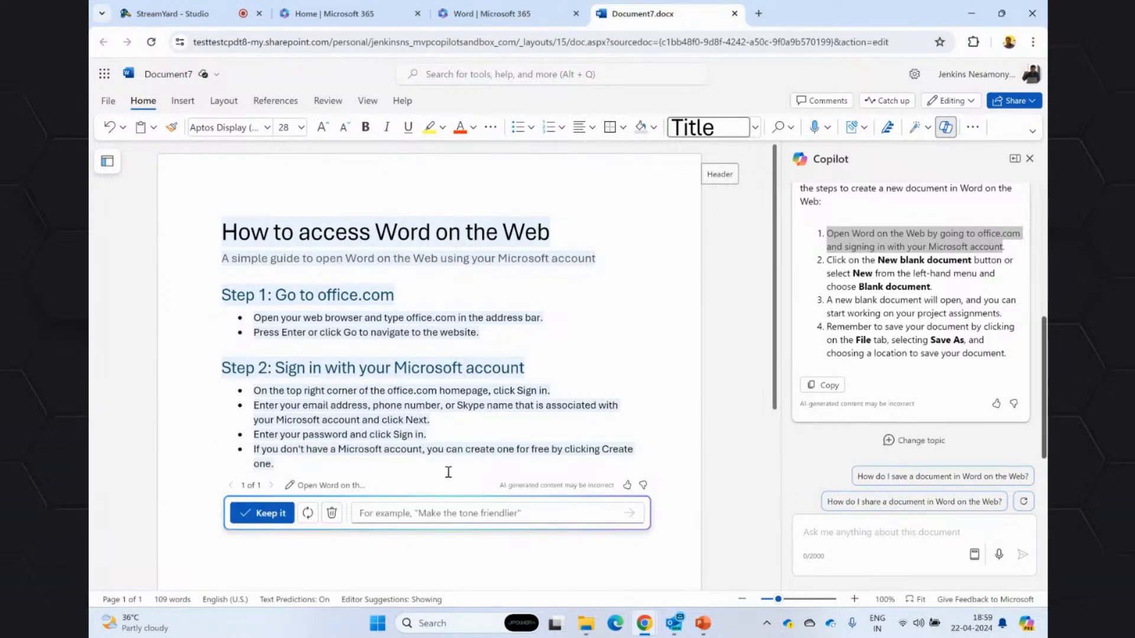
left_click(262, 513)
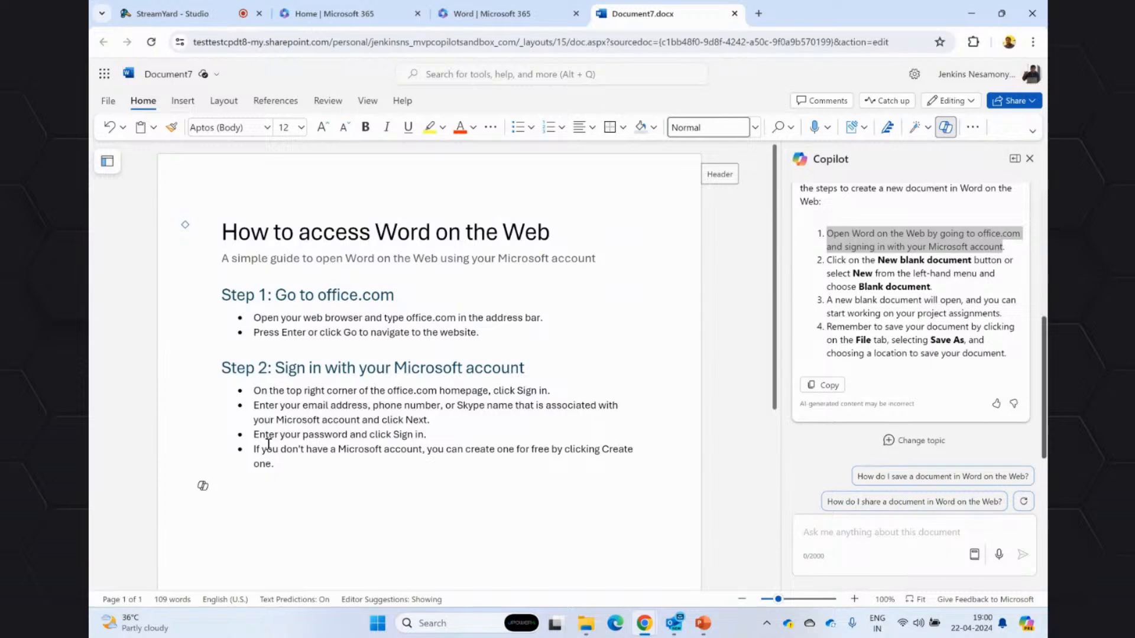
Close Document7, switch to the PowerPoint presentation and start the slide show from the "Copilot in Microsoft Excel" slide.
left_click(735, 14)
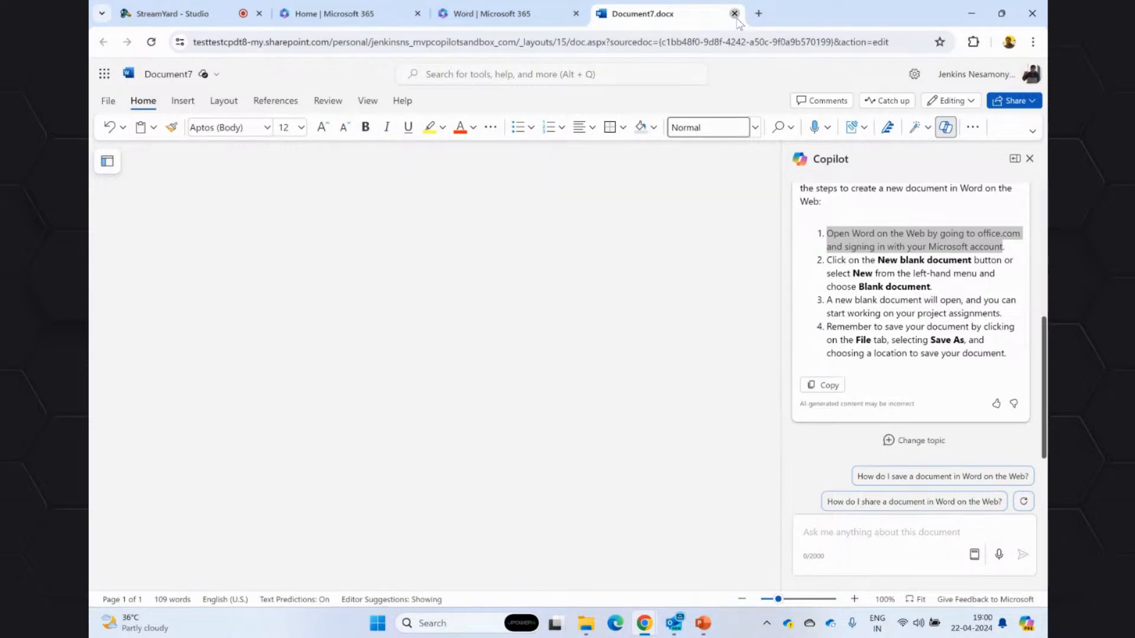
left_click(703, 624)
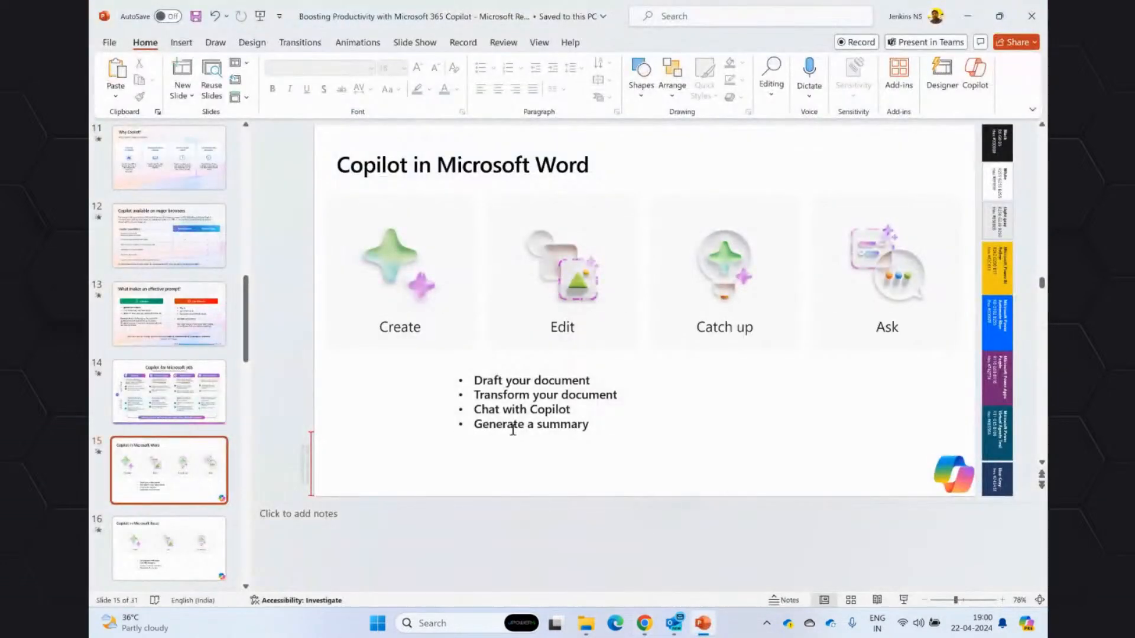
left_click(135, 541)
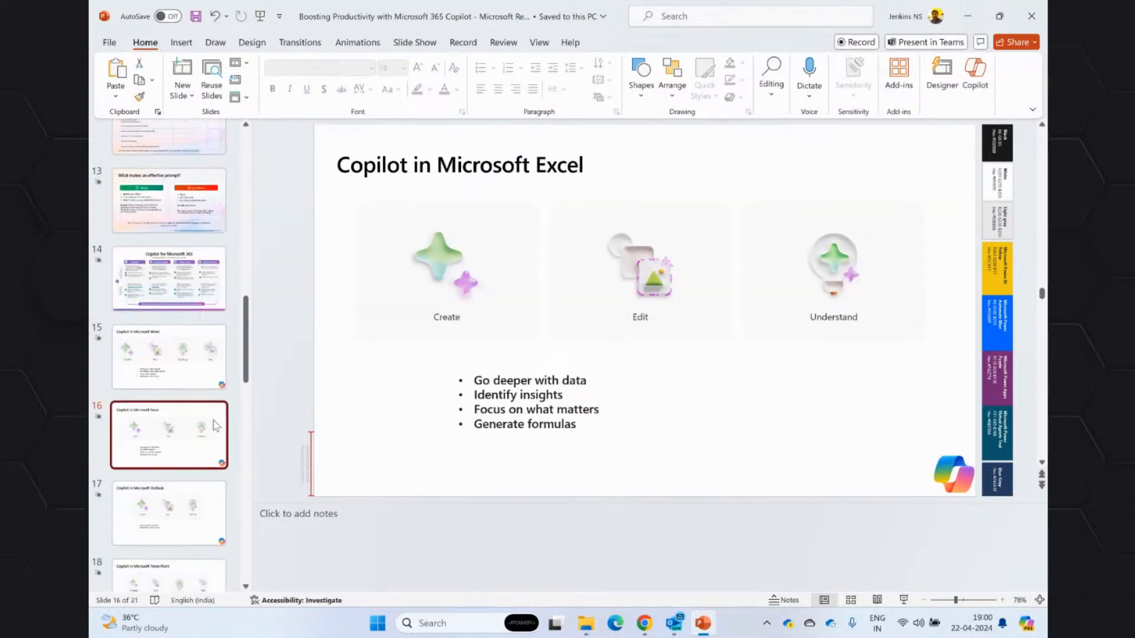
left_click(904, 601)
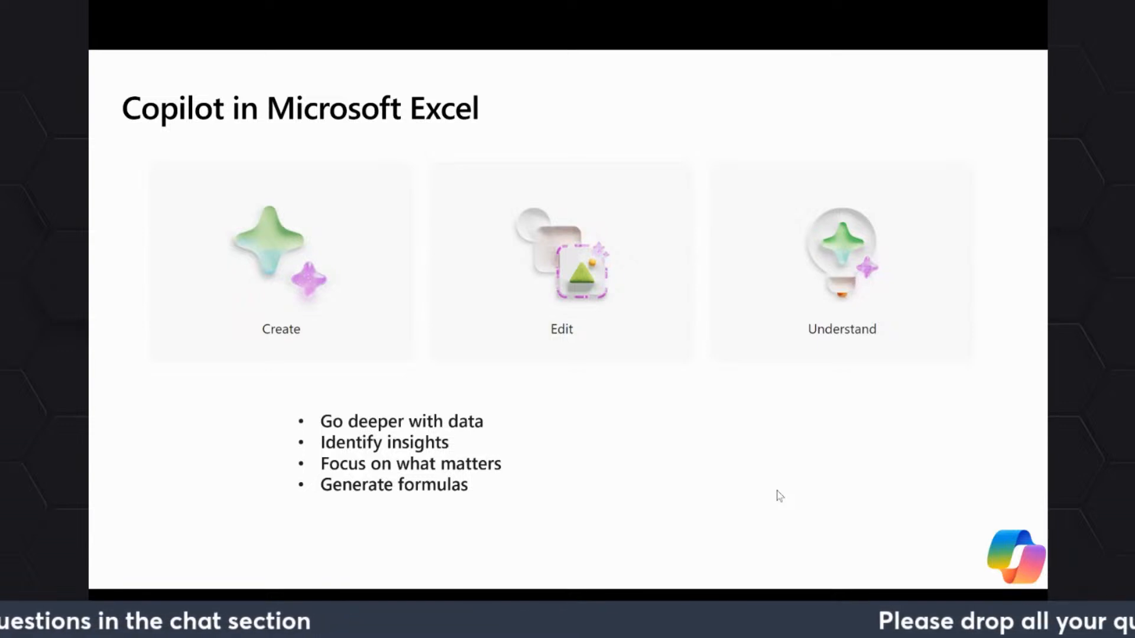
End the slide show, switch to the Microsoft 365 browser window and open OneDrive.
key("Escape")
mouse_move(646, 622)
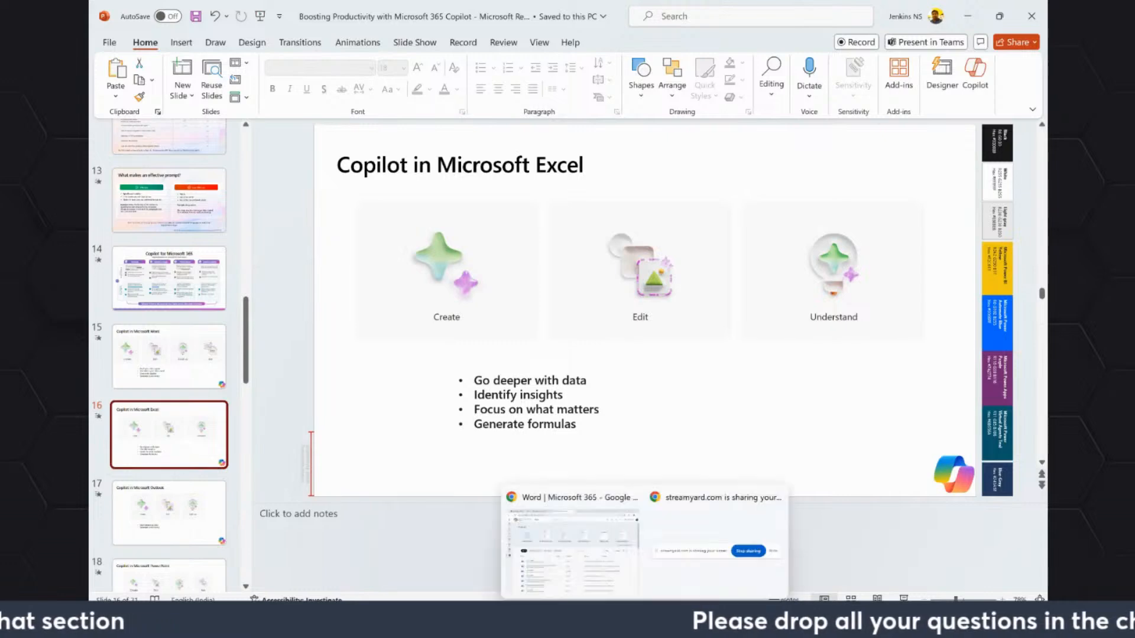
left_click(612, 577)
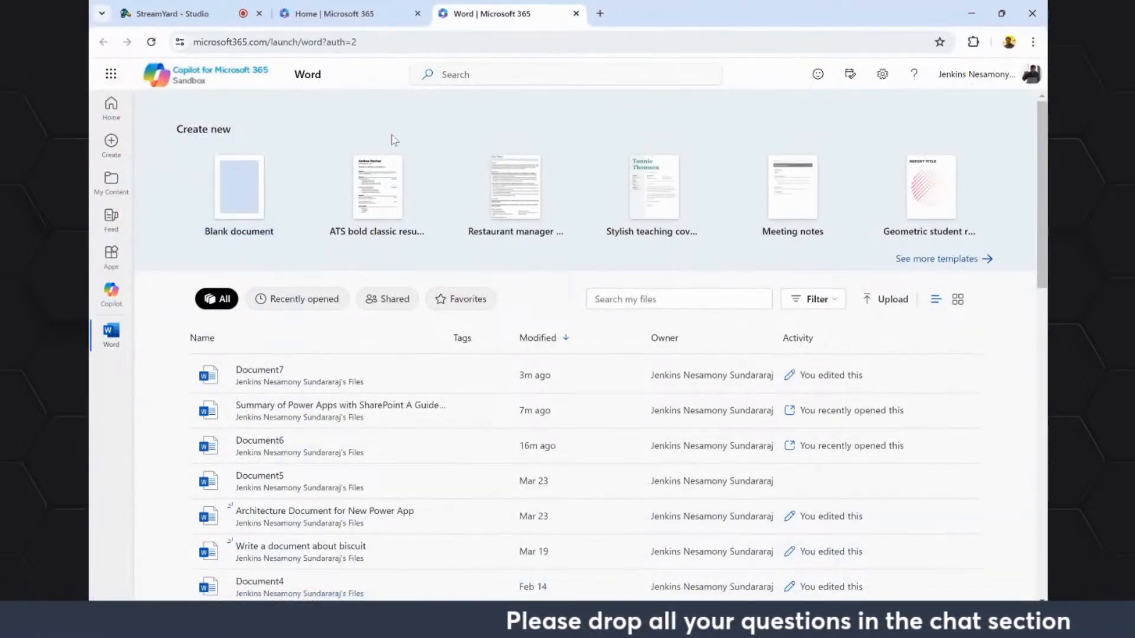
left_click(111, 73)
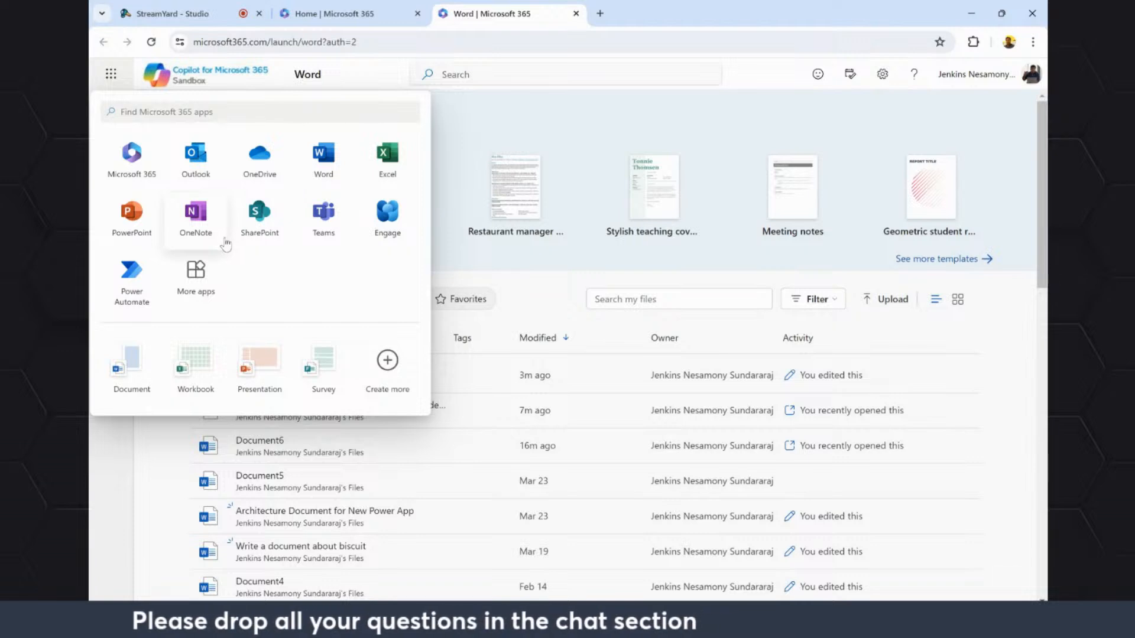
left_click(269, 171)
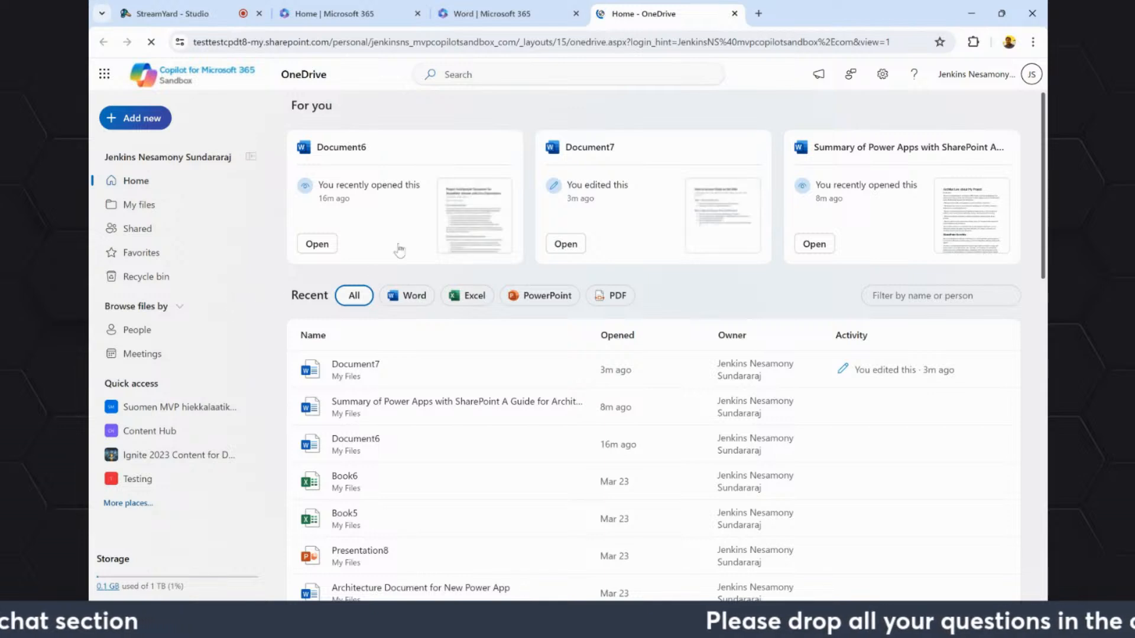
Switch to the Excel desktop app, examine its recent workbooks for a demo file, and minimize it.
key("super")
type("e")
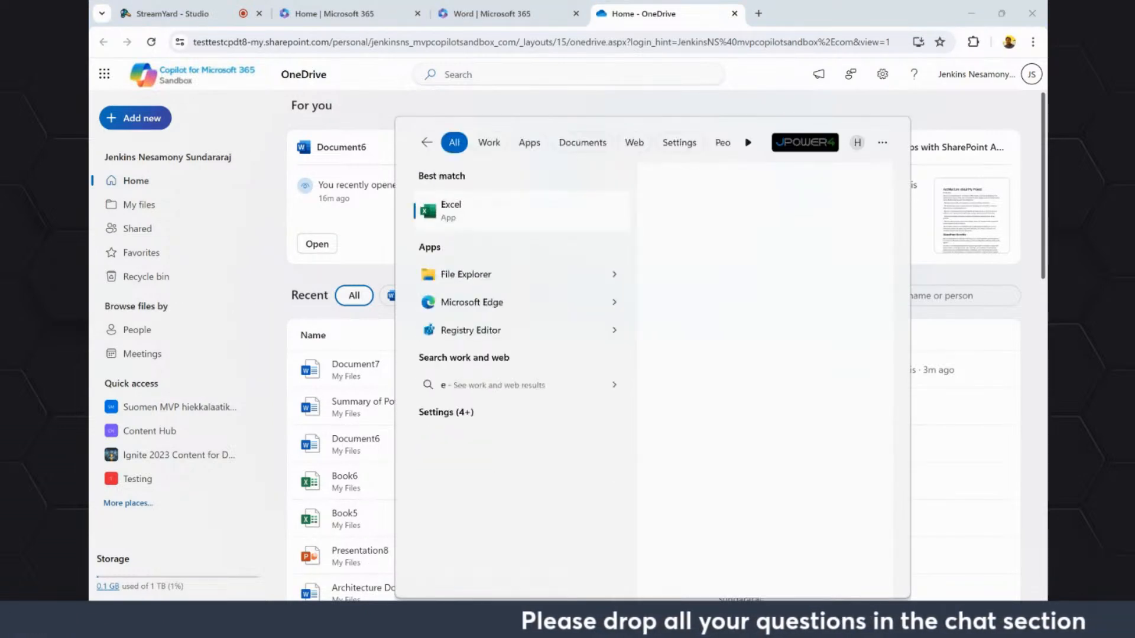
type("xcel")
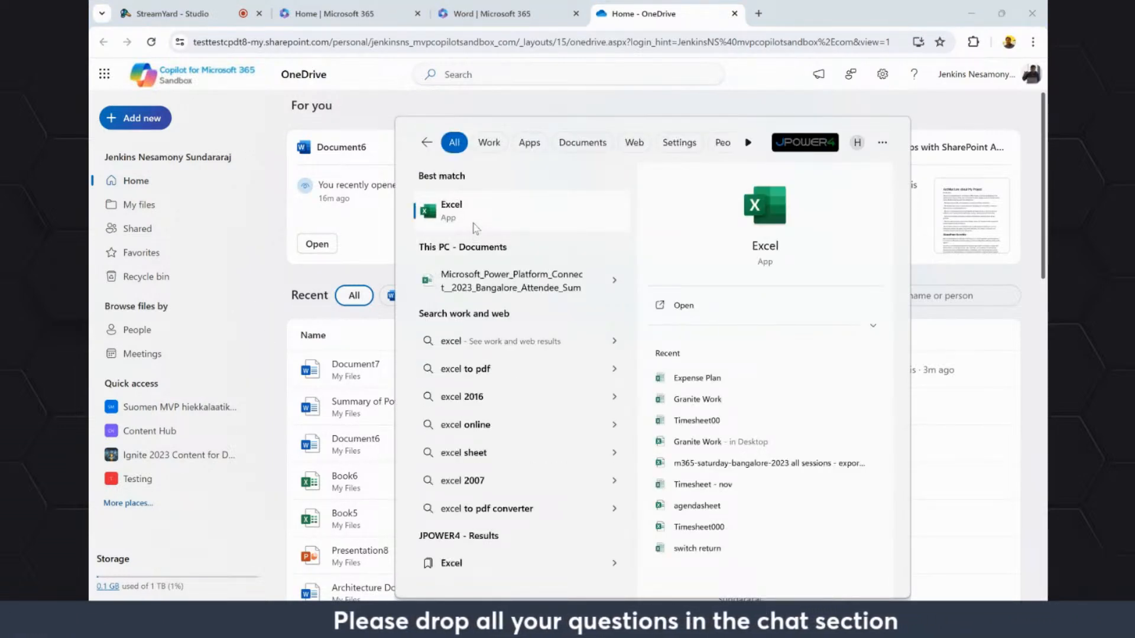
left_click(546, 229)
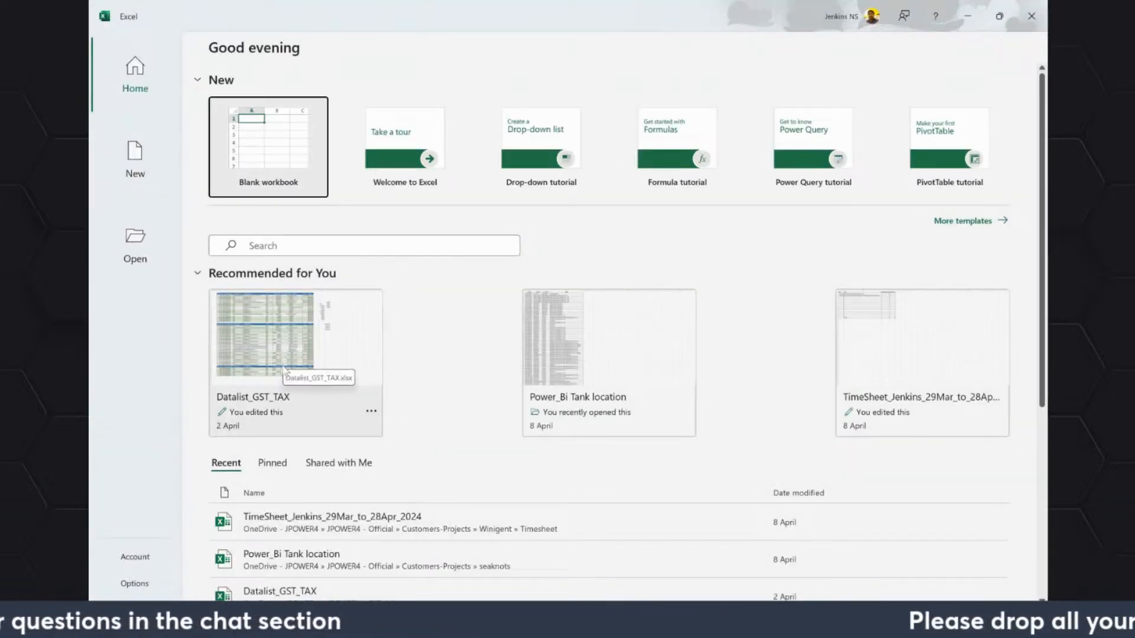
scroll(327, 451, "down", 1)
scroll(325, 467, "down", 1)
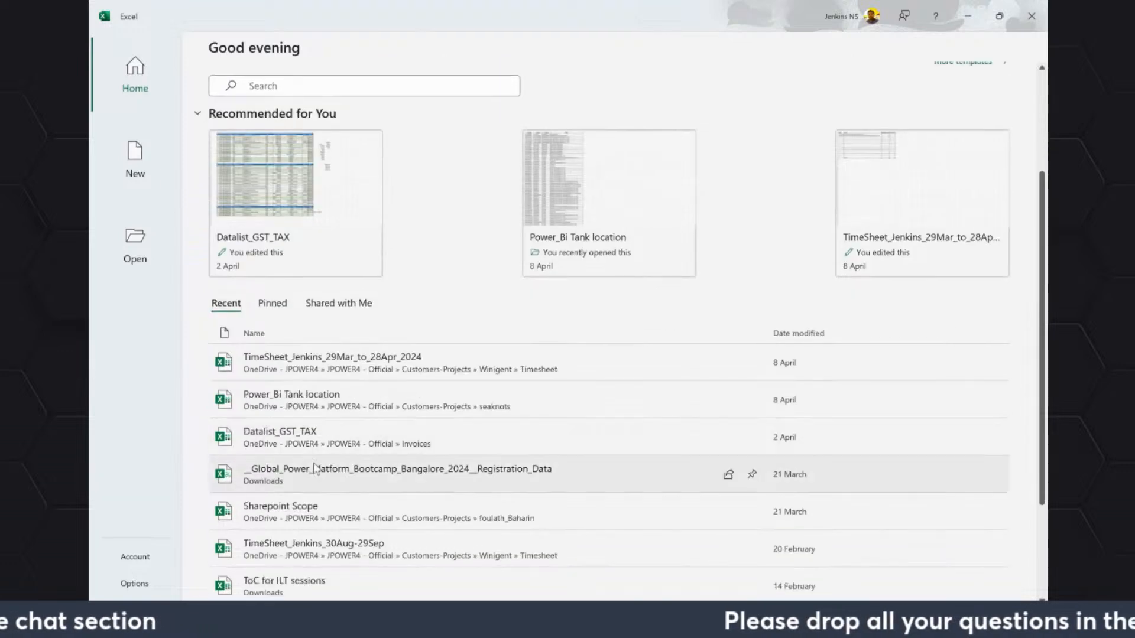
scroll(295, 520, "down", 1)
scroll(290, 548, "down", 1)
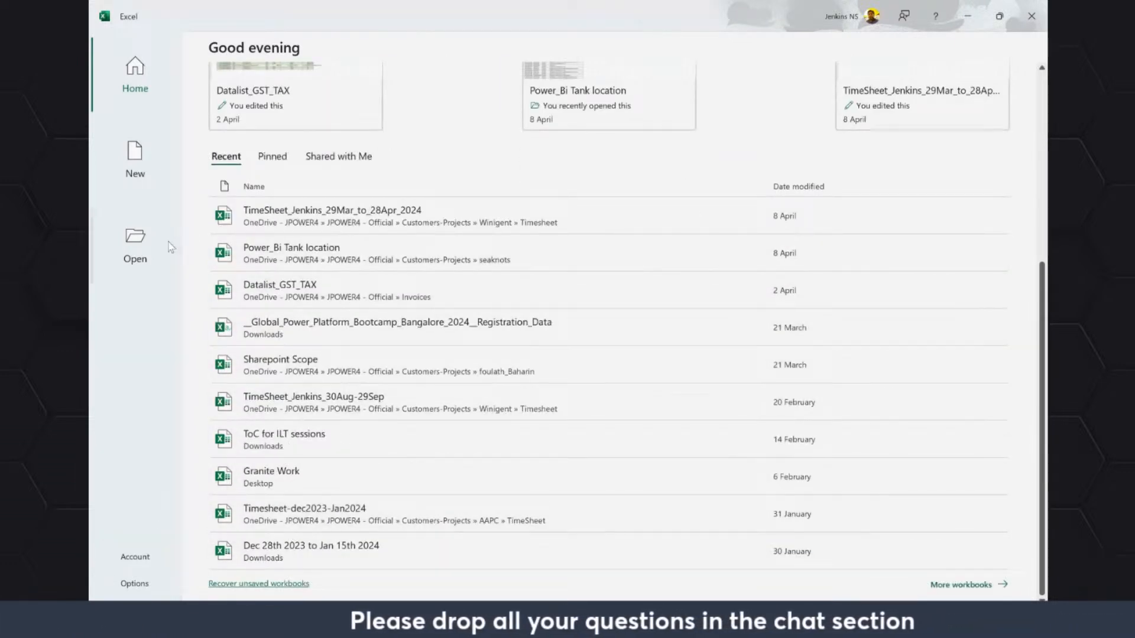
scroll(181, 199, "up", 2)
scroll(210, 197, "up", 2)
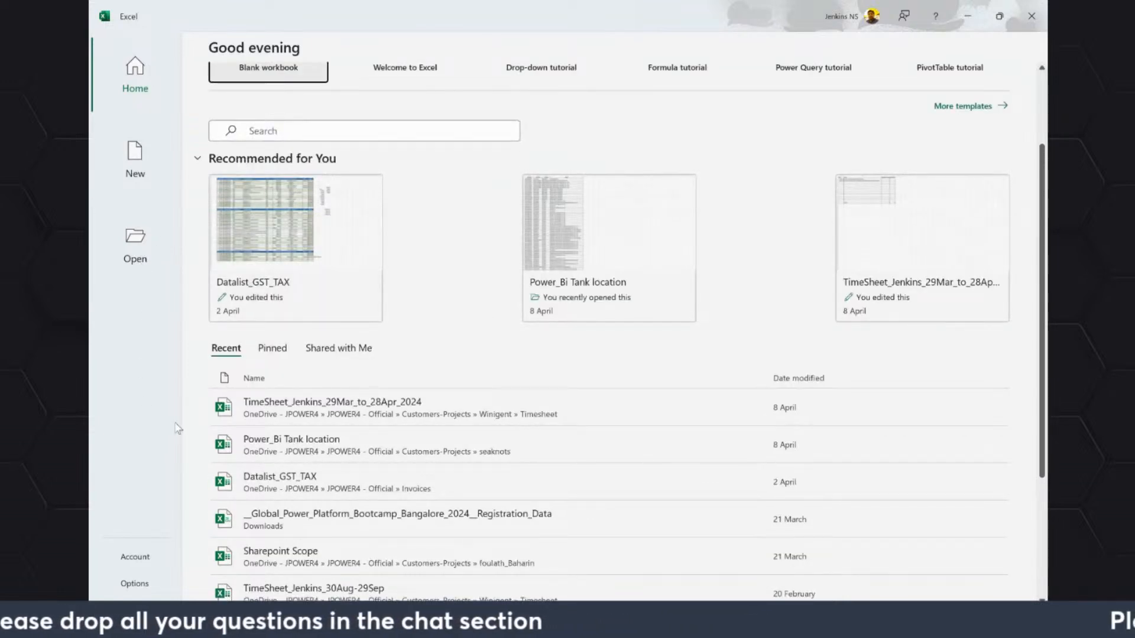
scroll(408, 140, "up", 2)
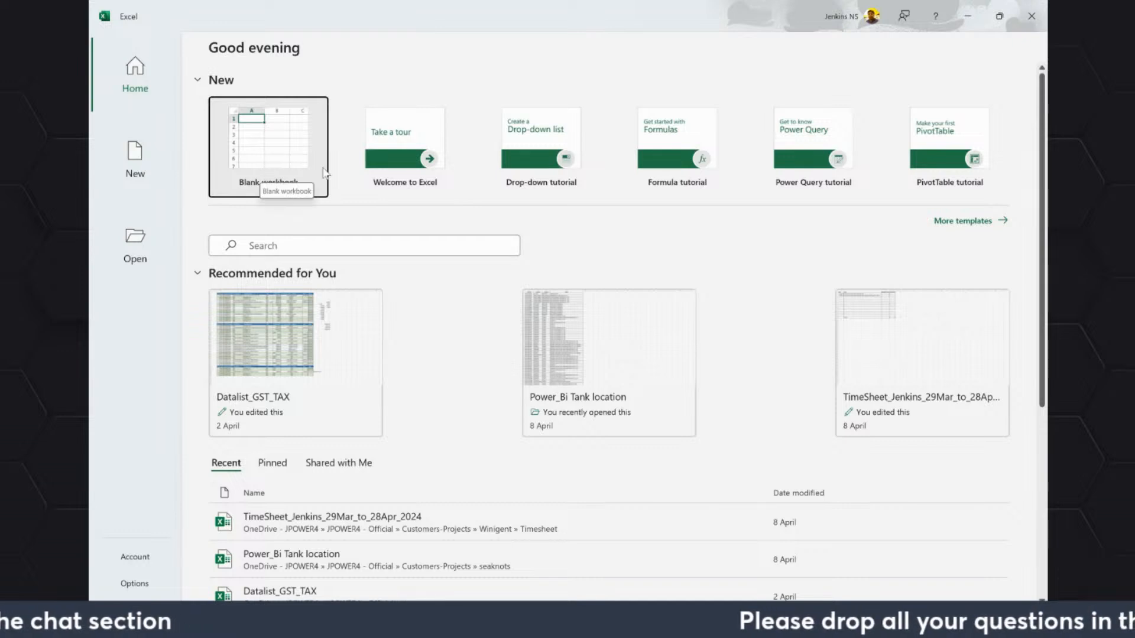
left_click(968, 16)
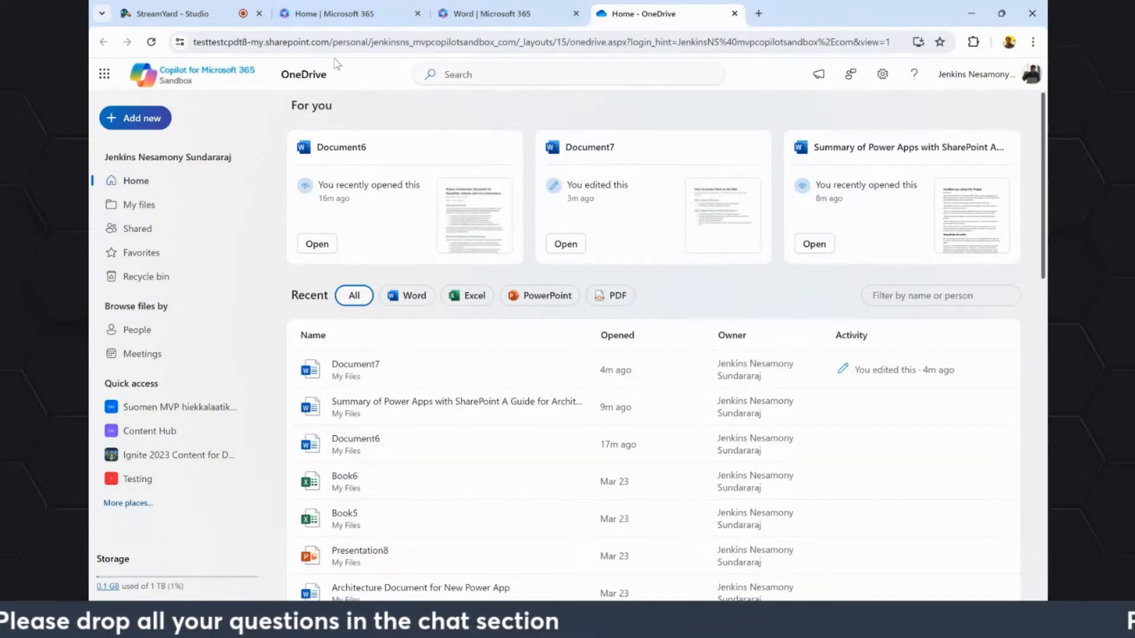
Open the Financial Sample workbook from the recent OneDrive files and look over the Sheet1 table's rows and columns.
scroll(352, 488, "down", 8)
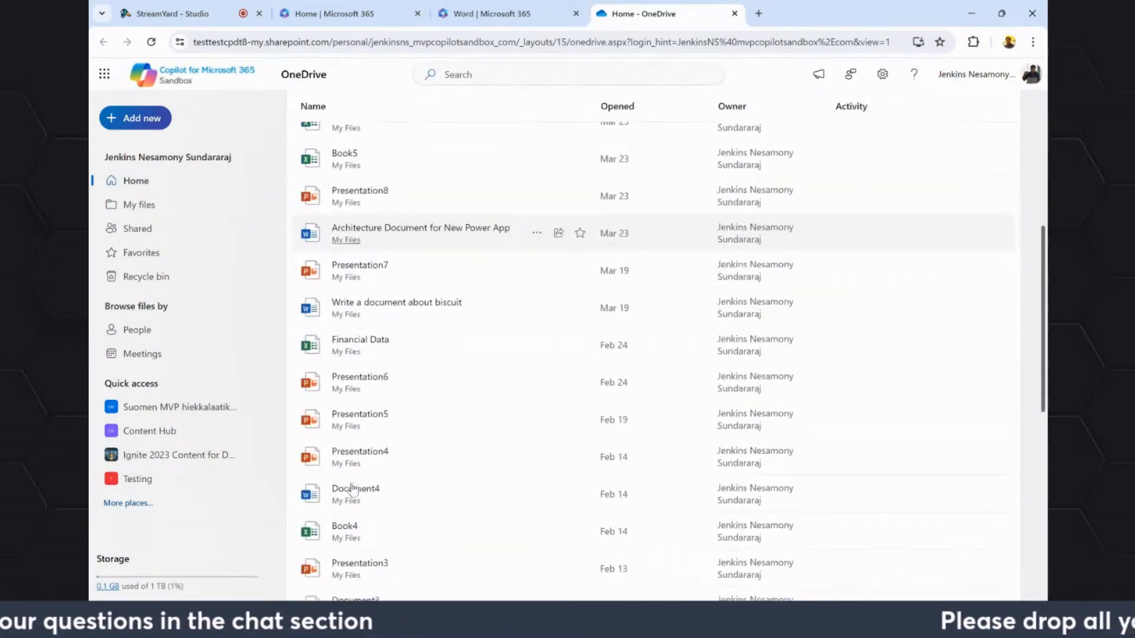
scroll(352, 488, "down", 2)
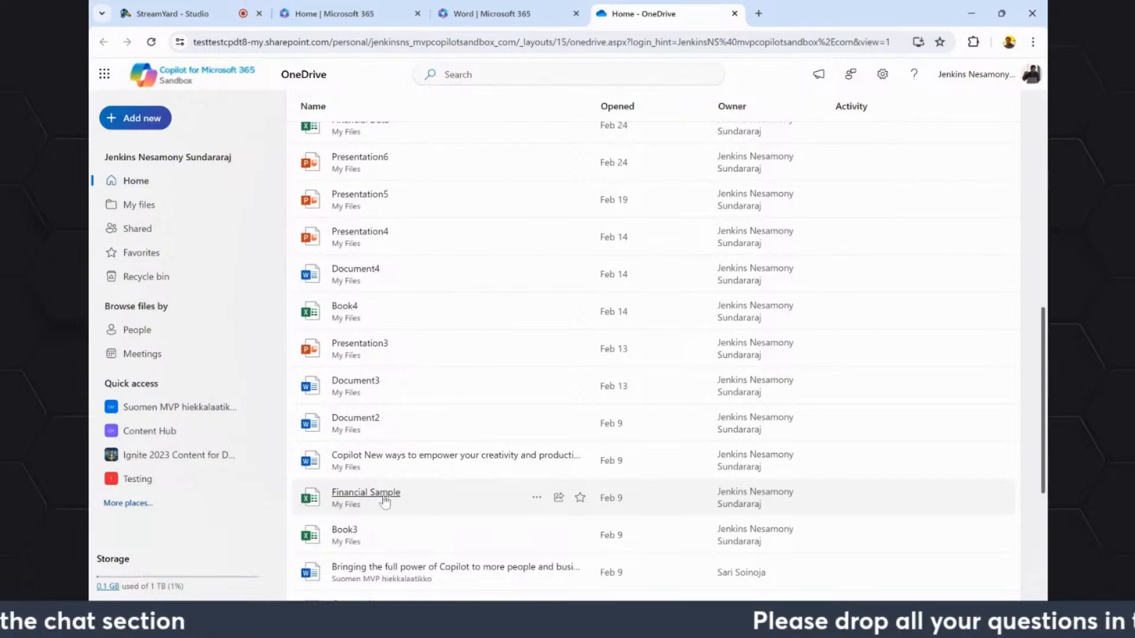
left_click(418, 500)
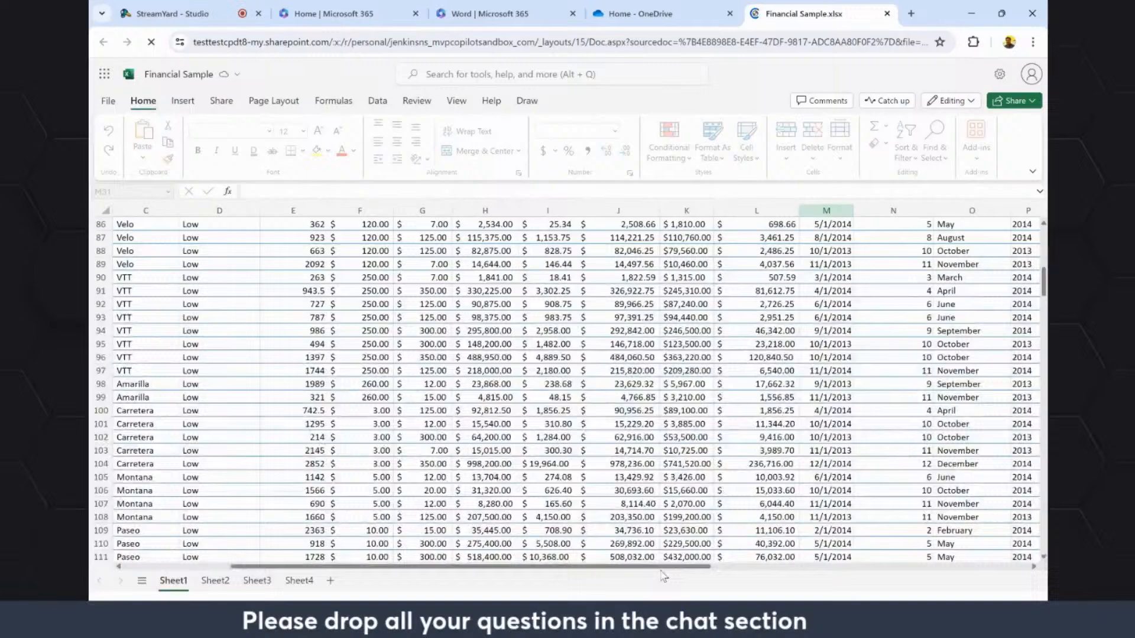
left_click_drag(661, 568, 778, 566)
left_click(688, 468)
scroll(689, 472, "up", 20)
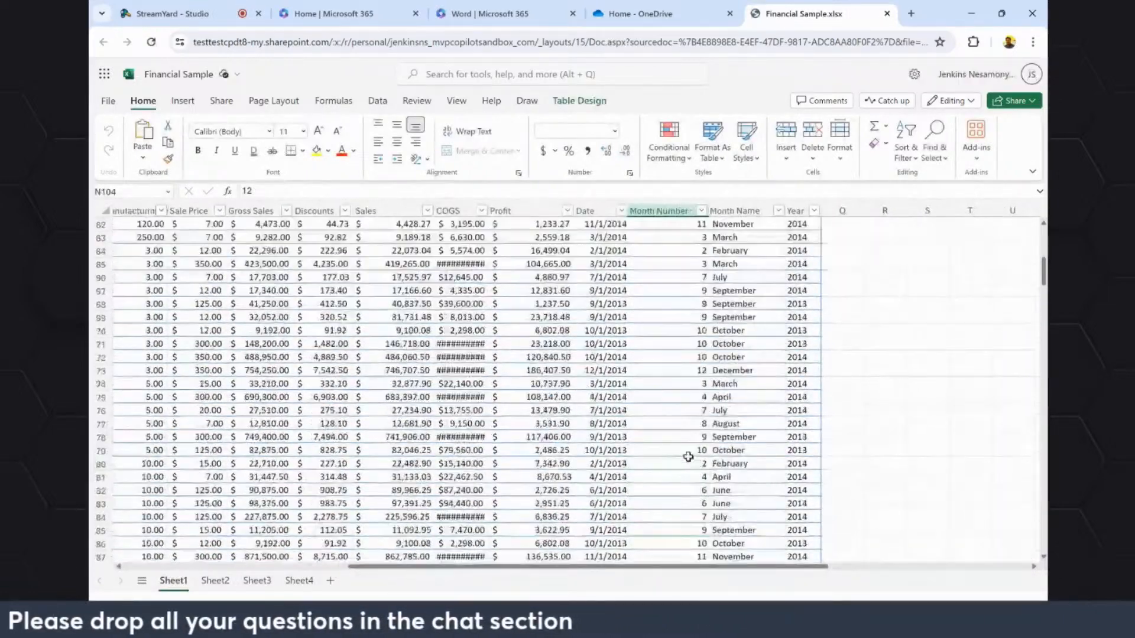
scroll(1029, 348, "up", 4)
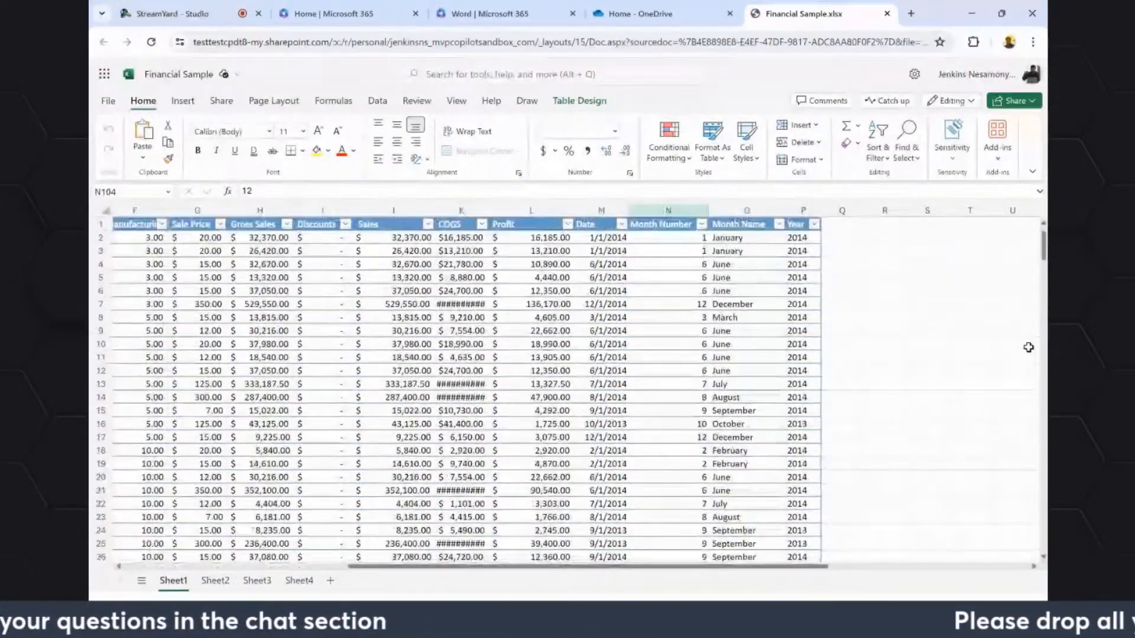
left_click_drag(799, 573, 254, 569)
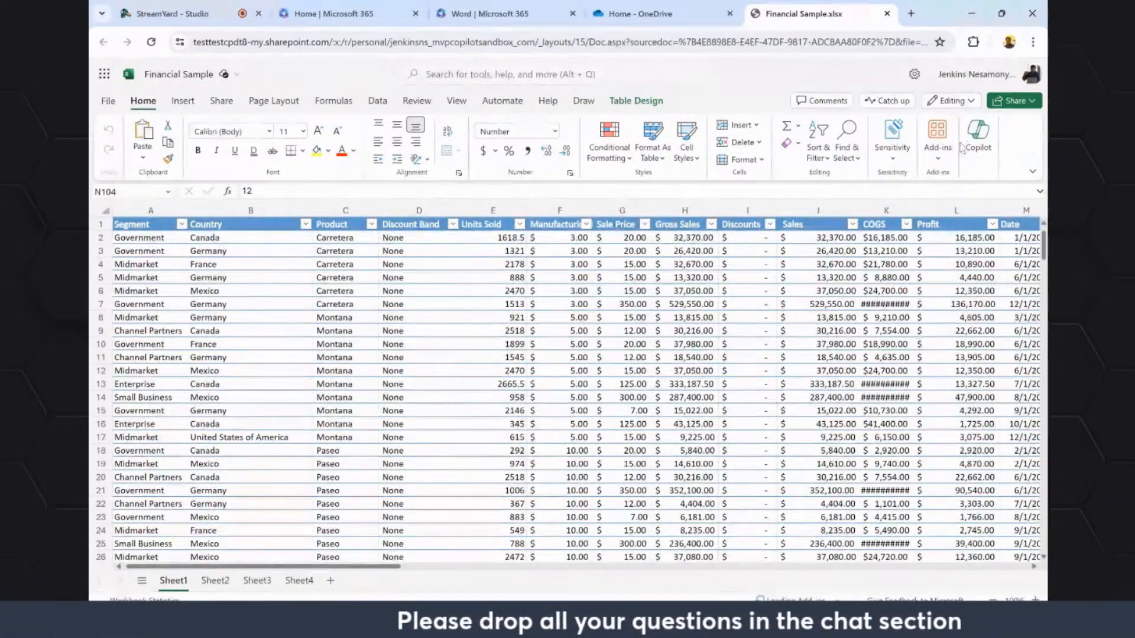
Open Copilot for the workbook, look across the table columns, and request "Show data insights".
left_click(977, 142)
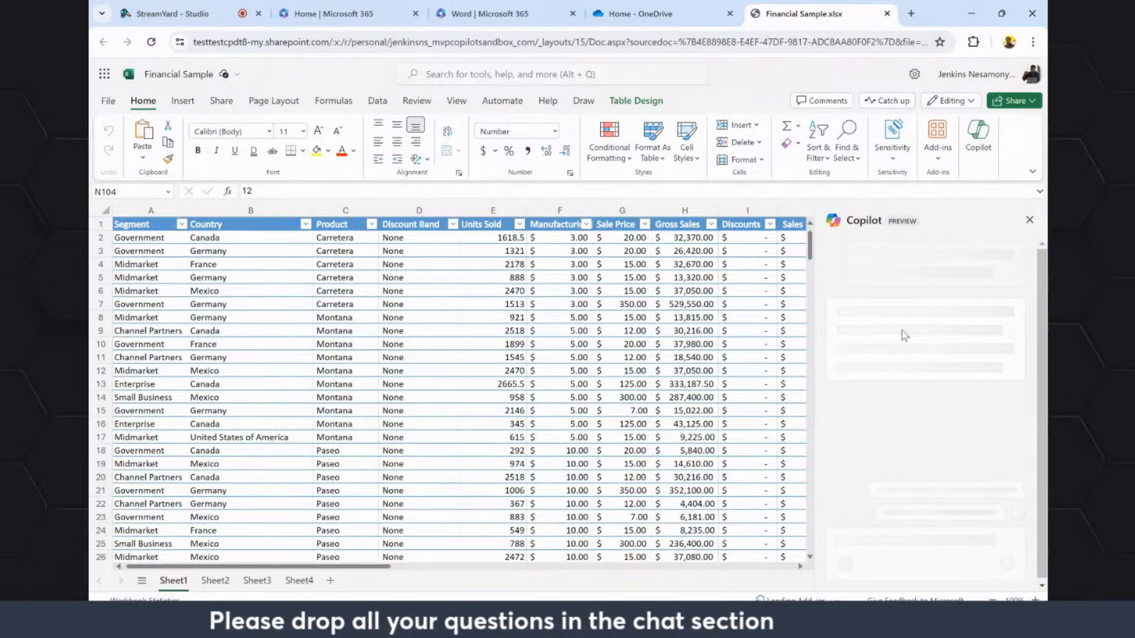
left_click_drag(388, 568, 643, 583)
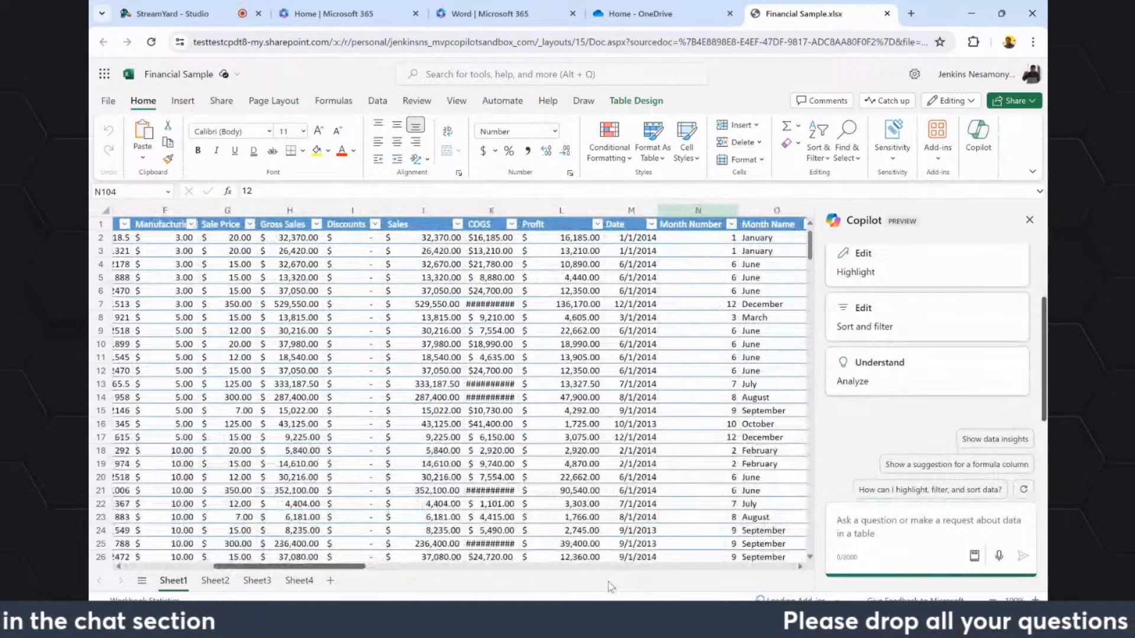
left_click_drag(611, 587, 595, 588)
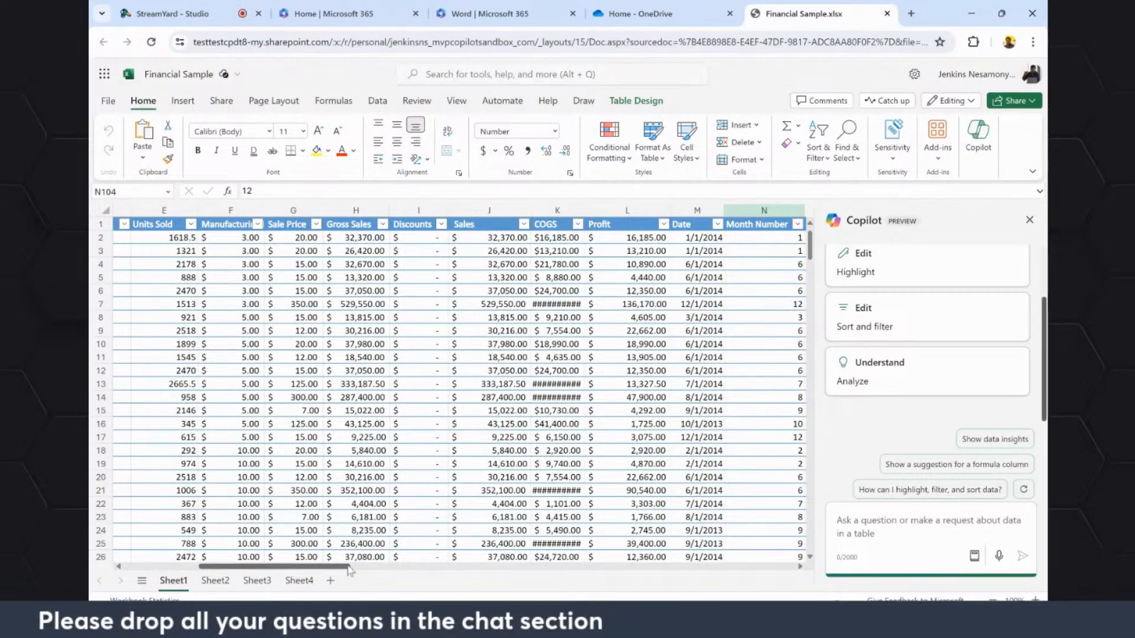
mouse_move(343, 566)
left_mouse_down()
mouse_move(265, 567)
mouse_move(339, 568)
left_mouse_up()
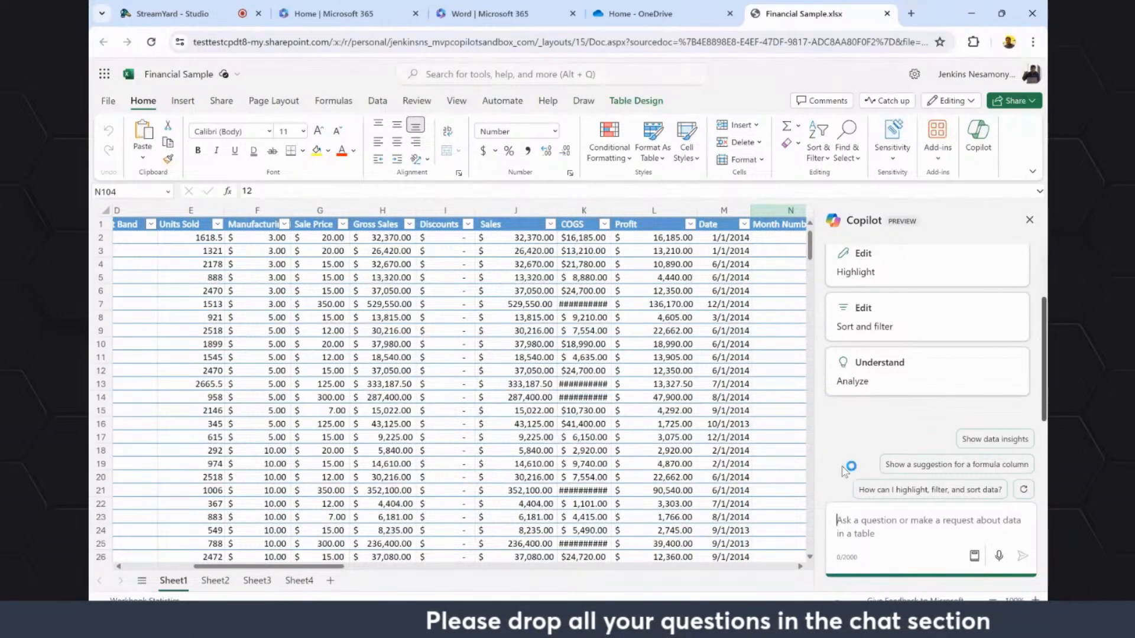
left_click(997, 442)
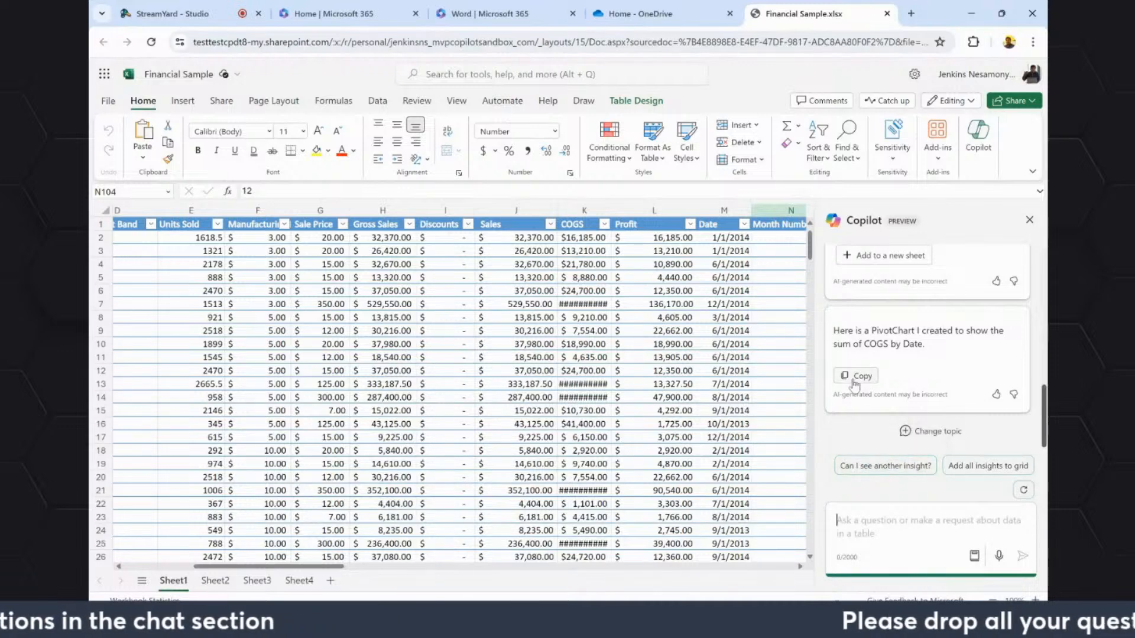
Copy Copilot's PivotChart message and paste it into cell D8 of a newly added sheet.
left_click(857, 377)
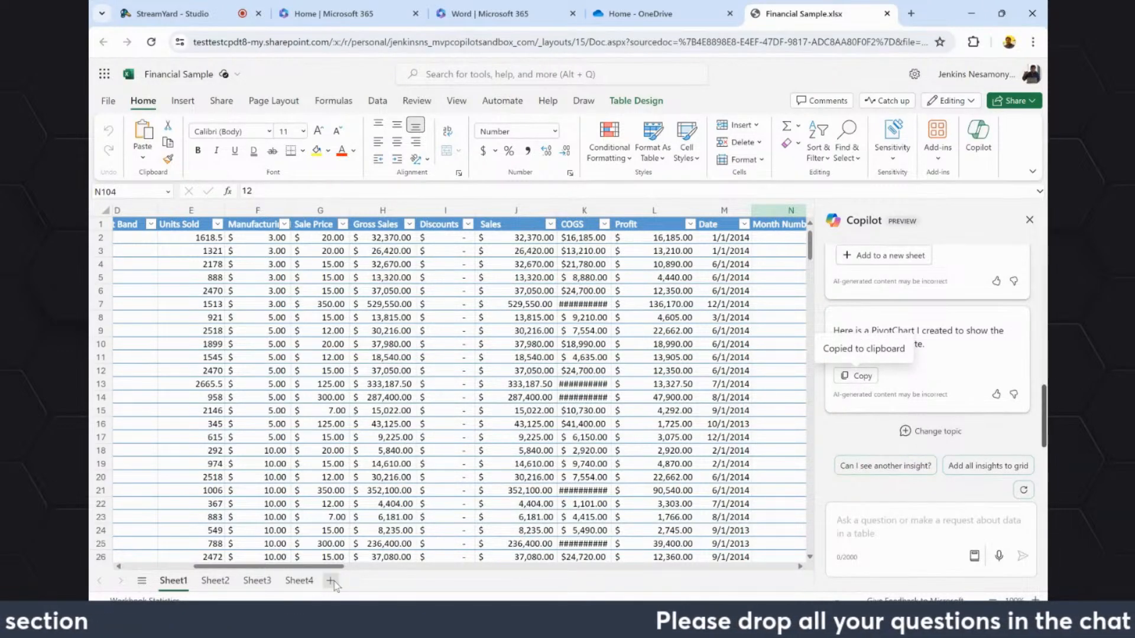
left_click(229, 238)
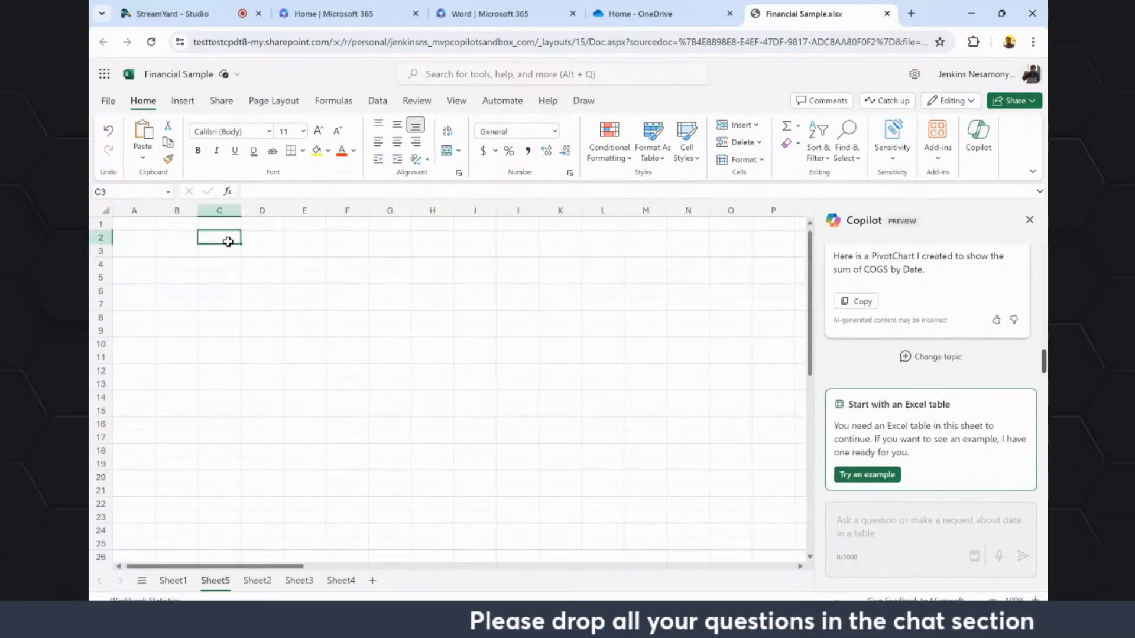
left_click(269, 321)
key("ctrl+v")
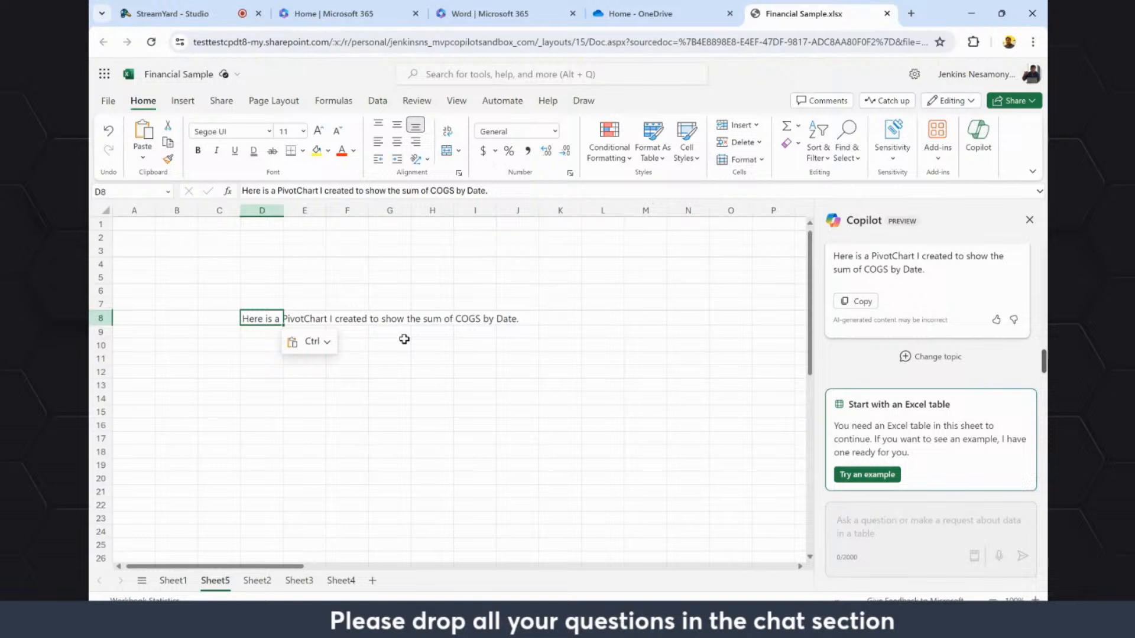
left_click(382, 361)
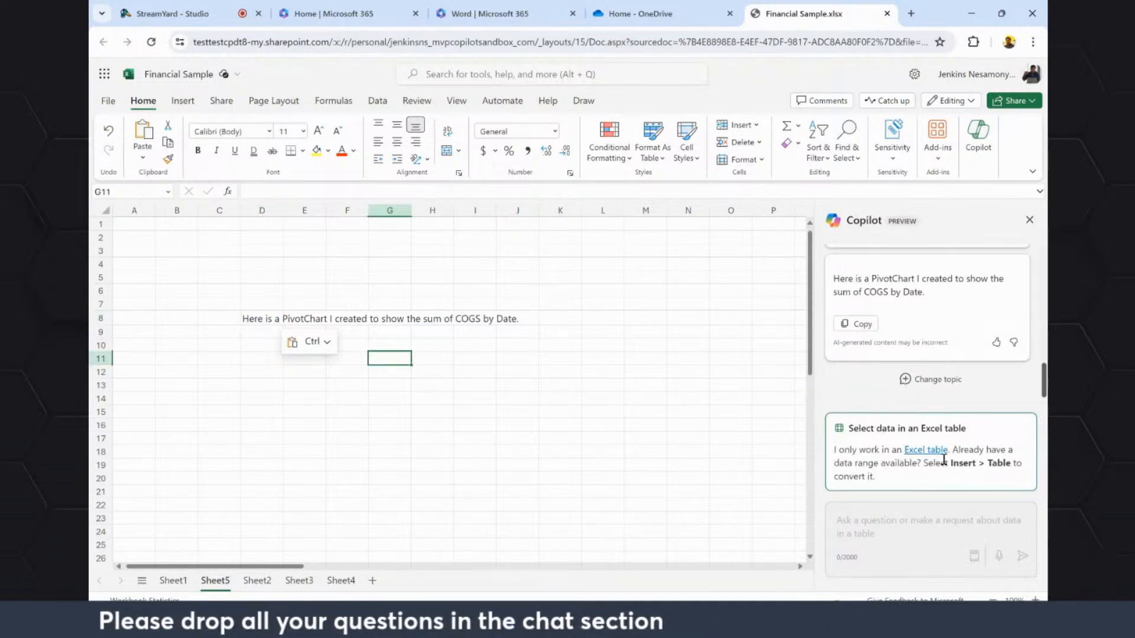
Add Copilot's 'COGS' by 'Date' chart insight to a new sheet.
scroll(970, 369, "up", 3)
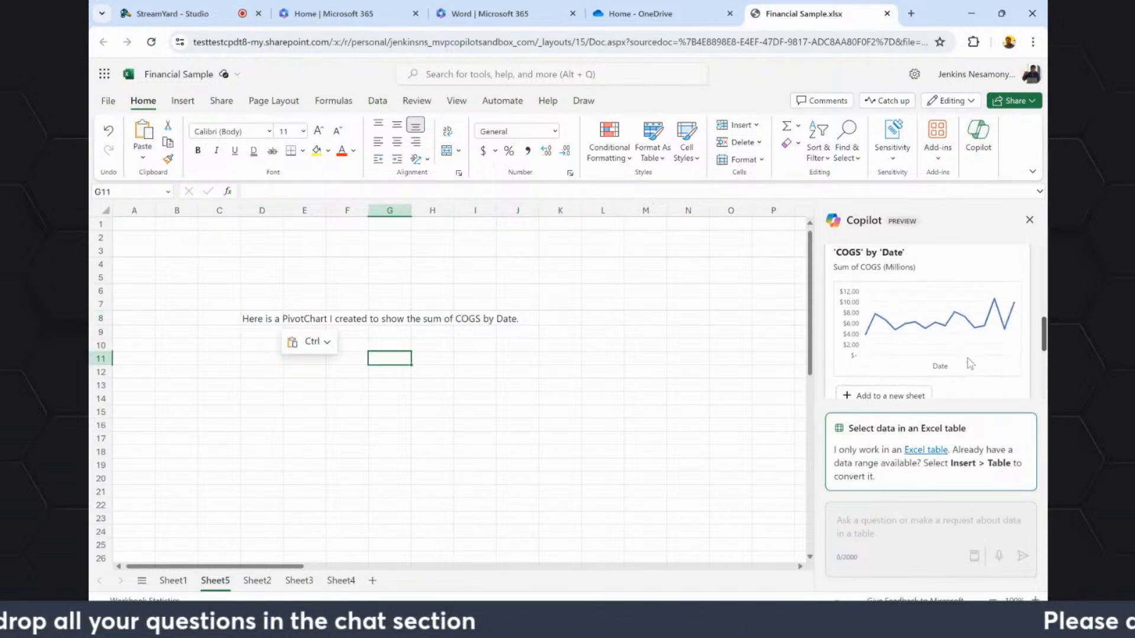
left_click(886, 373)
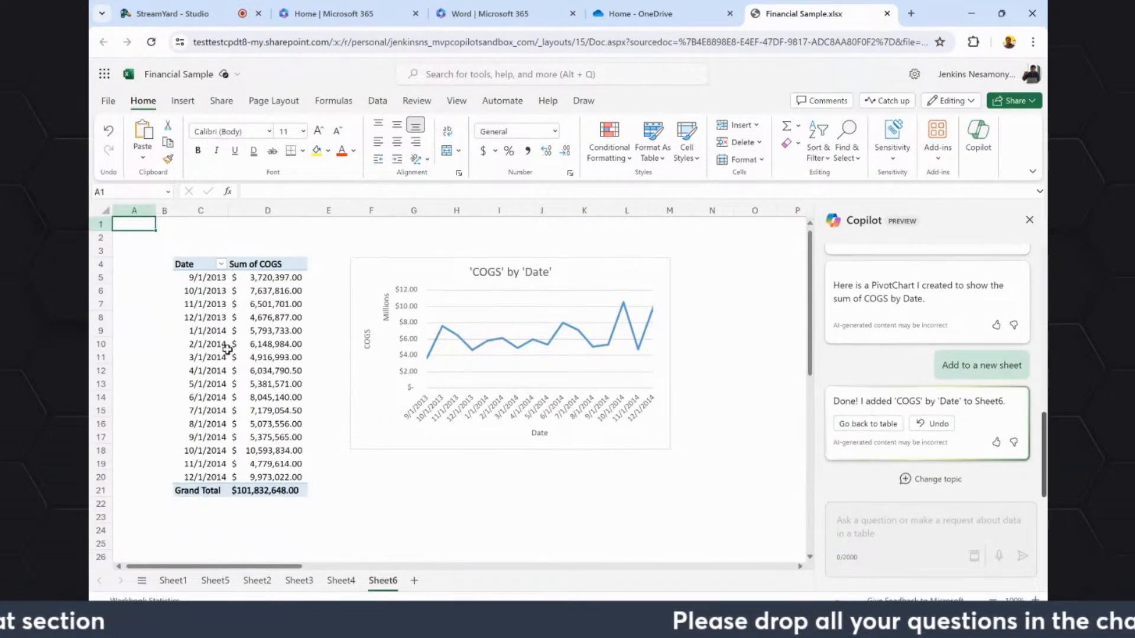
Change the 'COGS' by 'Date' line chart to a pie chart and enlarge it.
left_click(543, 329)
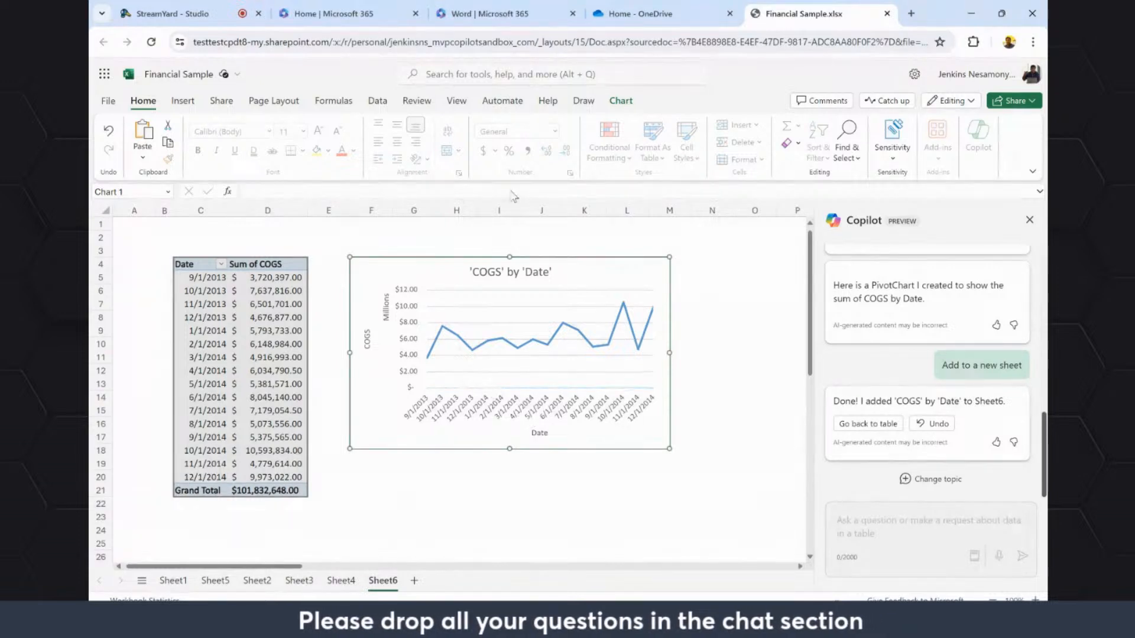
left_click(632, 100)
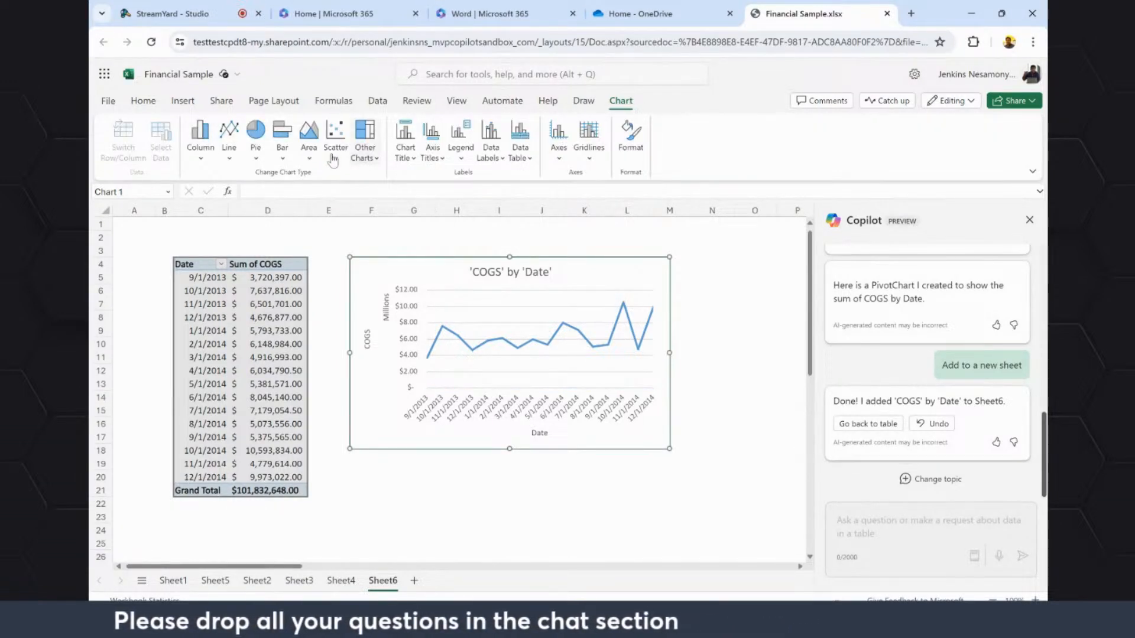
left_click(283, 152)
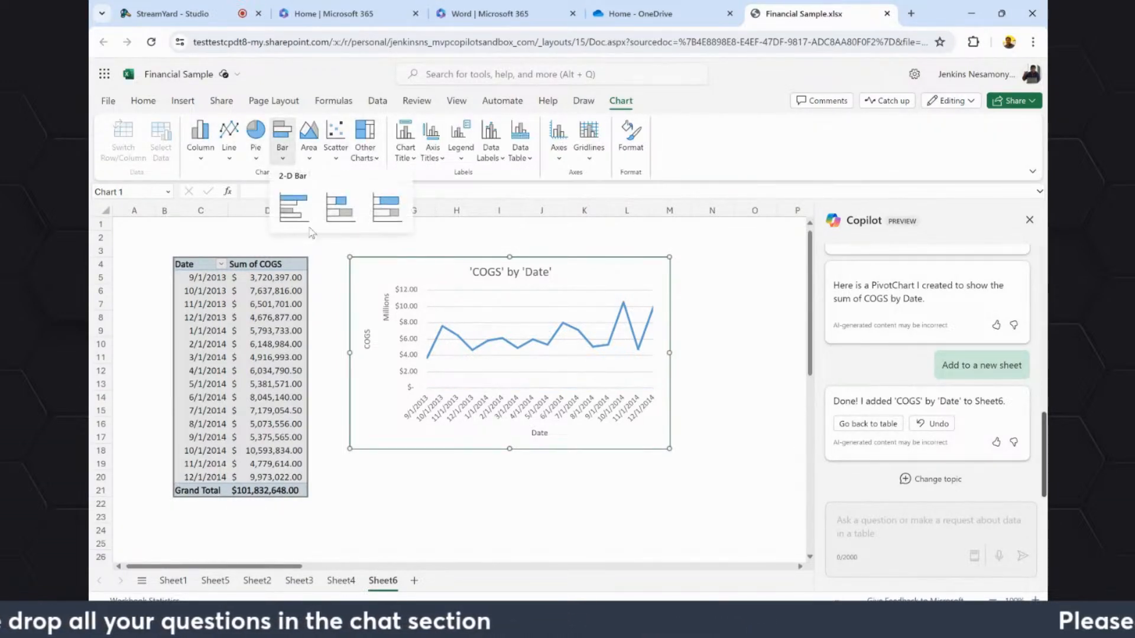
left_click(256, 145)
left_click(264, 204)
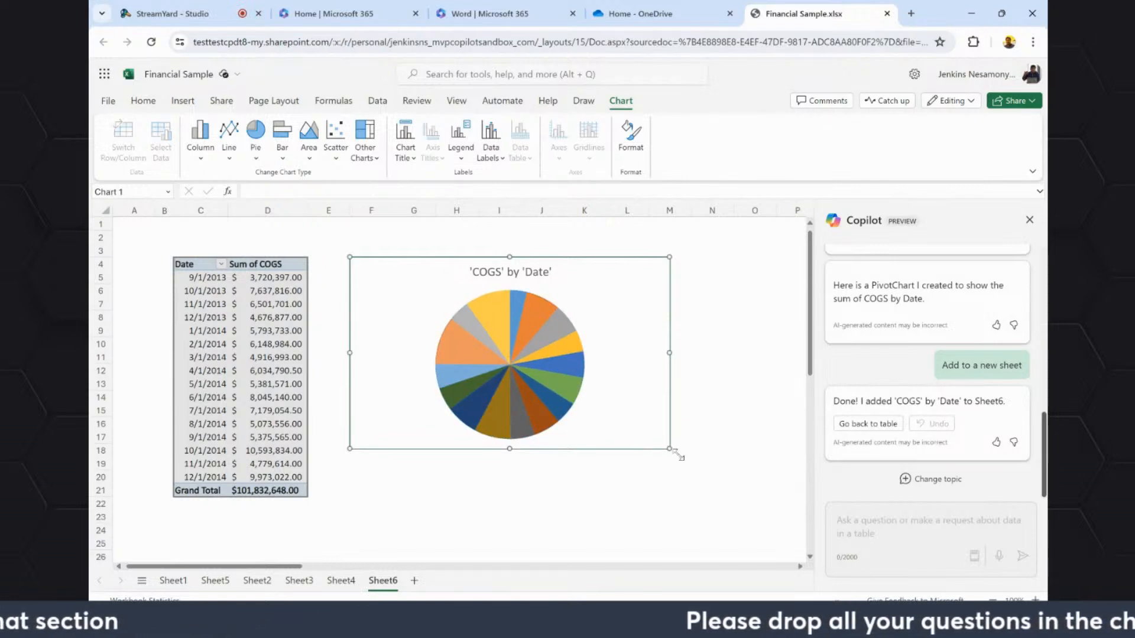
left_click_drag(674, 452, 767, 514)
scroll(879, 343, "up", 3)
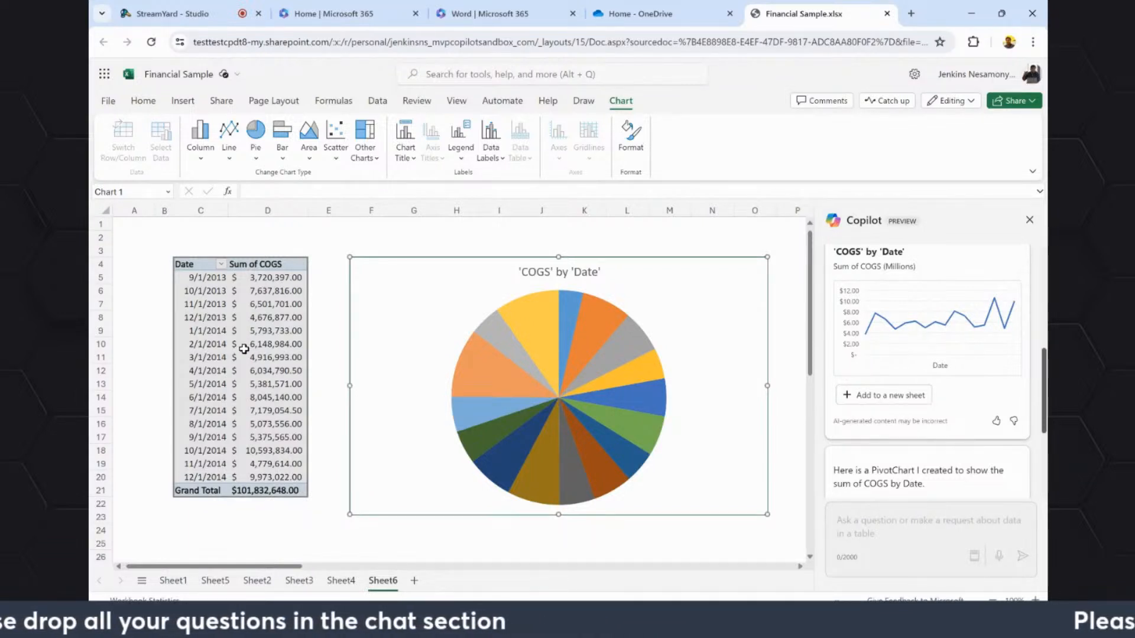
Return to the financial data on Sheet1 and select the Sales column as context for a Copilot prompt.
left_click(208, 583)
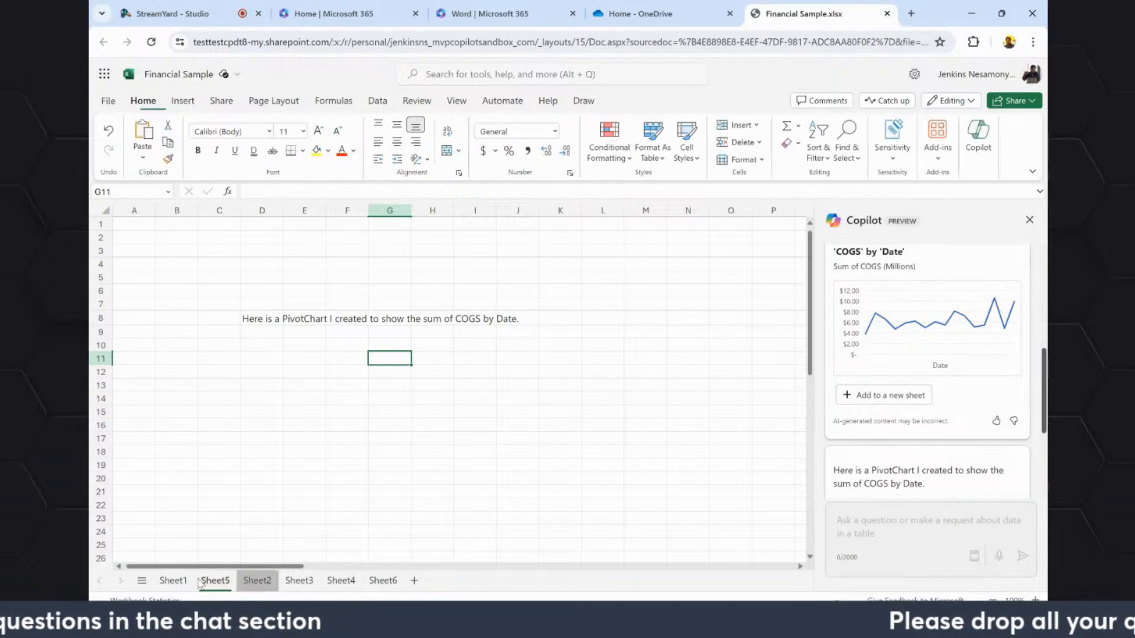
left_click(188, 581)
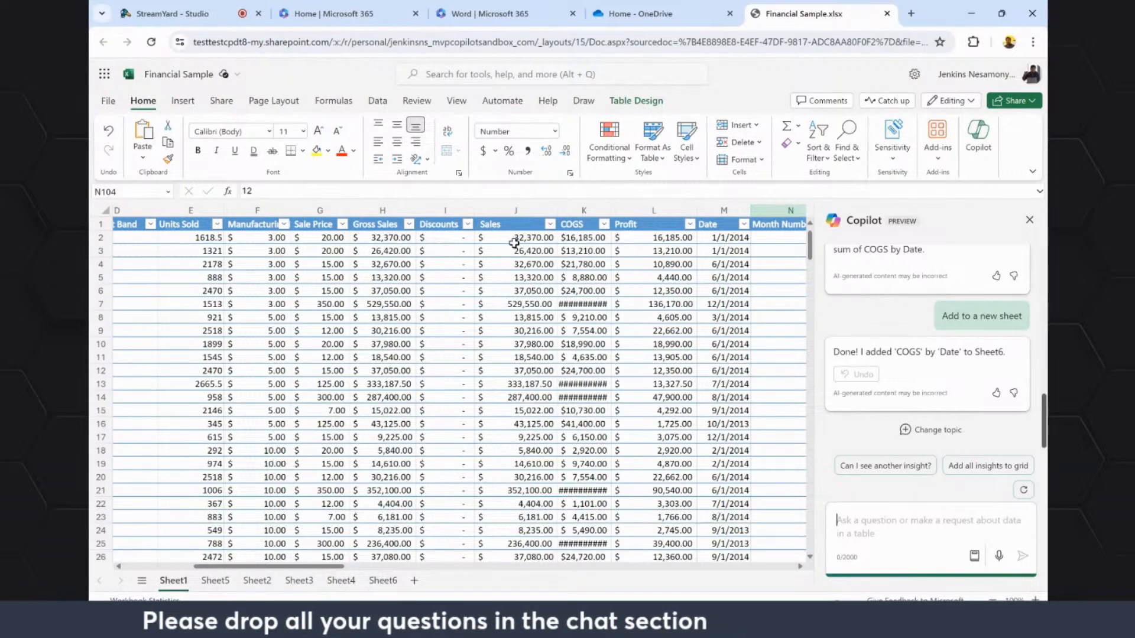
left_click(512, 219)
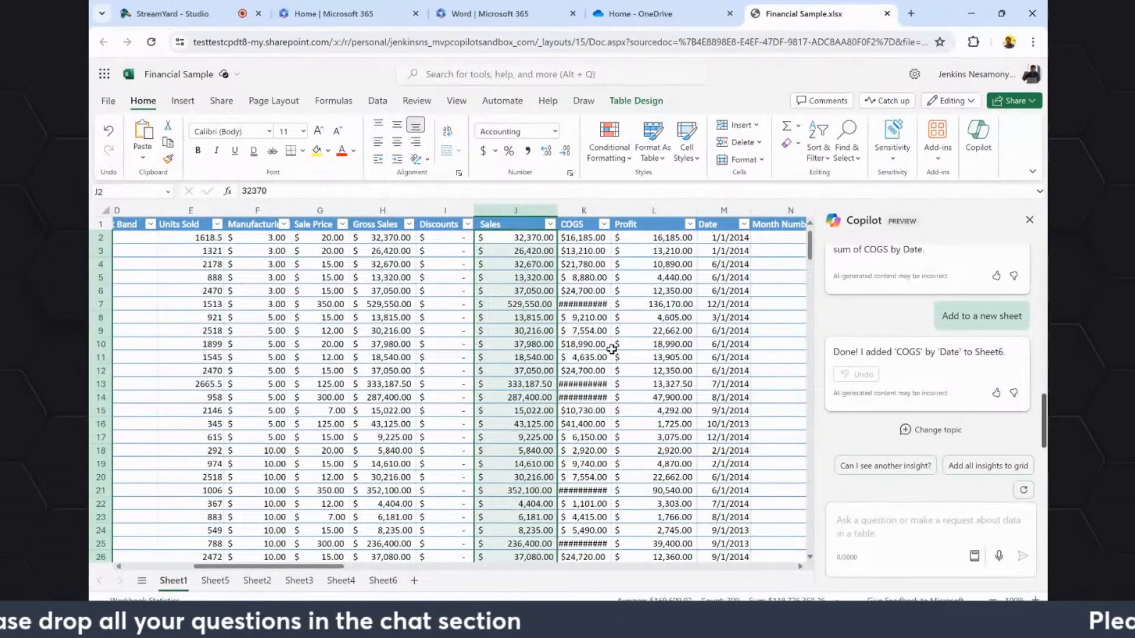
left_click(885, 528)
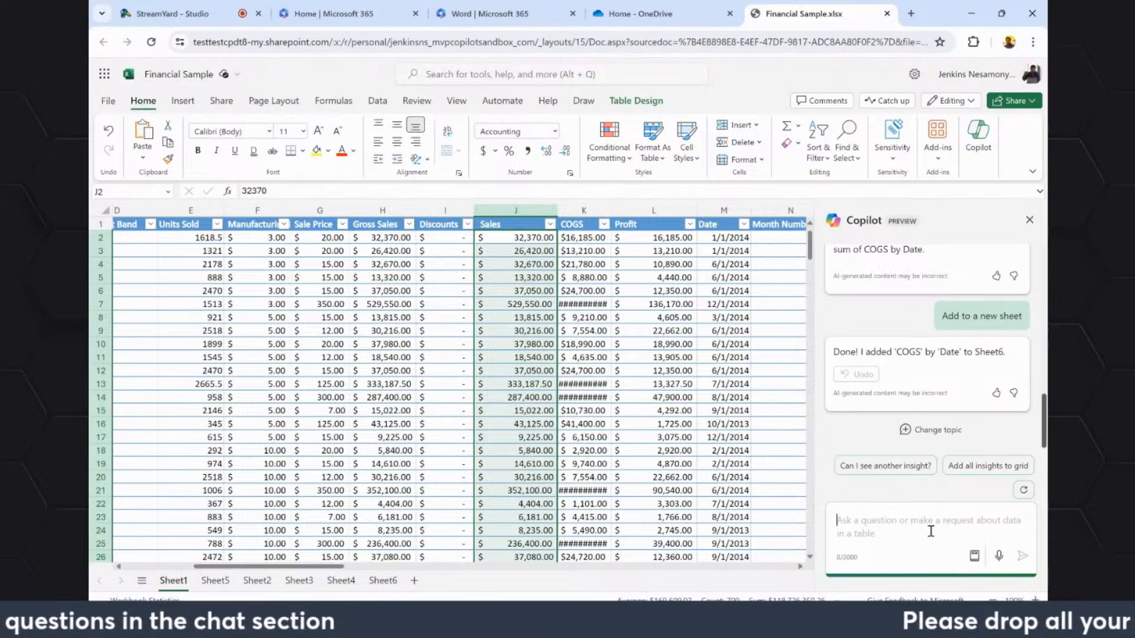
type("highloight")
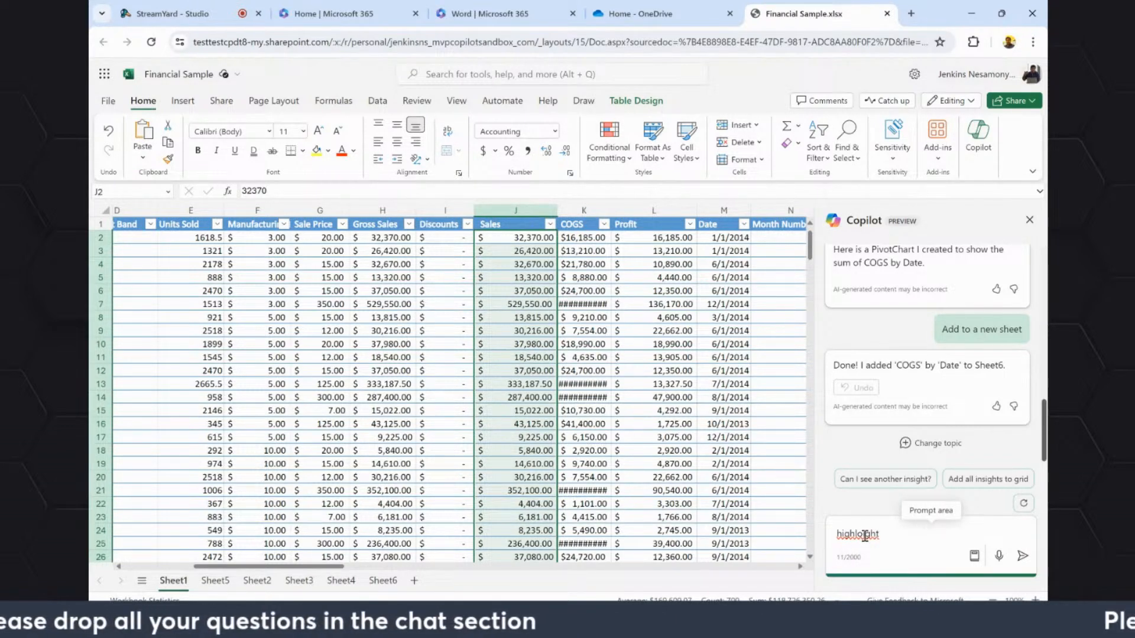
left_click_drag(856, 535, 899, 537)
key("BackSpace")
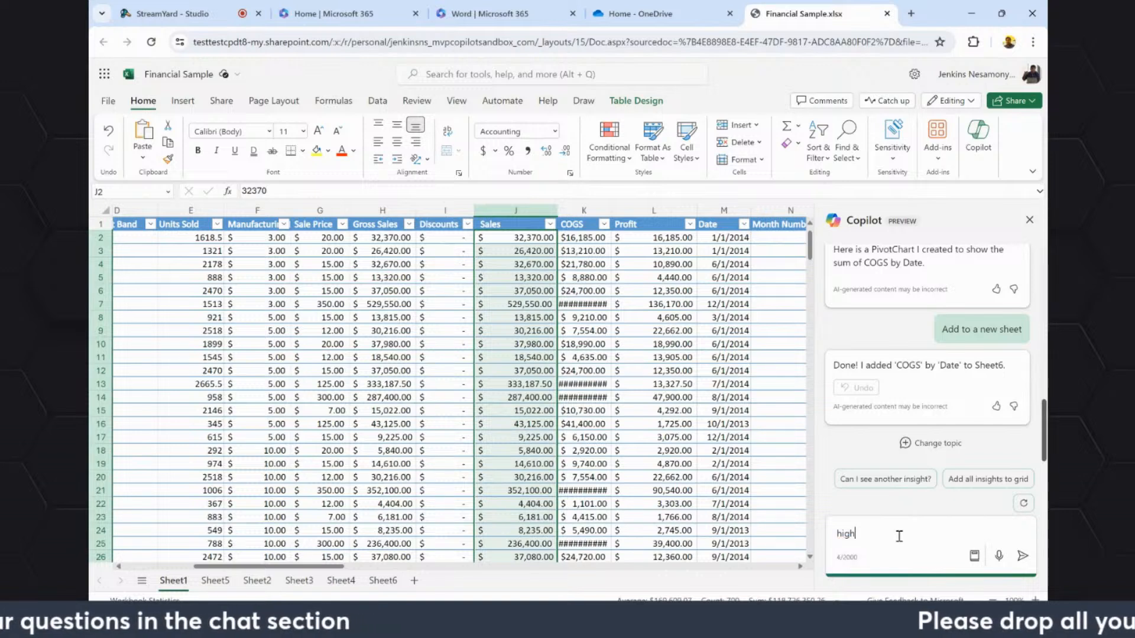
type("light")
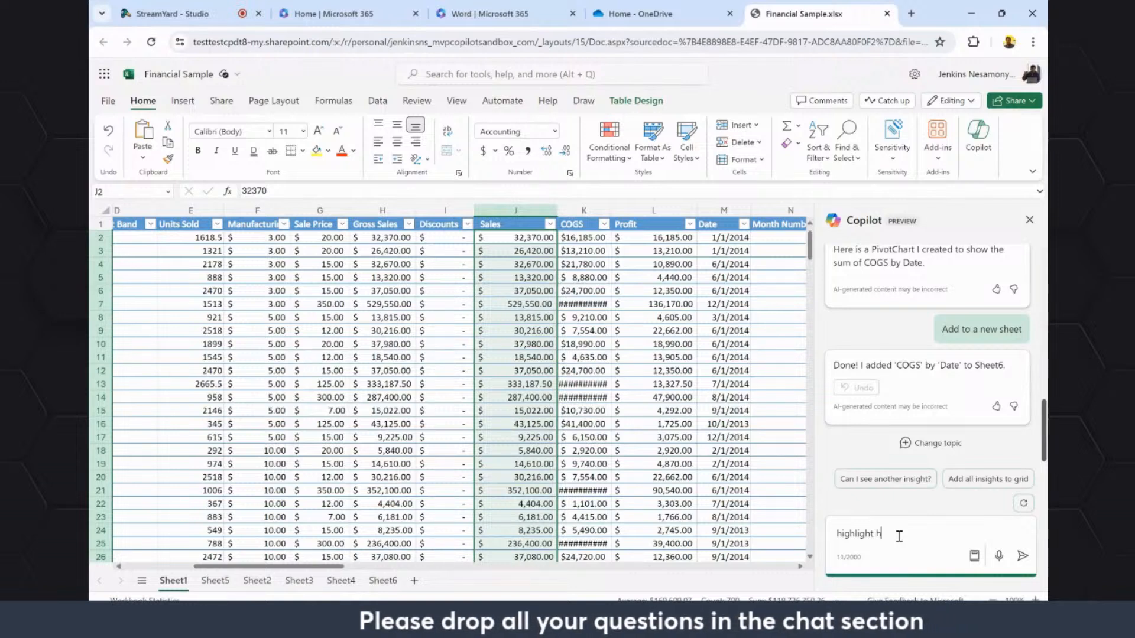
type("h")
key("ctrl+a")
Send Copilot the prompt "sort biggest to small Sales" and check the top Sales values in J2:J6.
type("s")
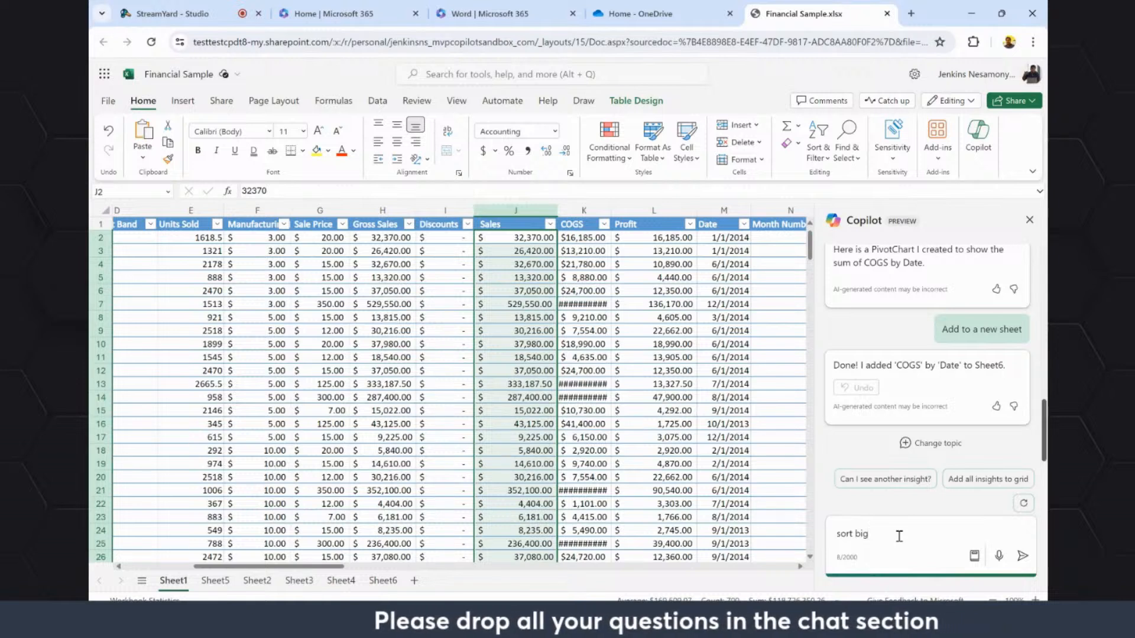
type("est")
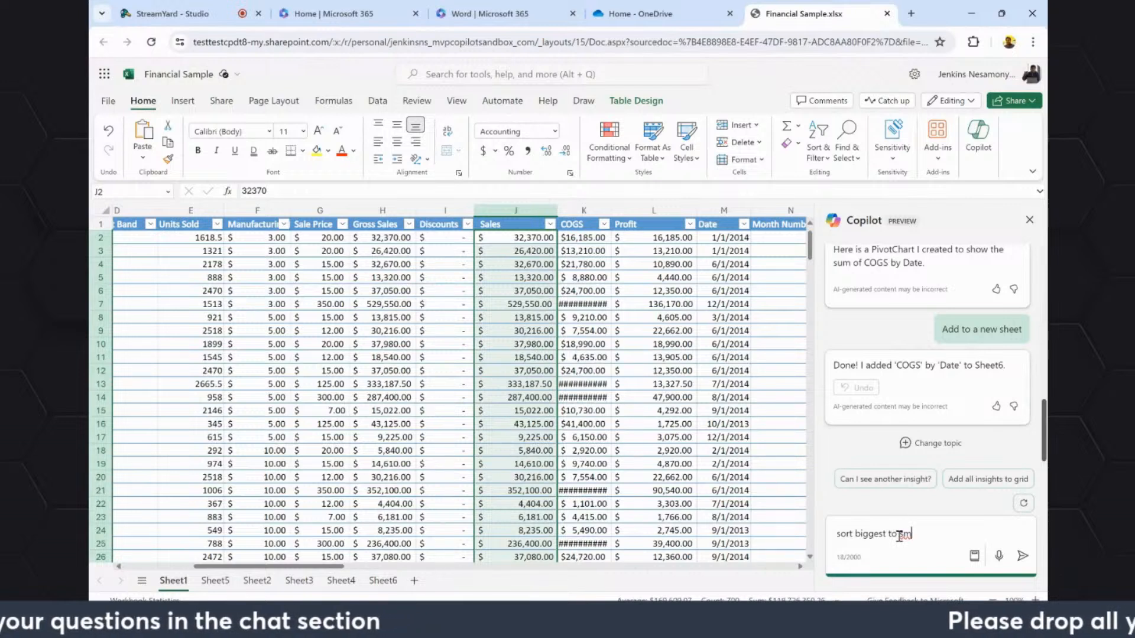
type("to small Sa")
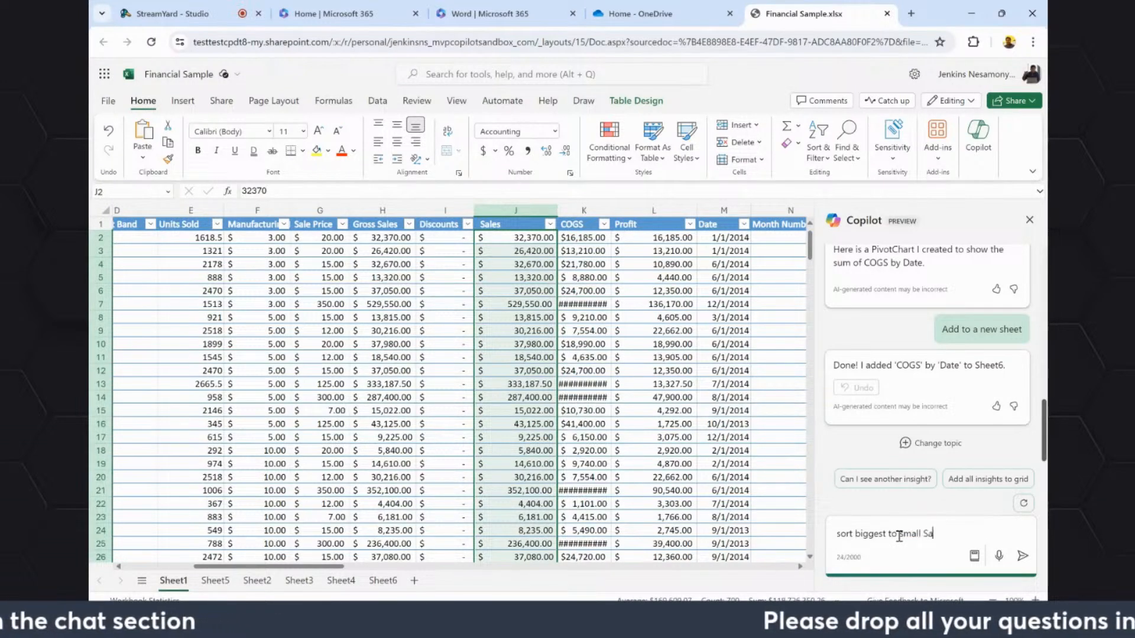
type("les")
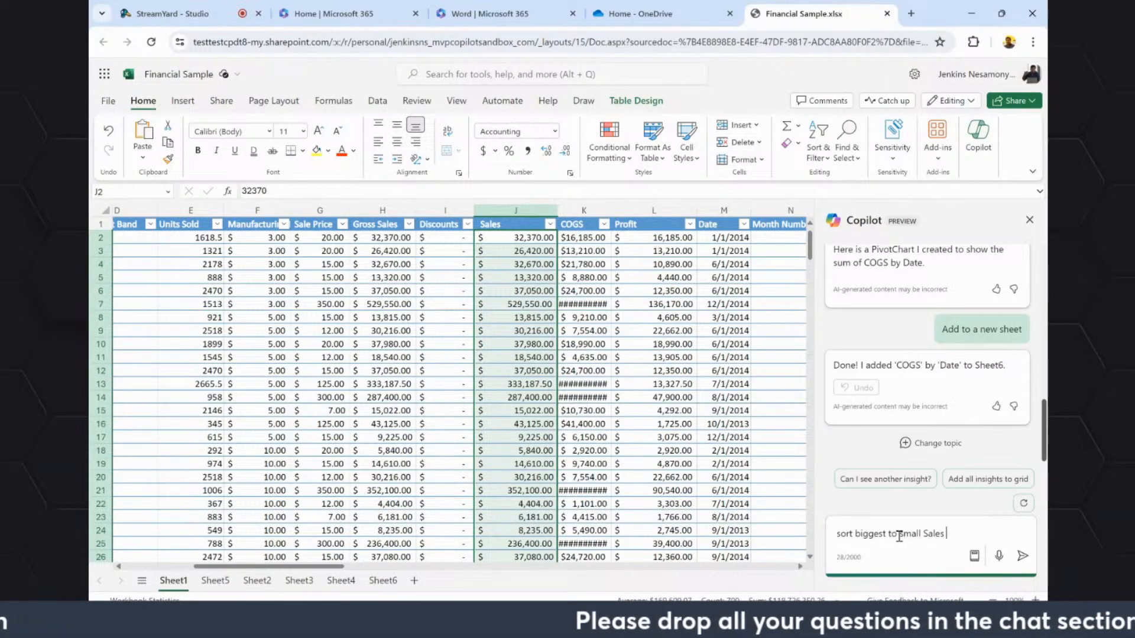
key("Return")
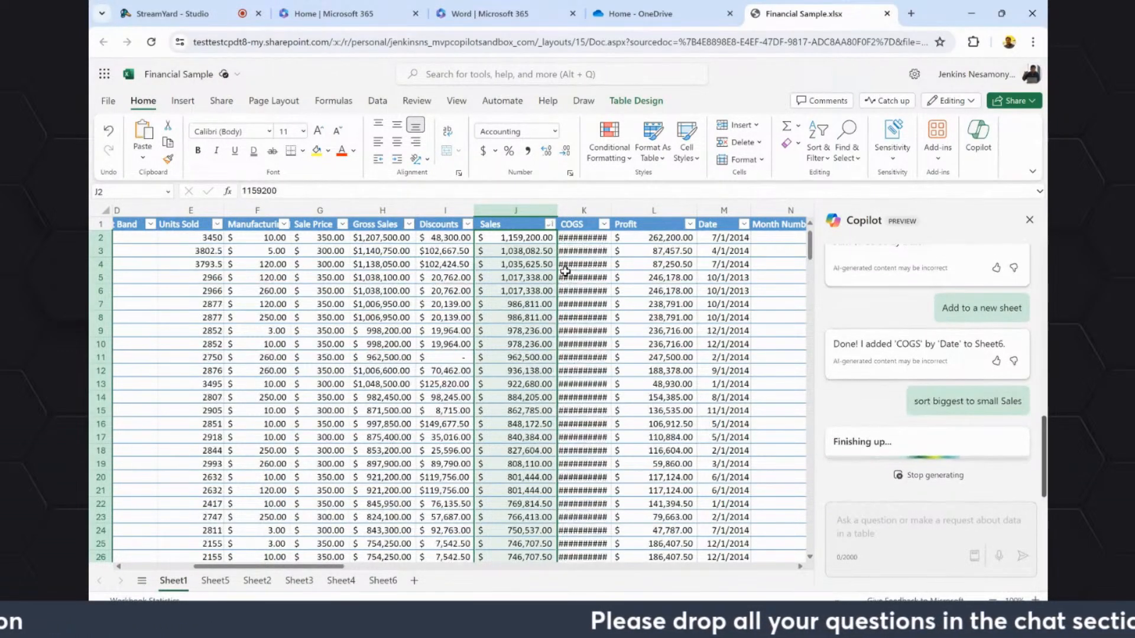
left_click(536, 260)
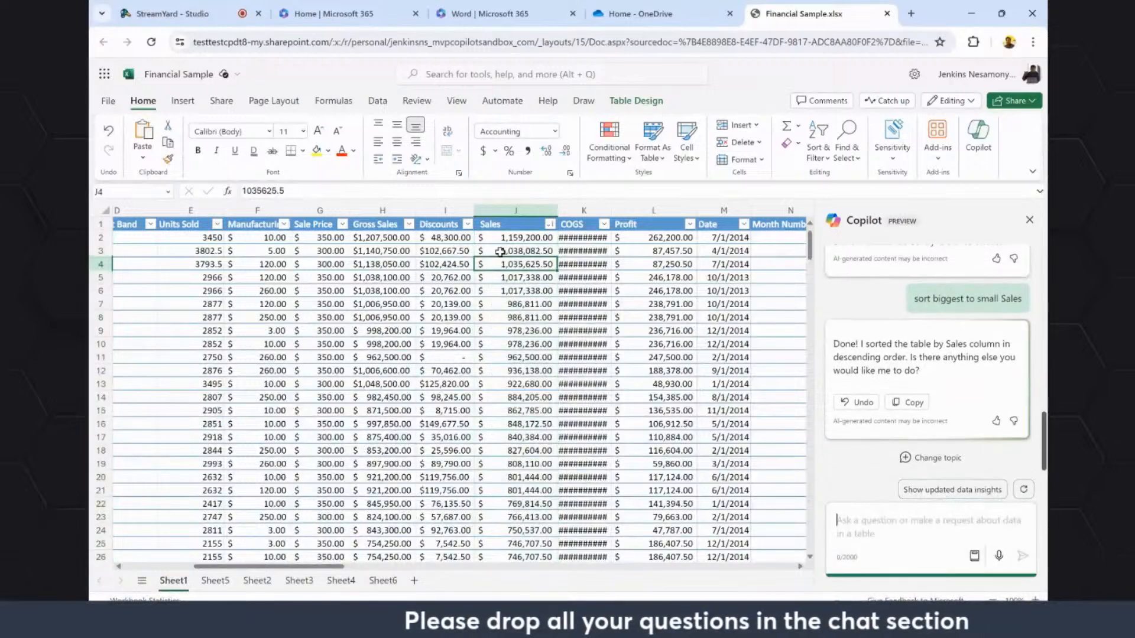
left_click_drag(509, 237, 509, 291)
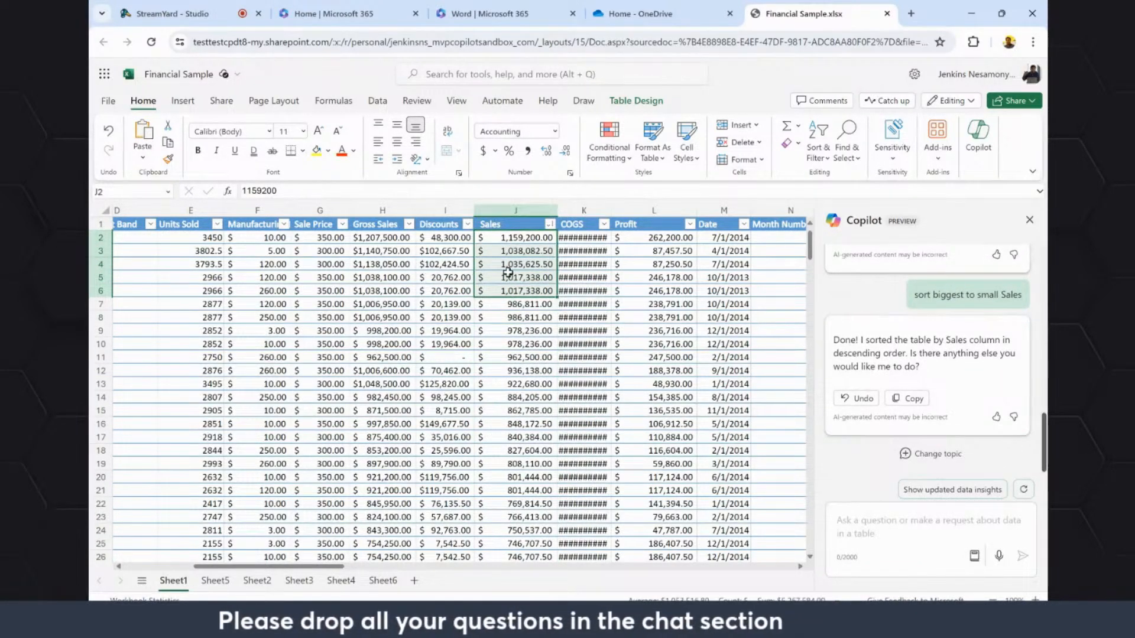
Widen the COGS column so its values fit.
left_click(859, 528)
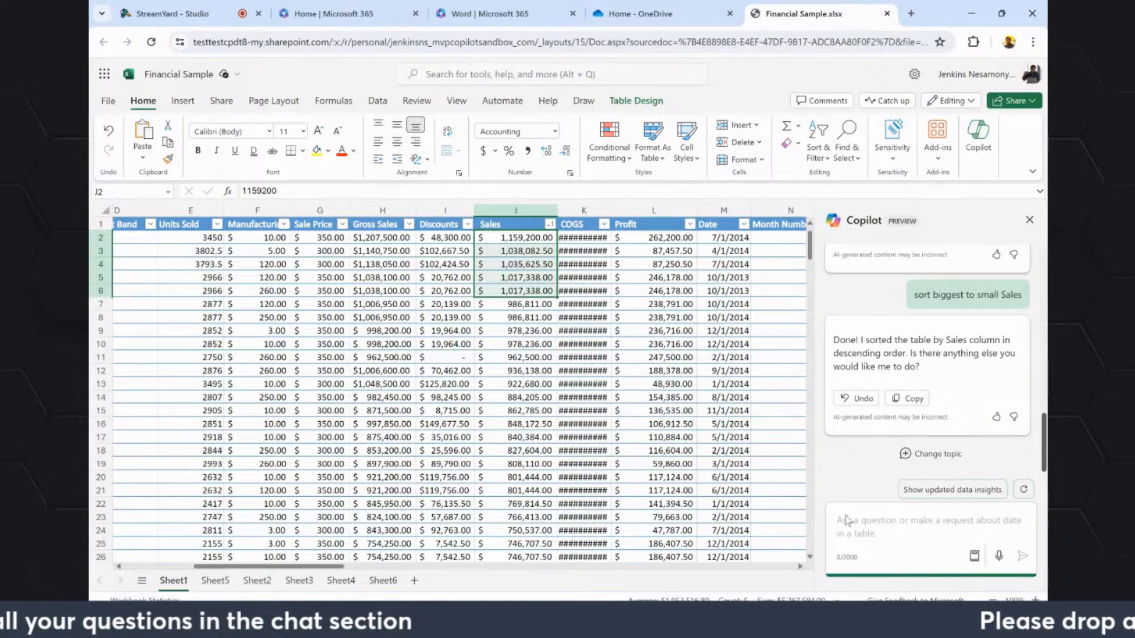
left_click(658, 463)
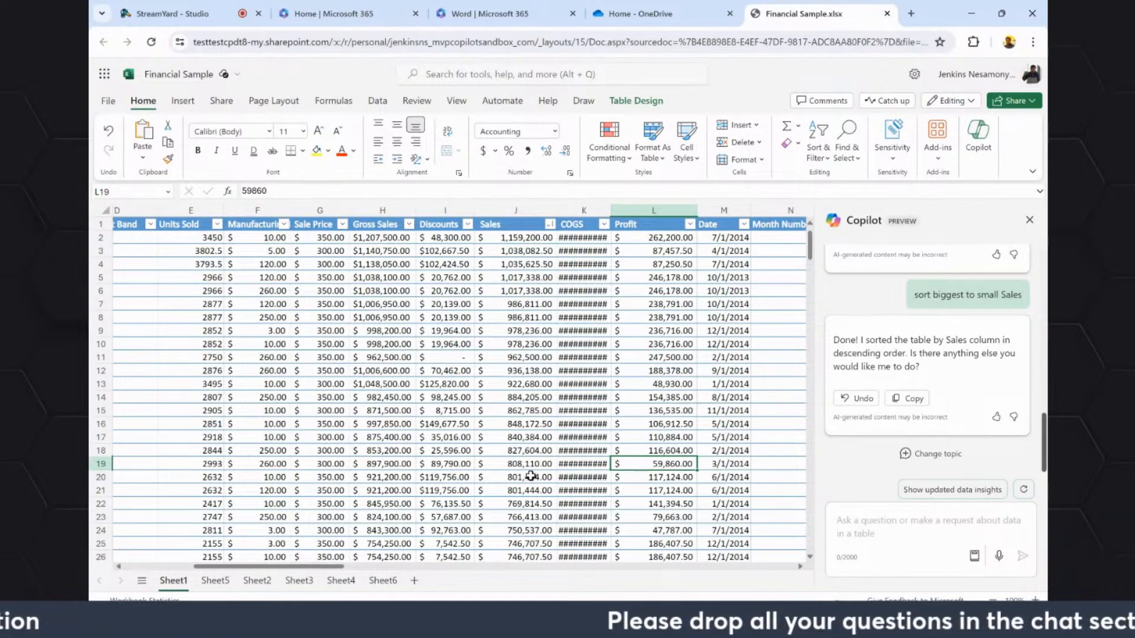
left_click_drag(331, 566, 404, 571)
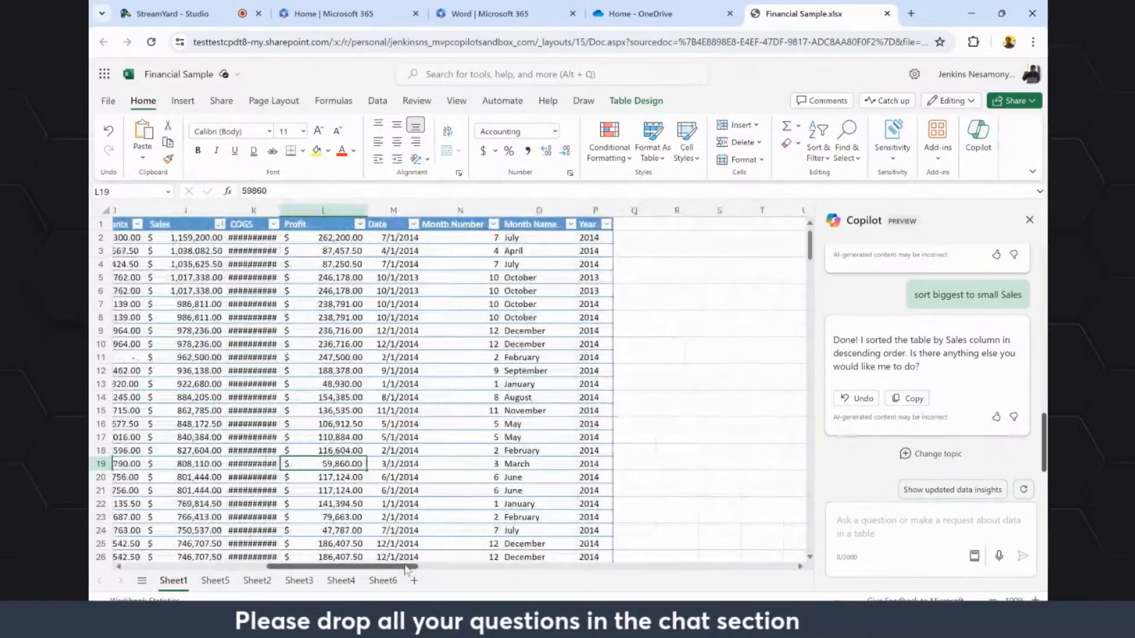
left_click_drag(280, 210, 324, 211)
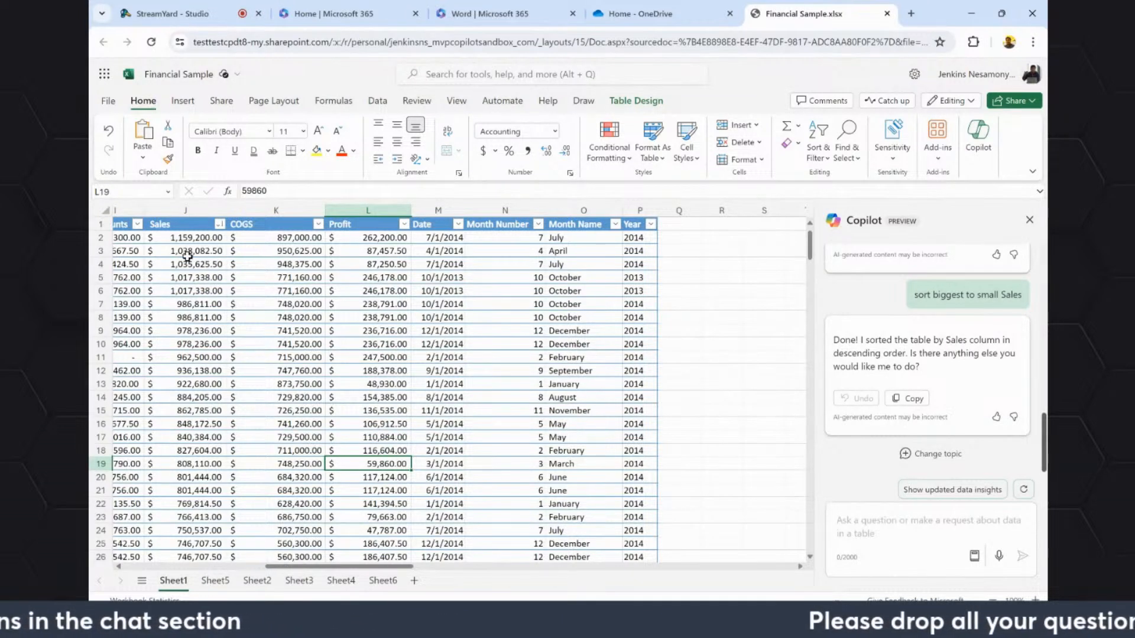
Send Copilot the prompt "compare sales and Profit data and create a new column".
left_click(888, 532)
type("c")
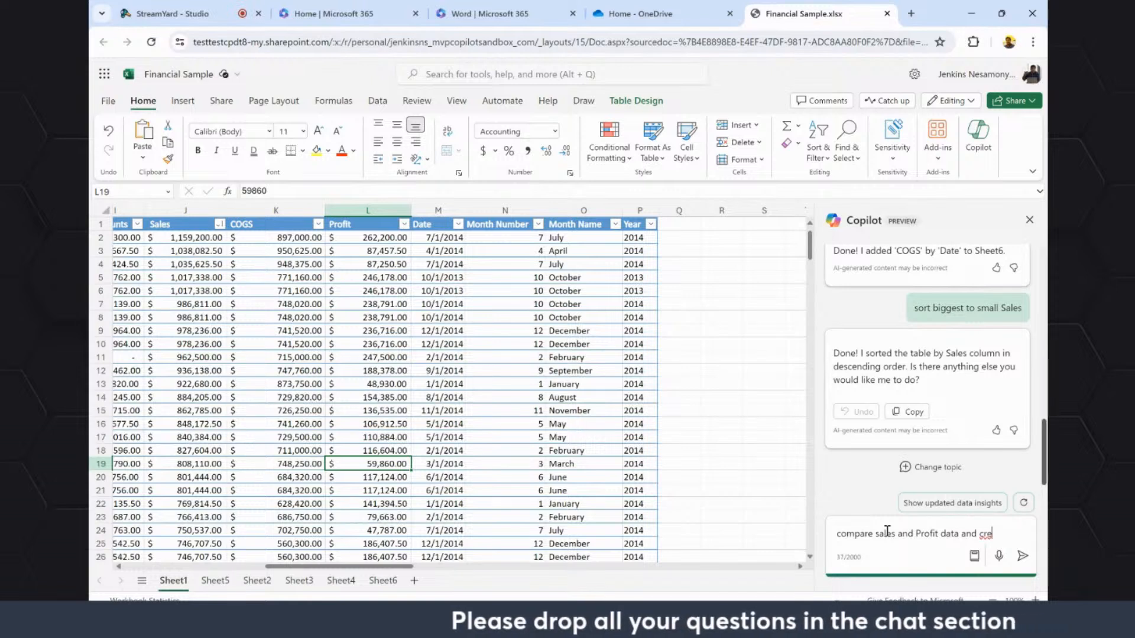
type("ew column")
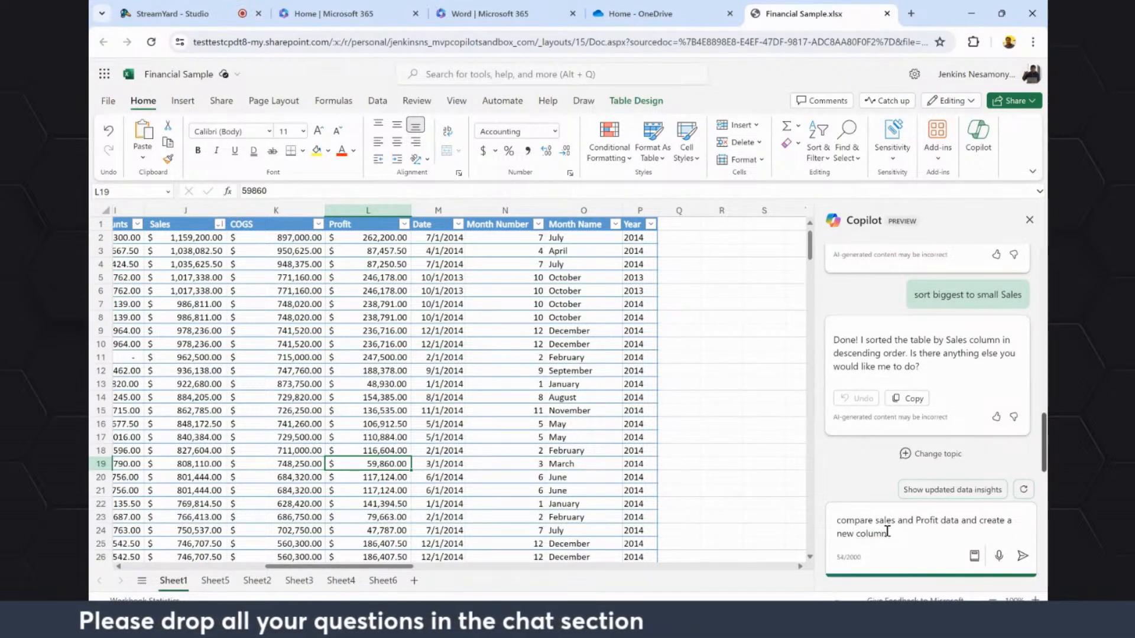
key("Return")
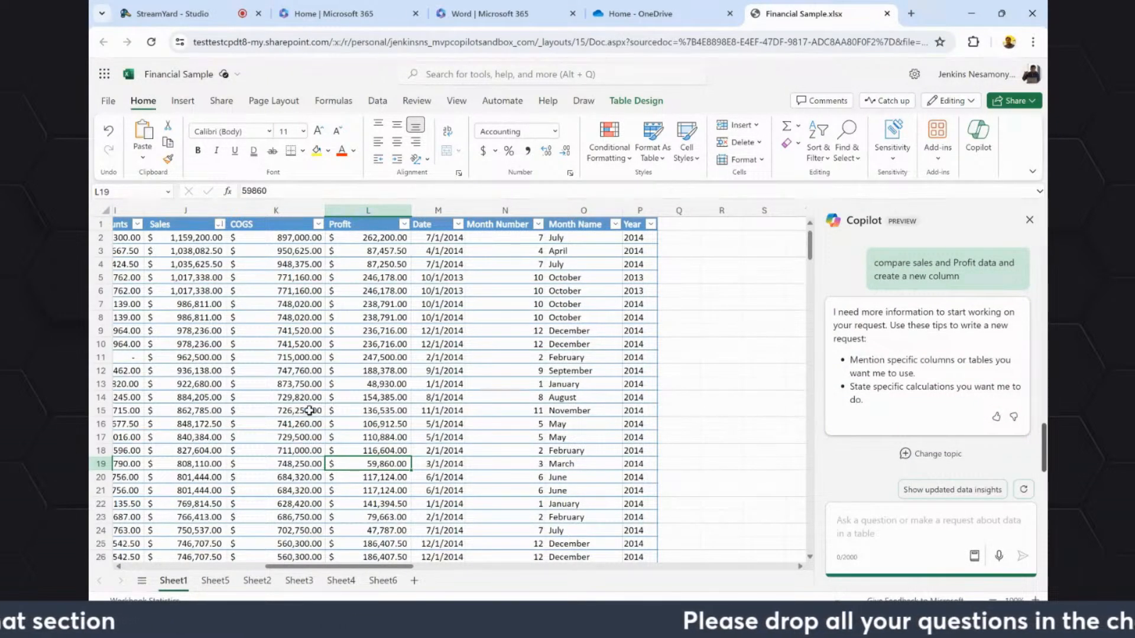
Request "Show updated data insights" from Copilot, look back at the earlier replies, and stop the generation.
left_click(959, 489)
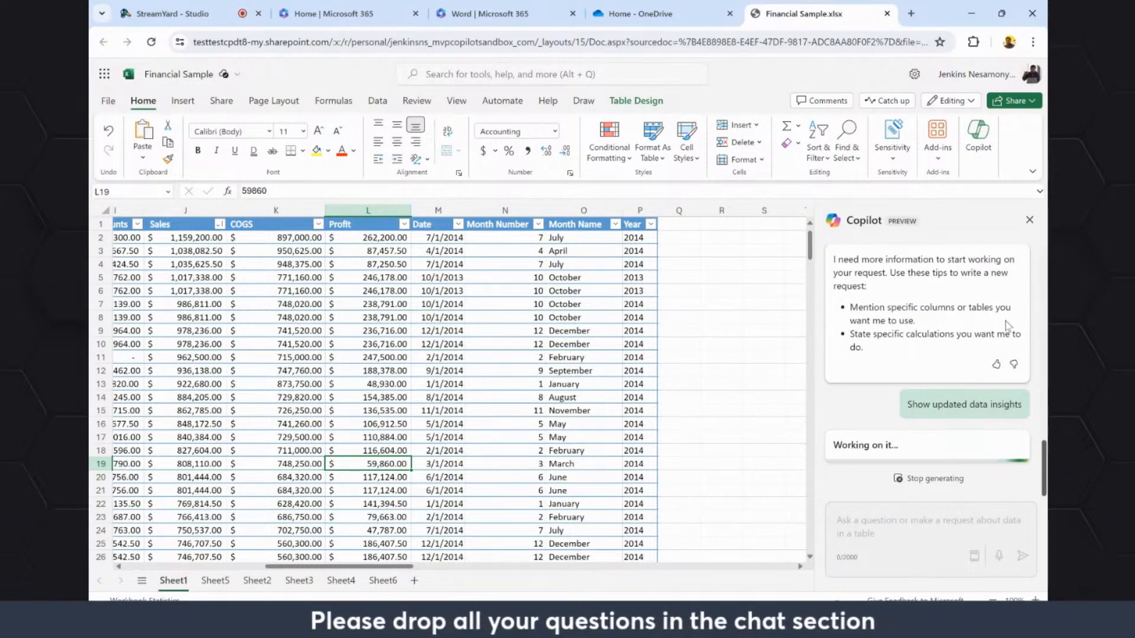
scroll(915, 338, "up", 3)
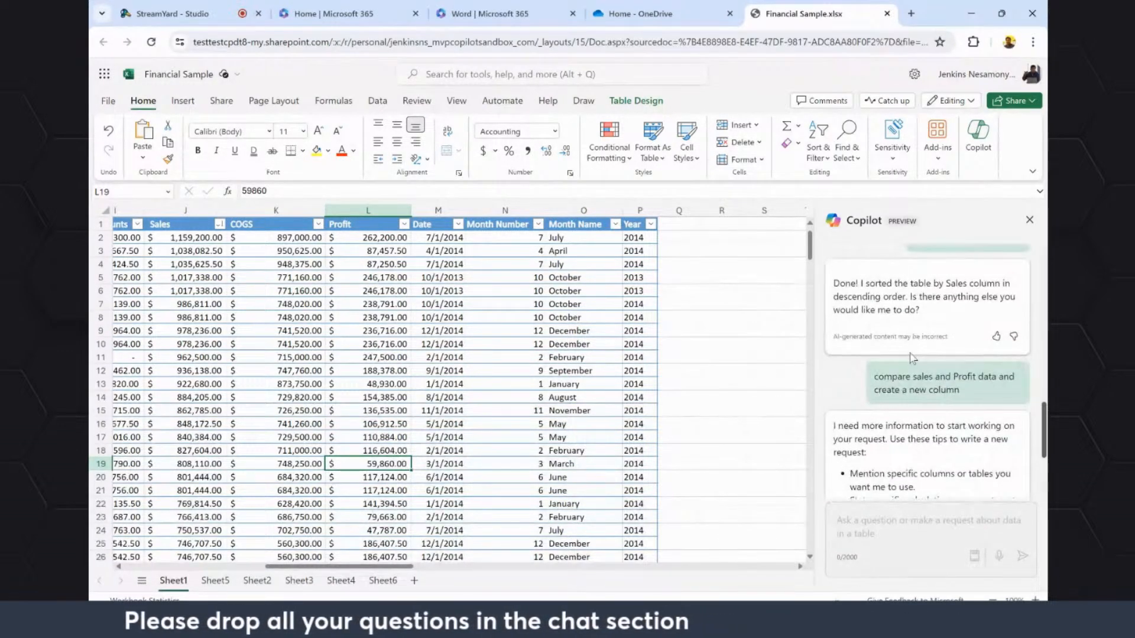
scroll(911, 357, "down", 3)
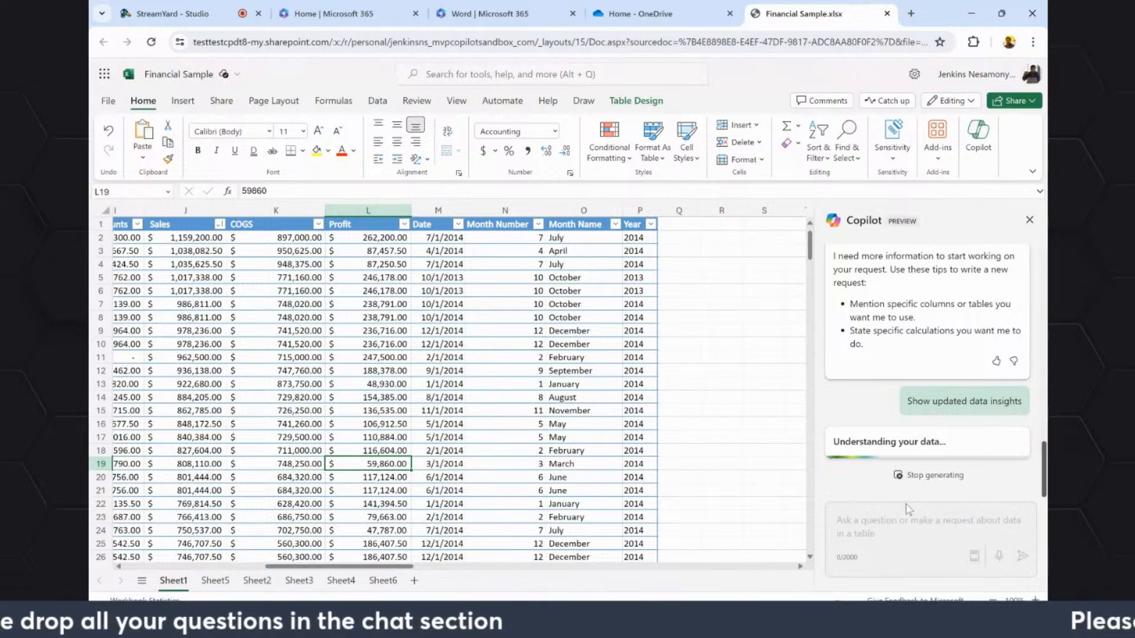
left_click(926, 476)
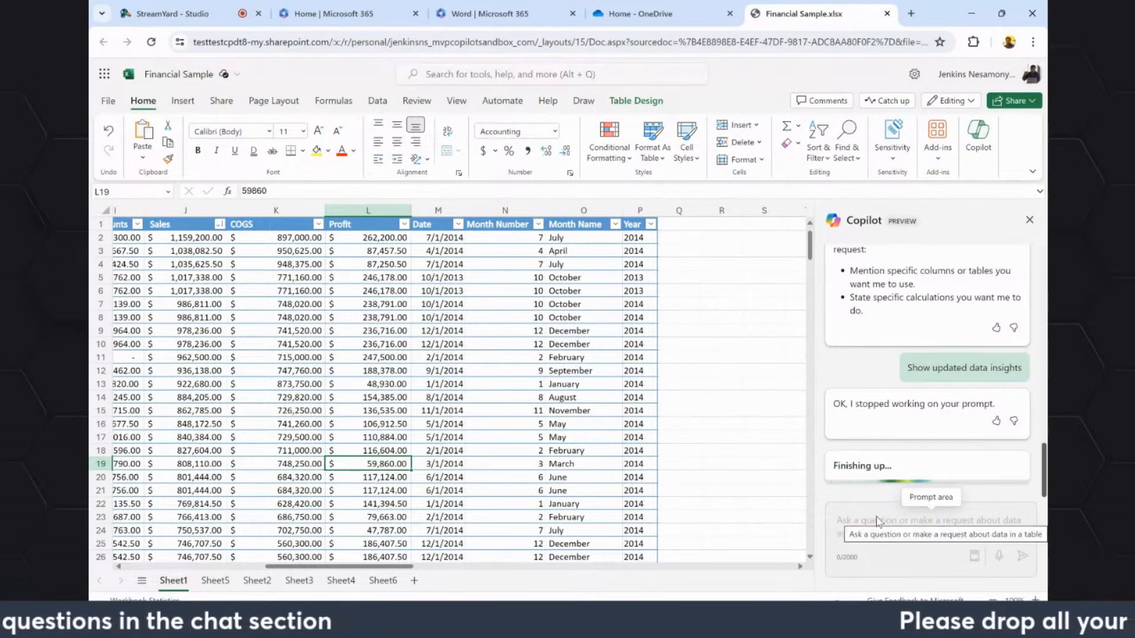
Look across the Sheet1 table columns and review the pivot tables and charts on Sheet2, Sheet3, Sheet4 and Sheet6.
left_click(452, 400)
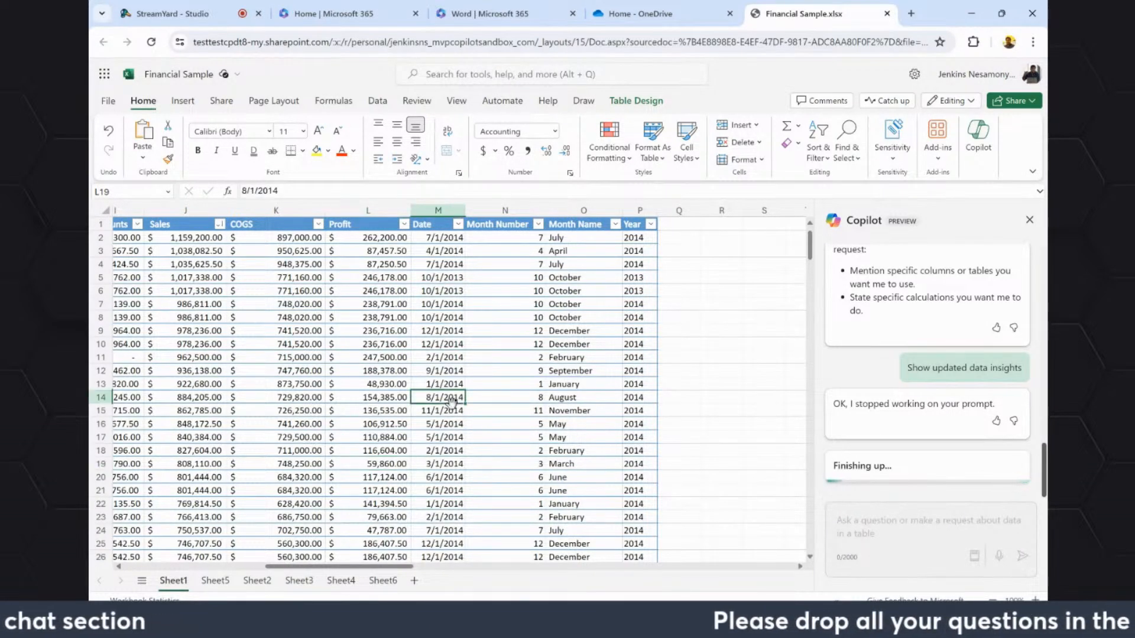
left_click(191, 565)
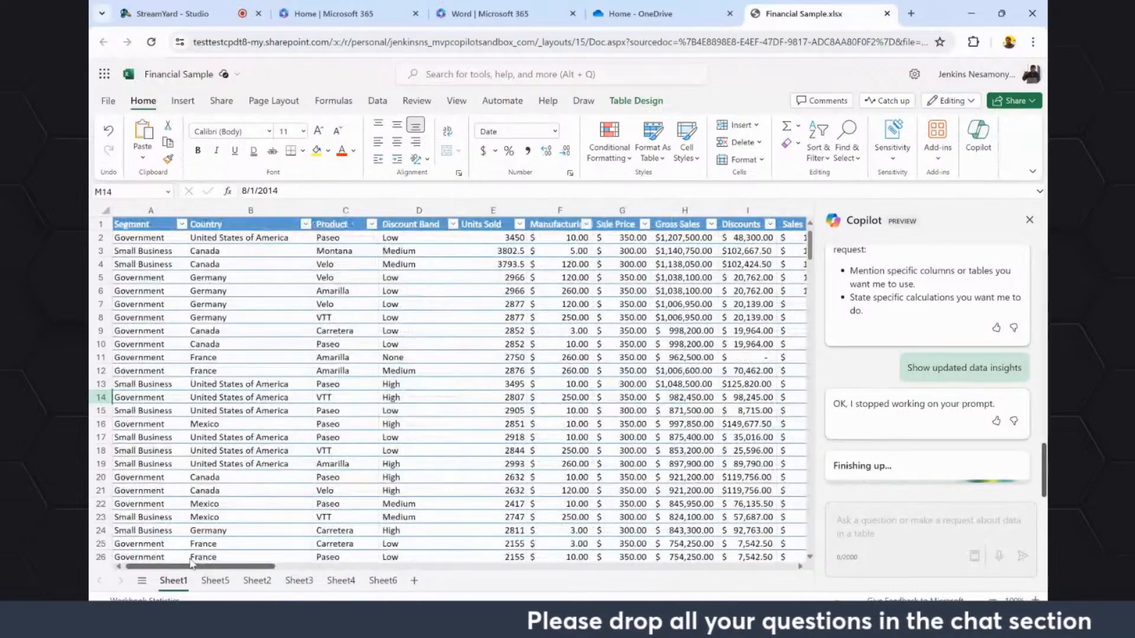
left_click_drag(191, 565, 256, 563)
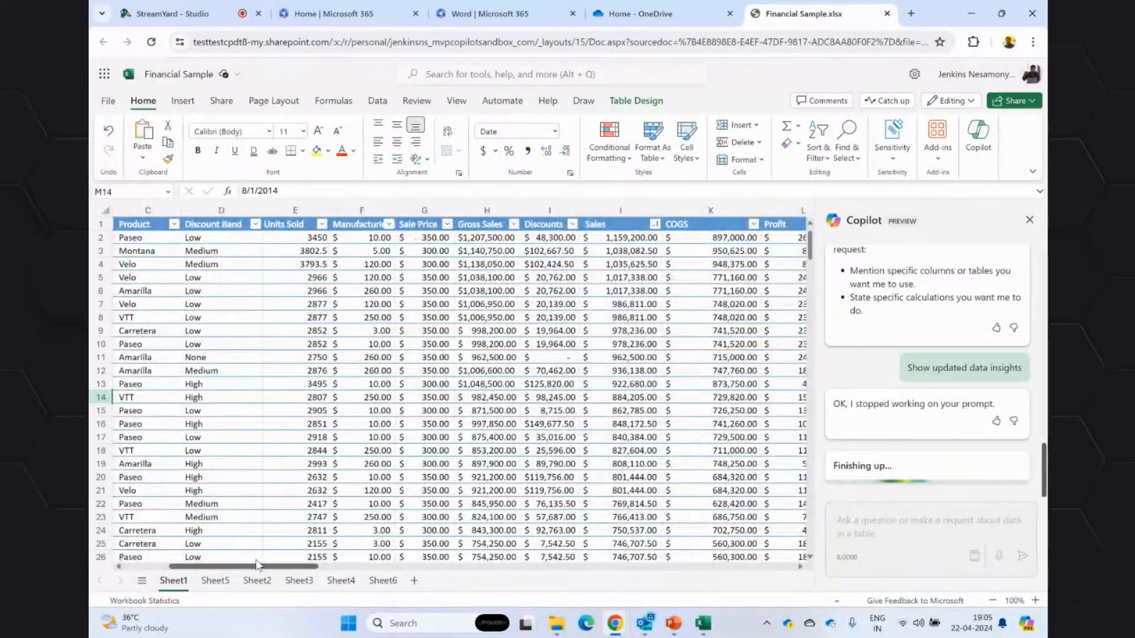
left_click(256, 580)
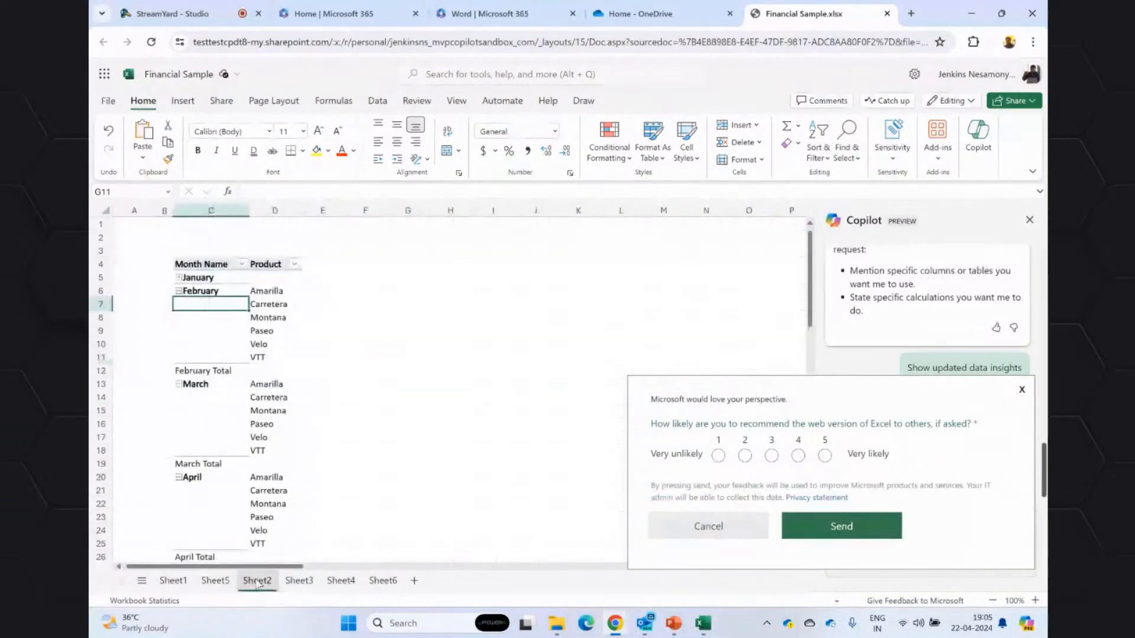
left_click(299, 581)
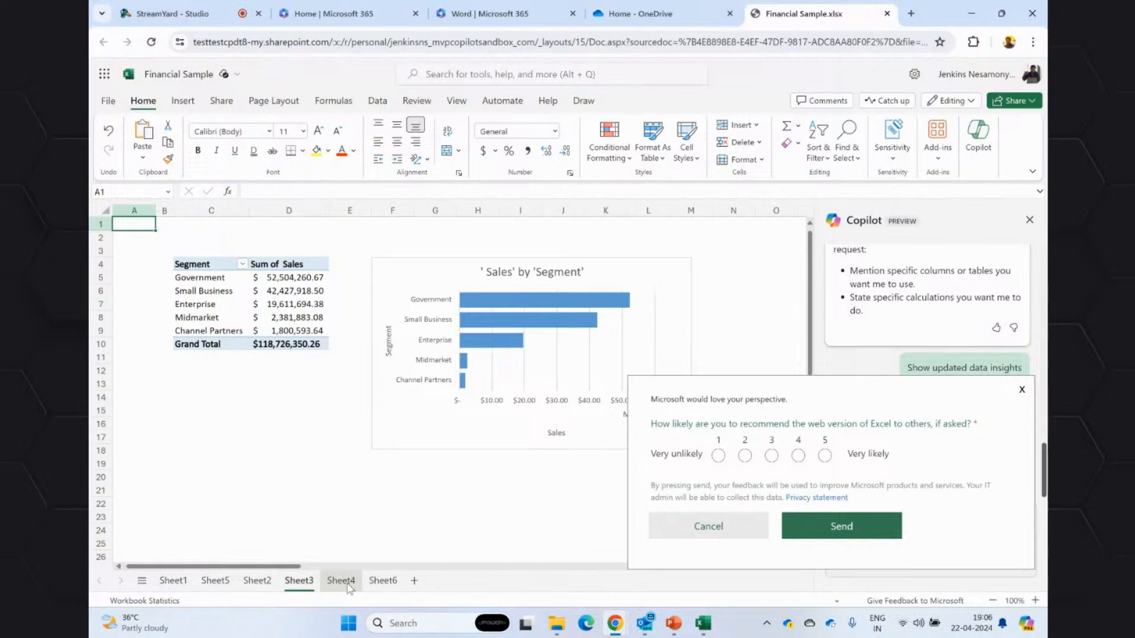
left_click(346, 583)
left_click(373, 581)
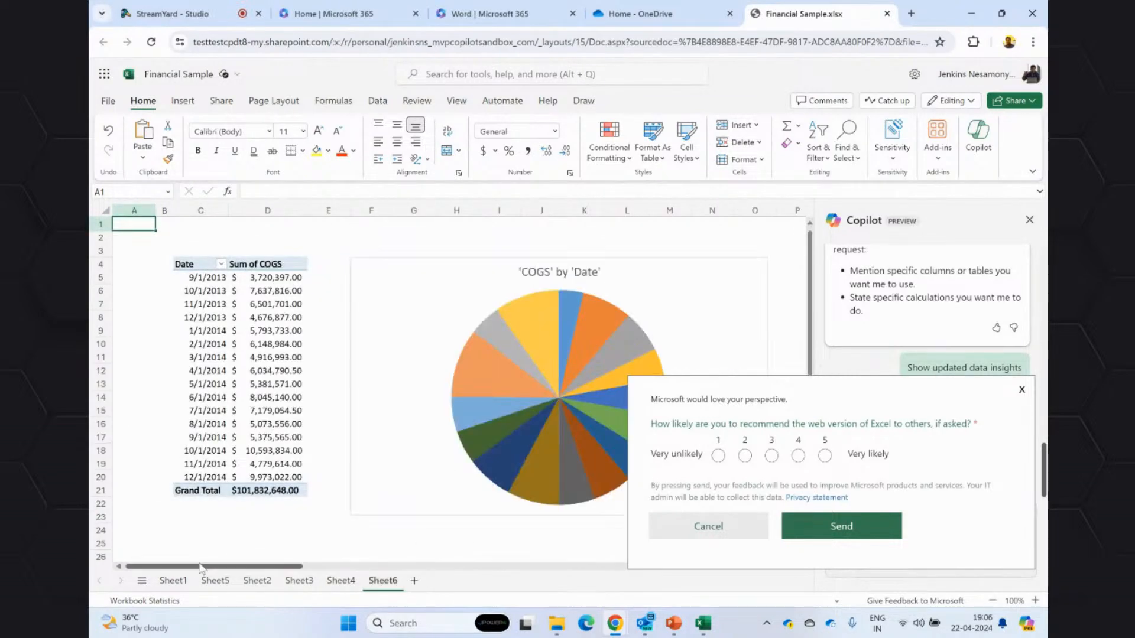
Return to Sheet1 and dismiss the feedback survey covering the Copilot pane.
left_click(173, 580)
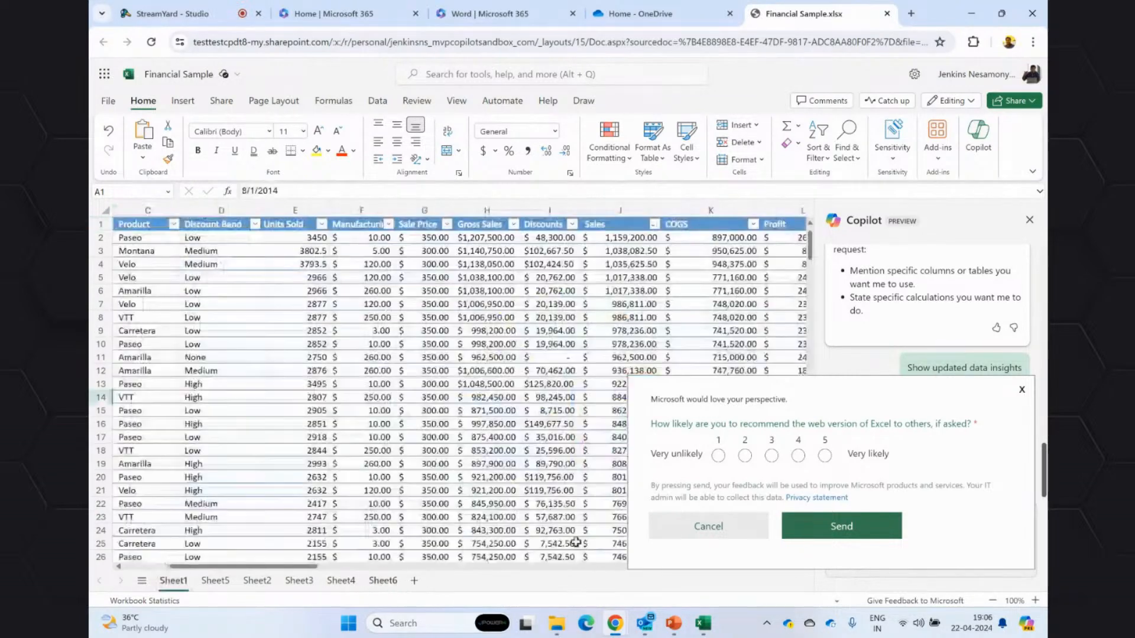
left_click(1021, 390)
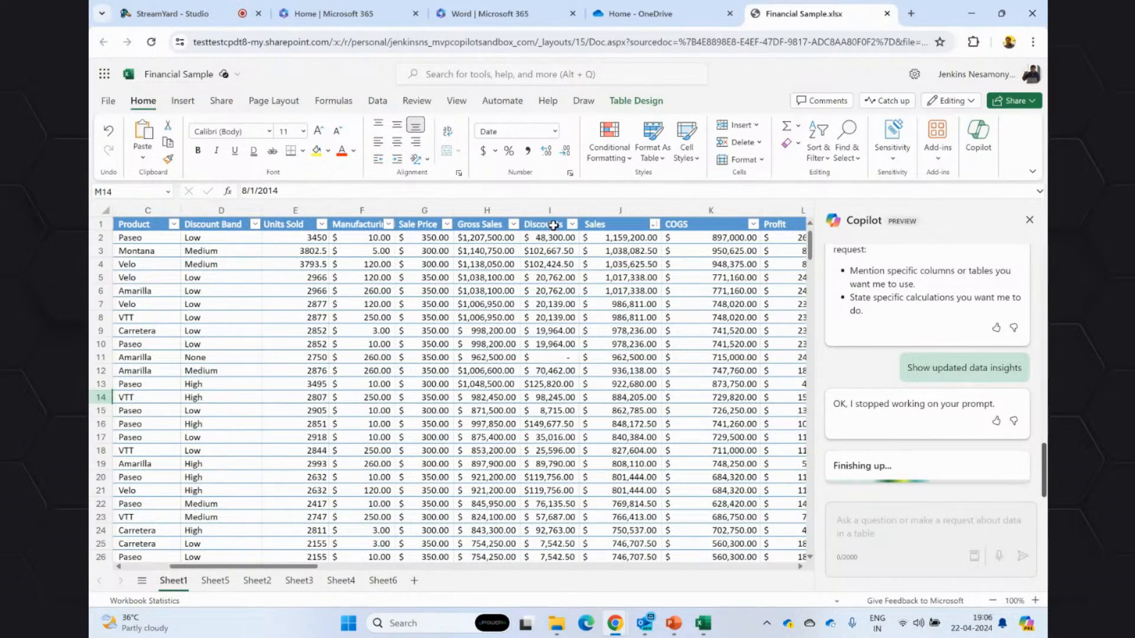
left_click(552, 227)
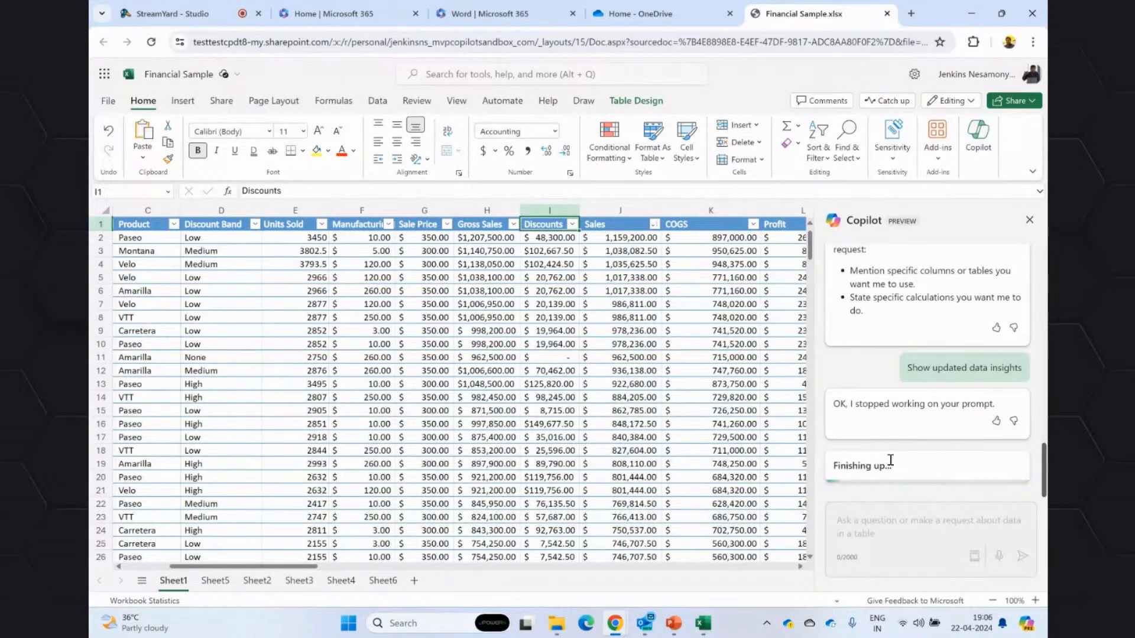
left_click(377, 101)
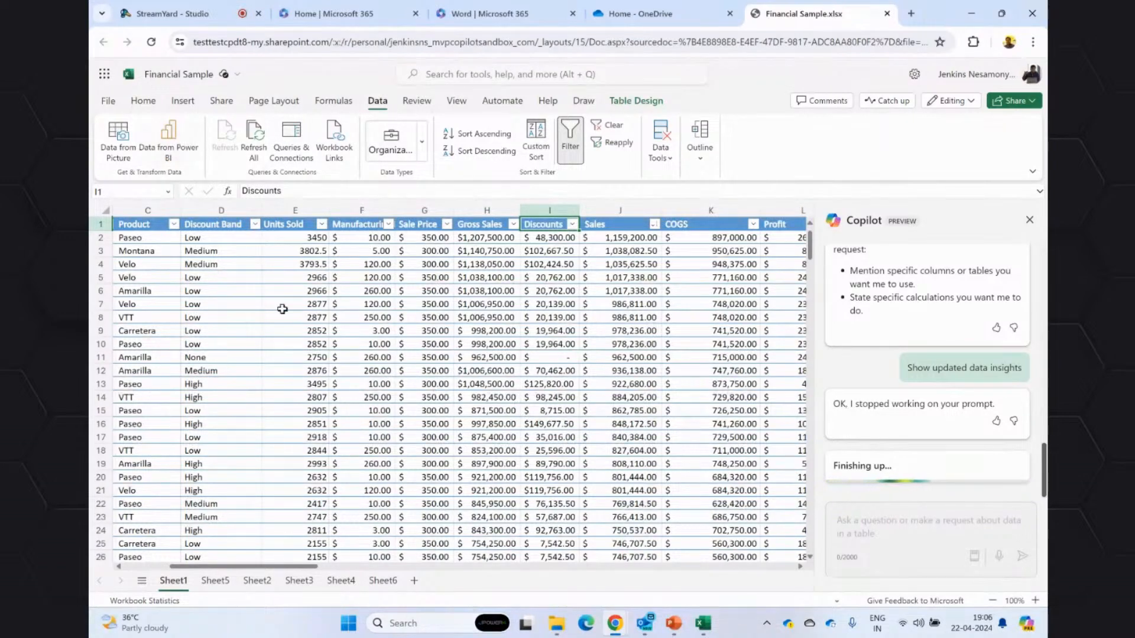
left_click(528, 226)
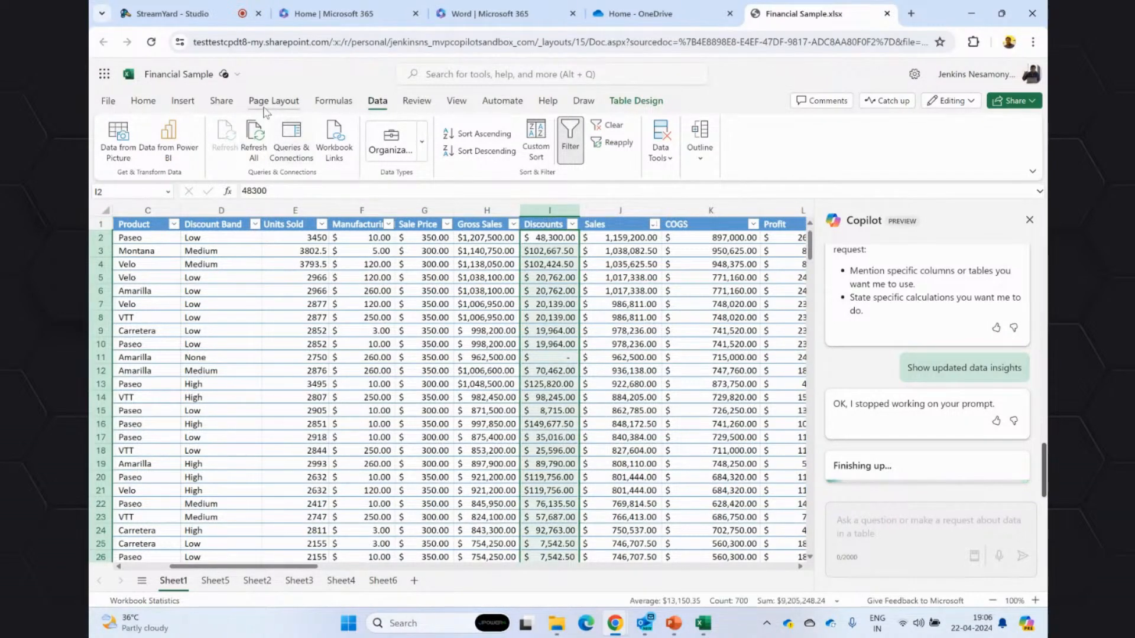
left_click(269, 101)
left_click(186, 103)
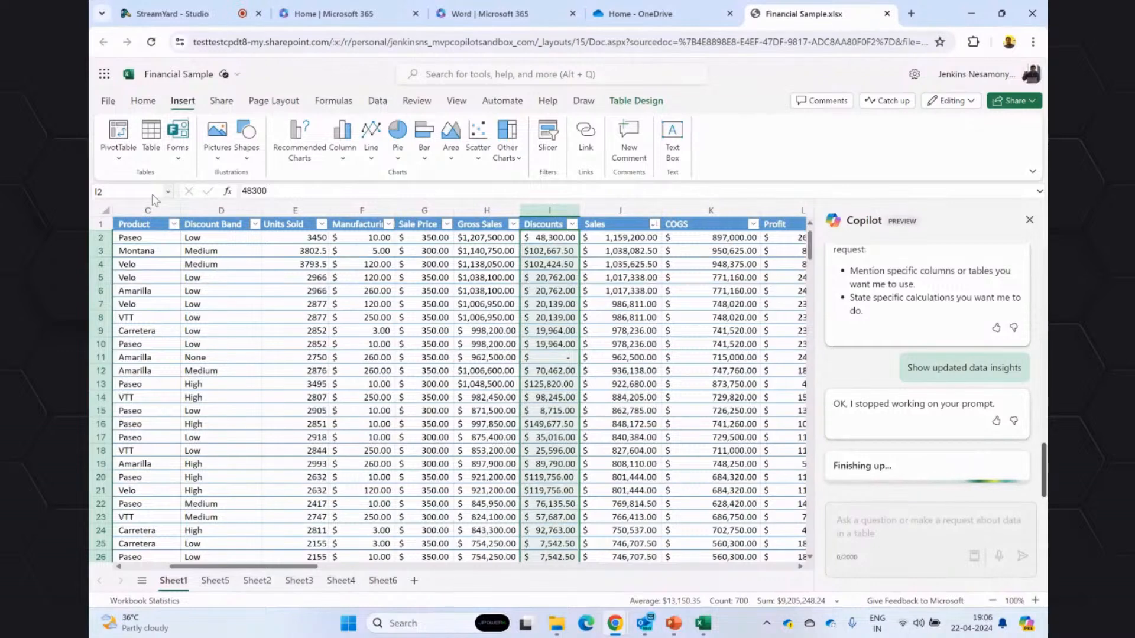
left_click(541, 224)
right_click(547, 226)
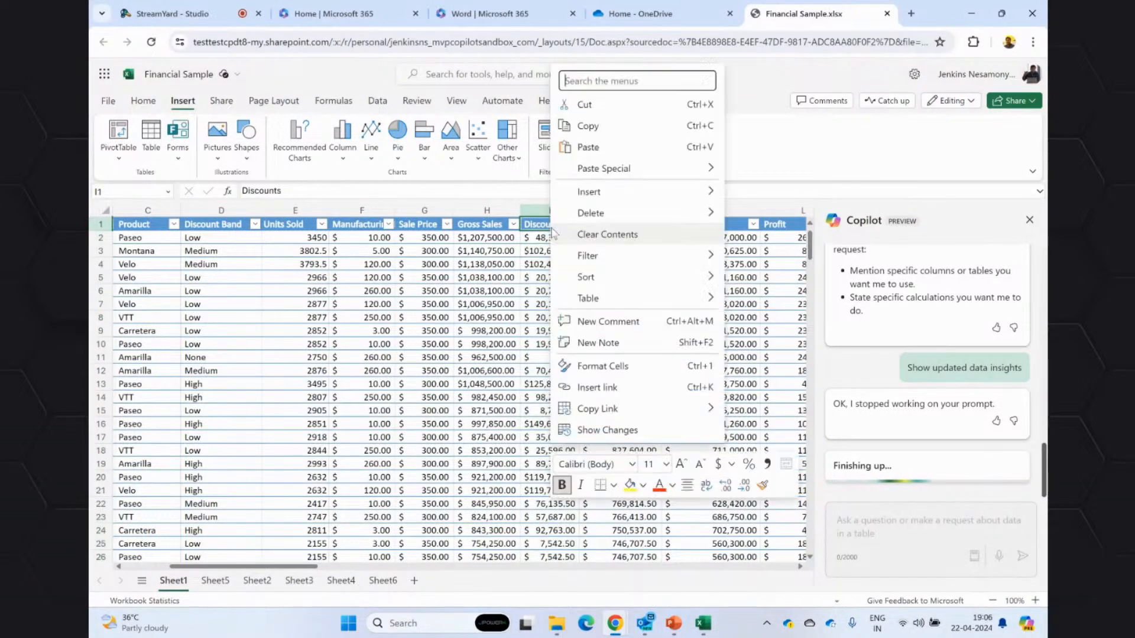
key("Escape")
right_click(539, 207)
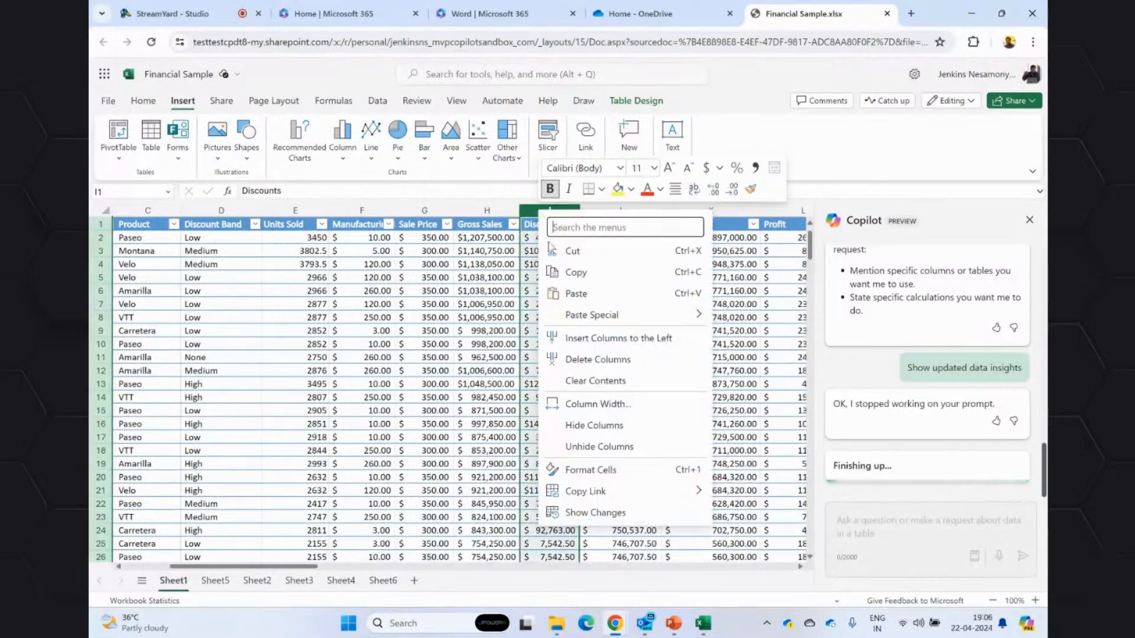
left_click(594, 470)
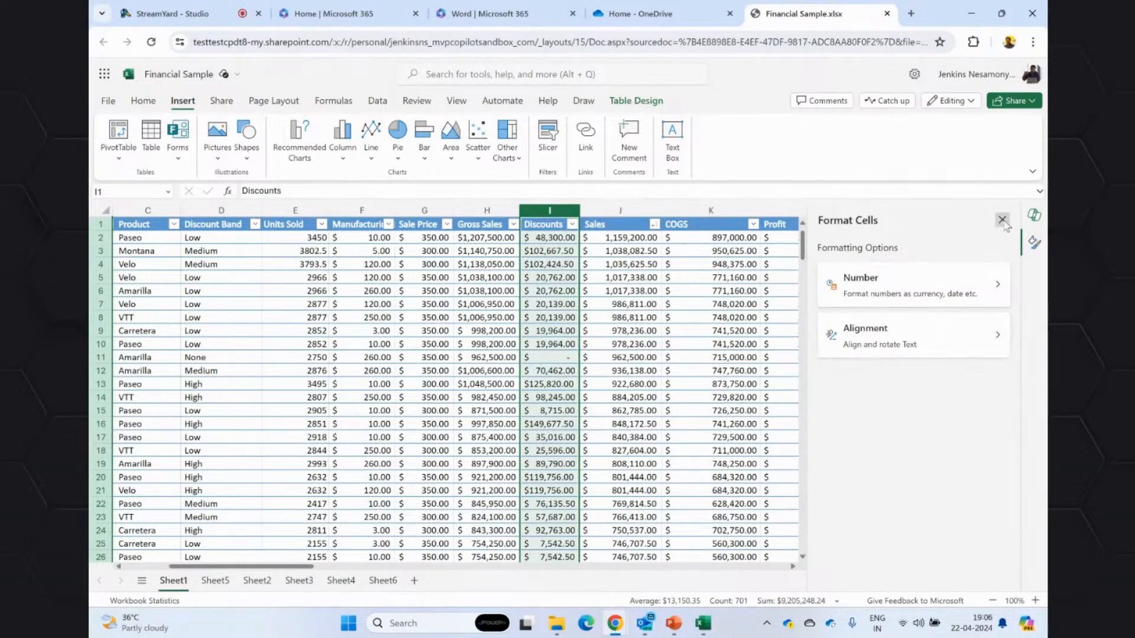
left_click(1034, 214)
right_click(551, 209)
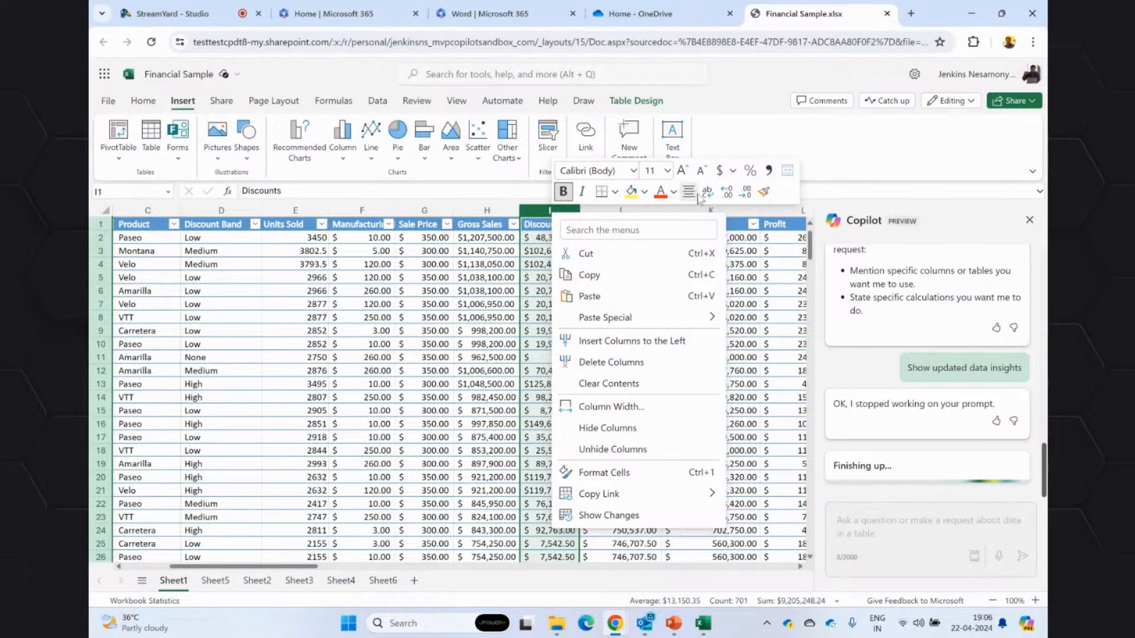
left_click(553, 250)
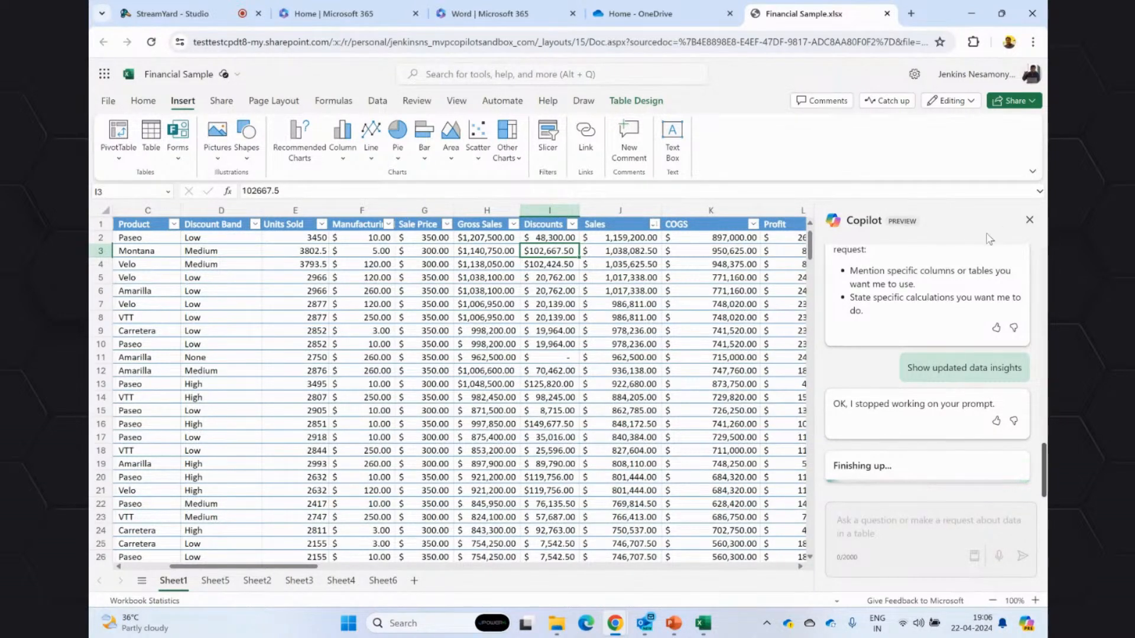
Close and reopen Copilot, request "Show a suggestion for a formula column", and review the suggested Profit Margin name and formula.
left_click(1029, 220)
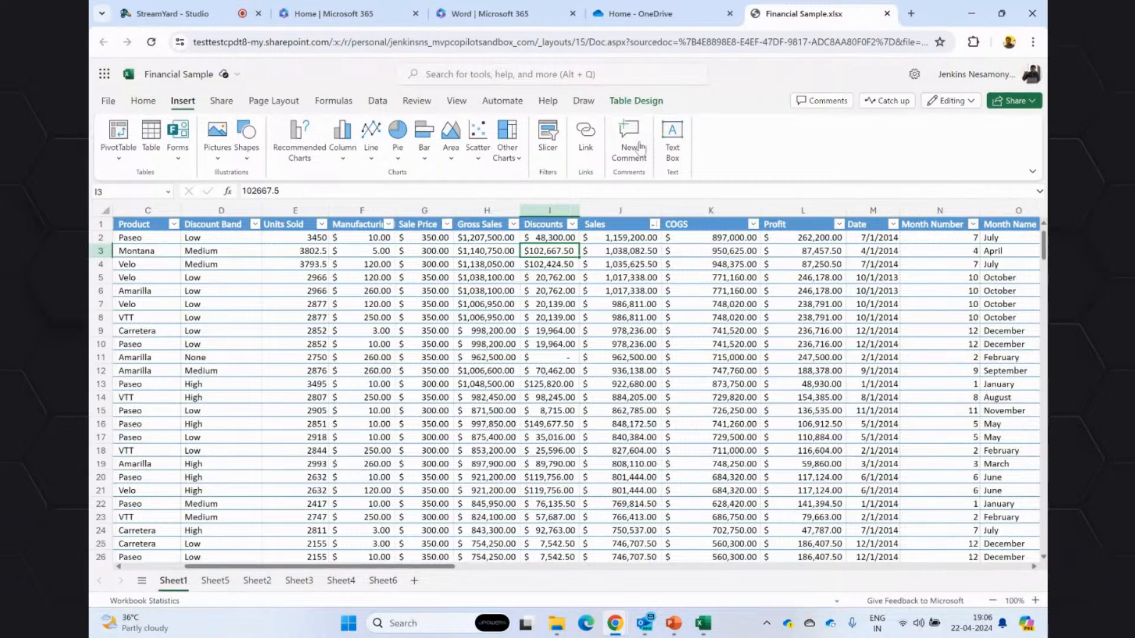
left_click(145, 101)
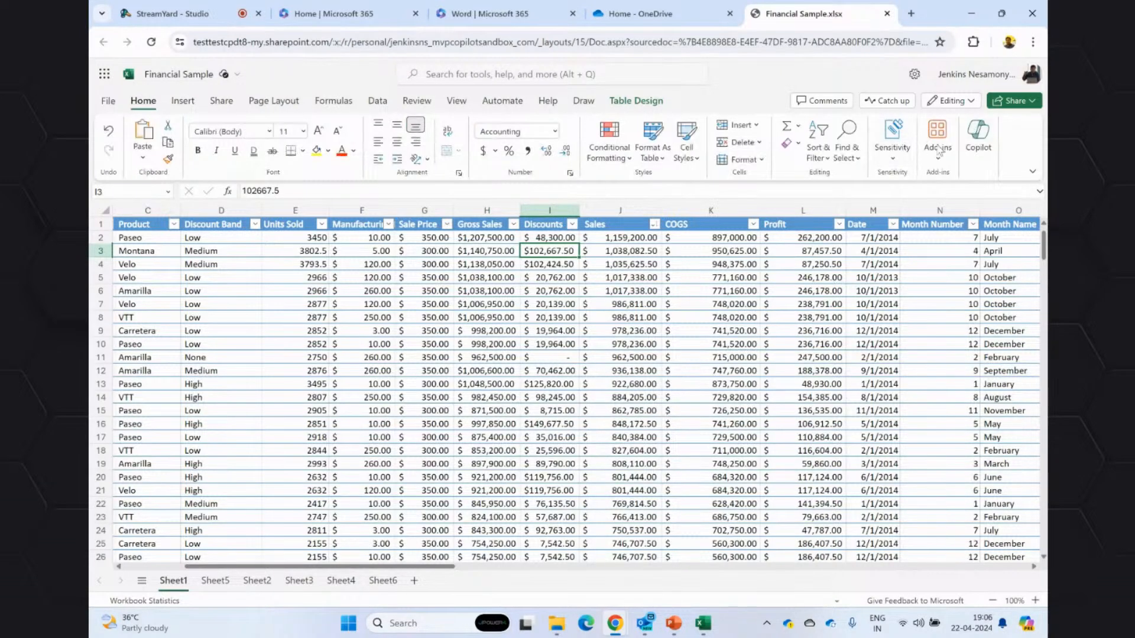
left_click(978, 137)
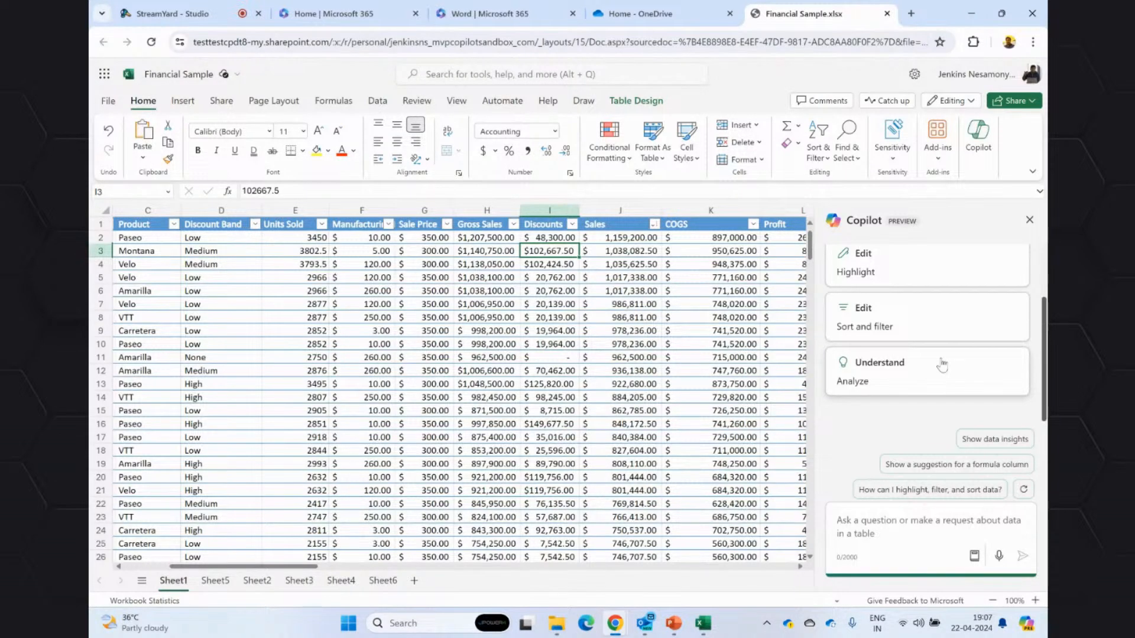
left_click(954, 465)
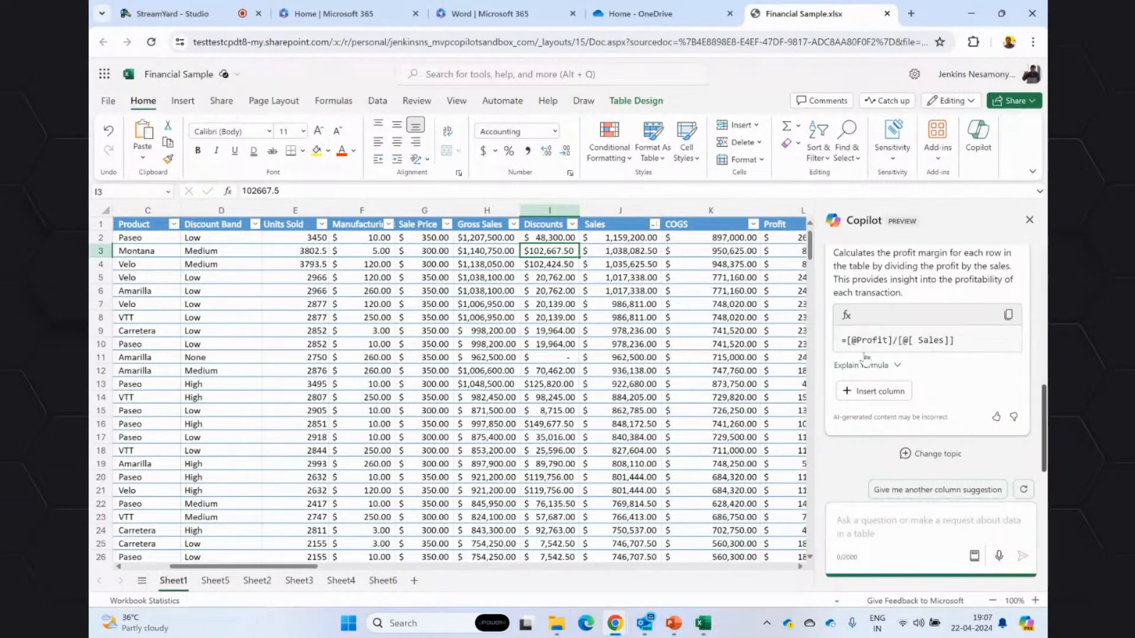
left_click_drag(975, 346, 854, 340)
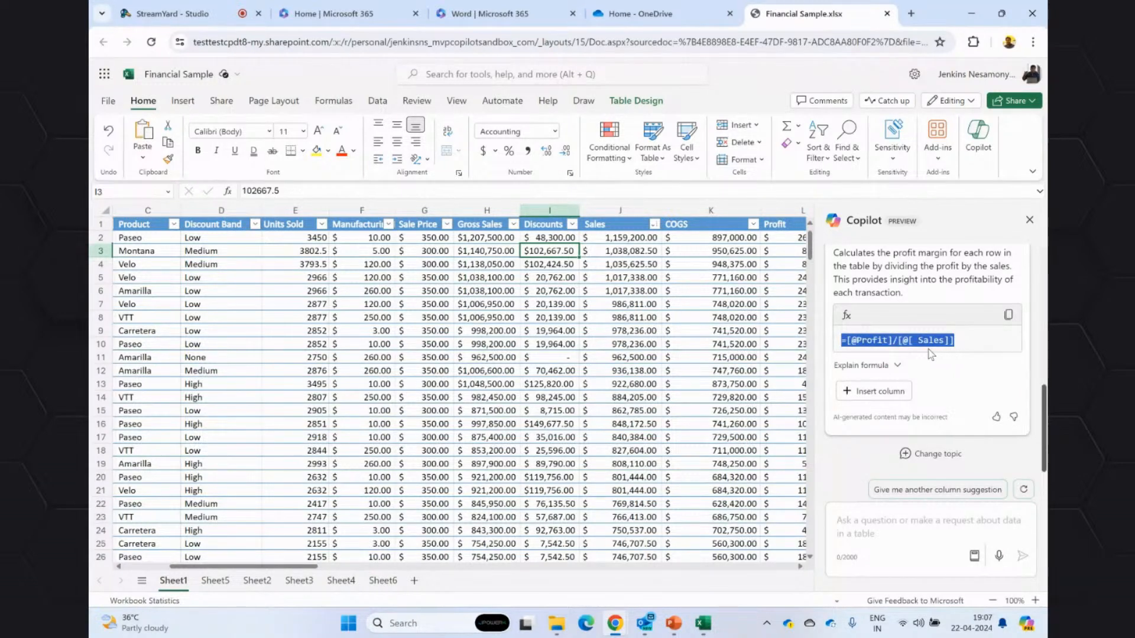
scroll(932, 353, "up", 2)
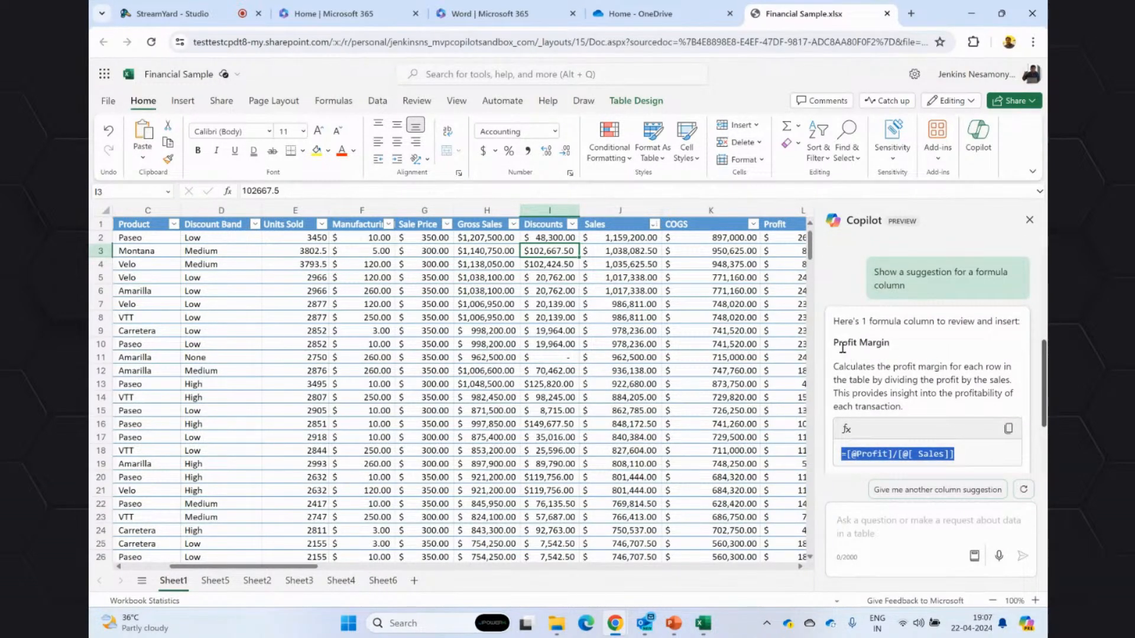
left_click_drag(834, 341, 890, 343)
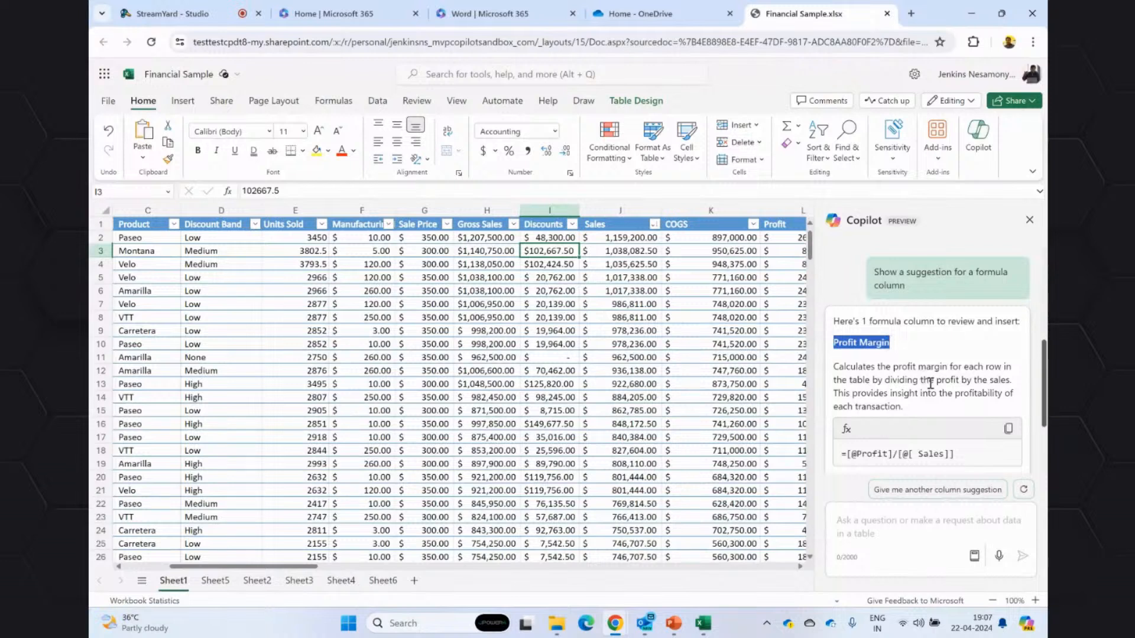
Send Copilot the prompt "add a Profit Margin column from profit and sales".
left_click(907, 526)
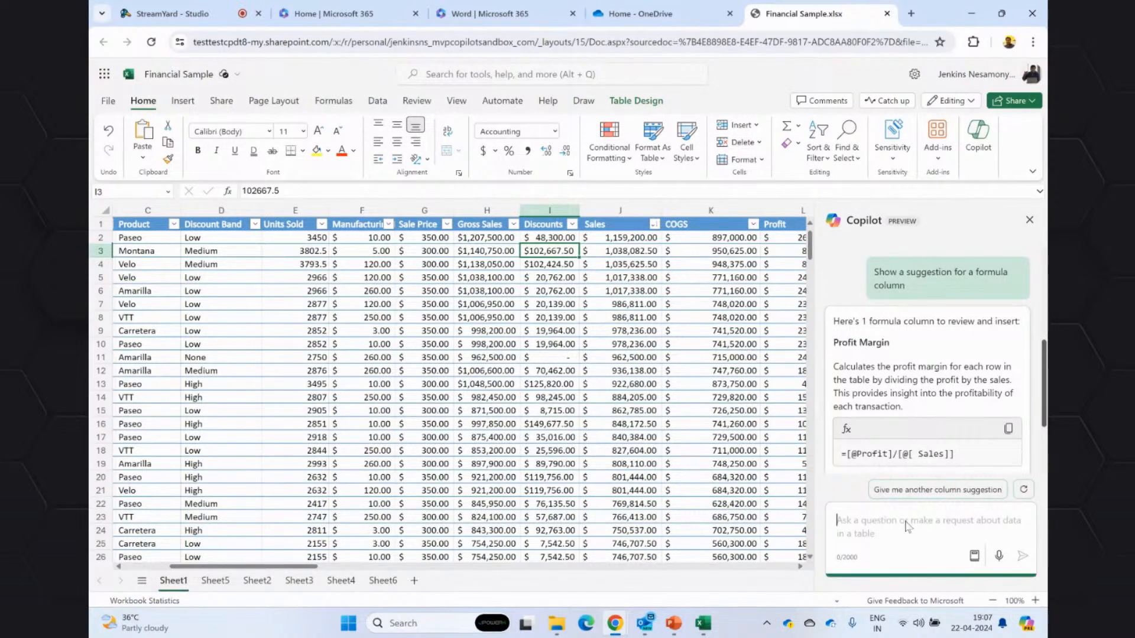
type("add a ")
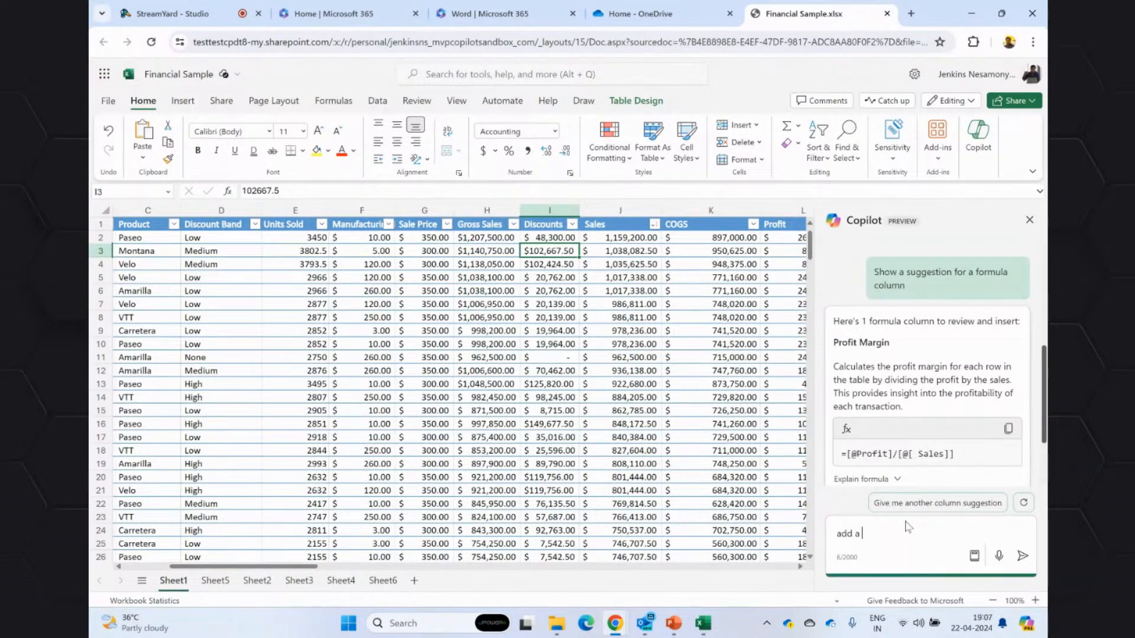
type("Profit Margin colu")
type("mn from profit and sales")
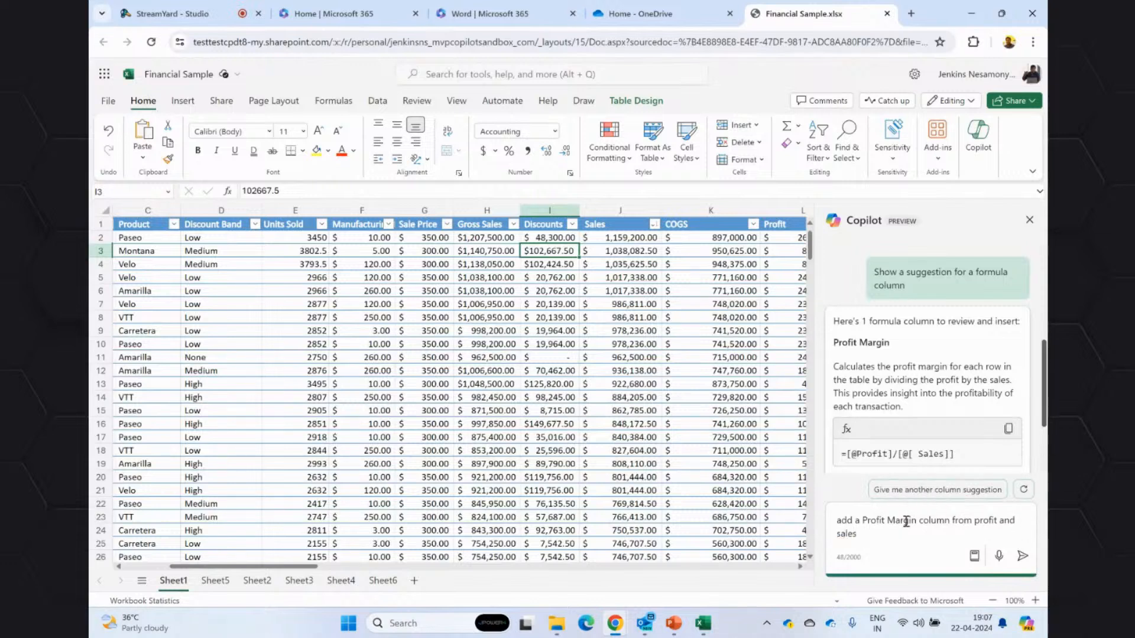
key("Return")
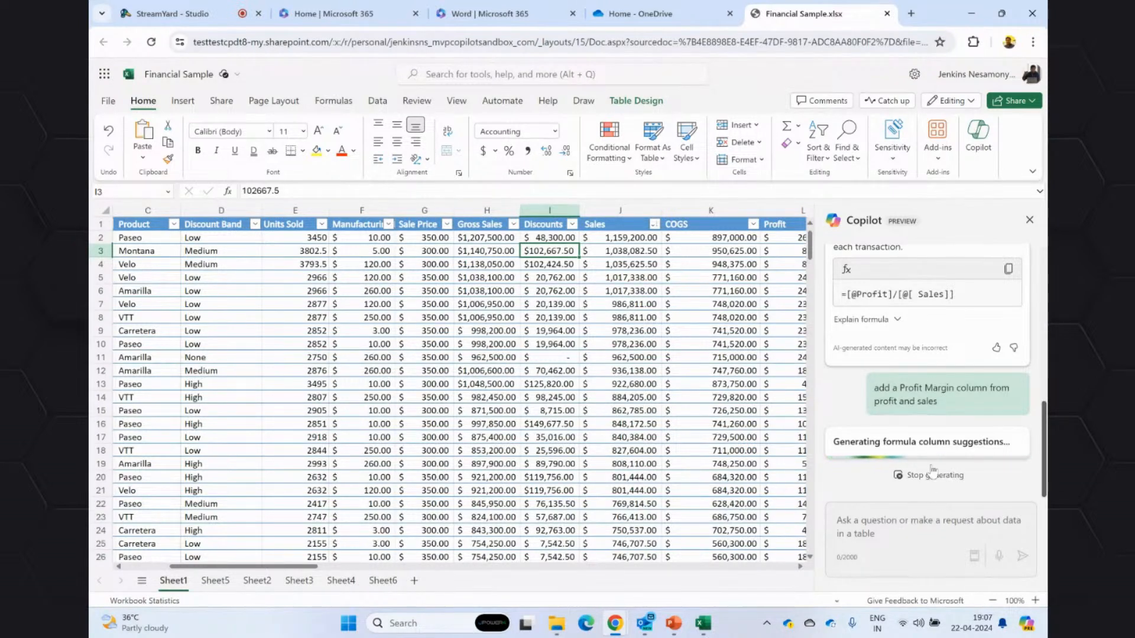
Read the explanation of the earlier Profit Margin formula and insert the newly suggested Profit Margin column into the table.
left_click(898, 320)
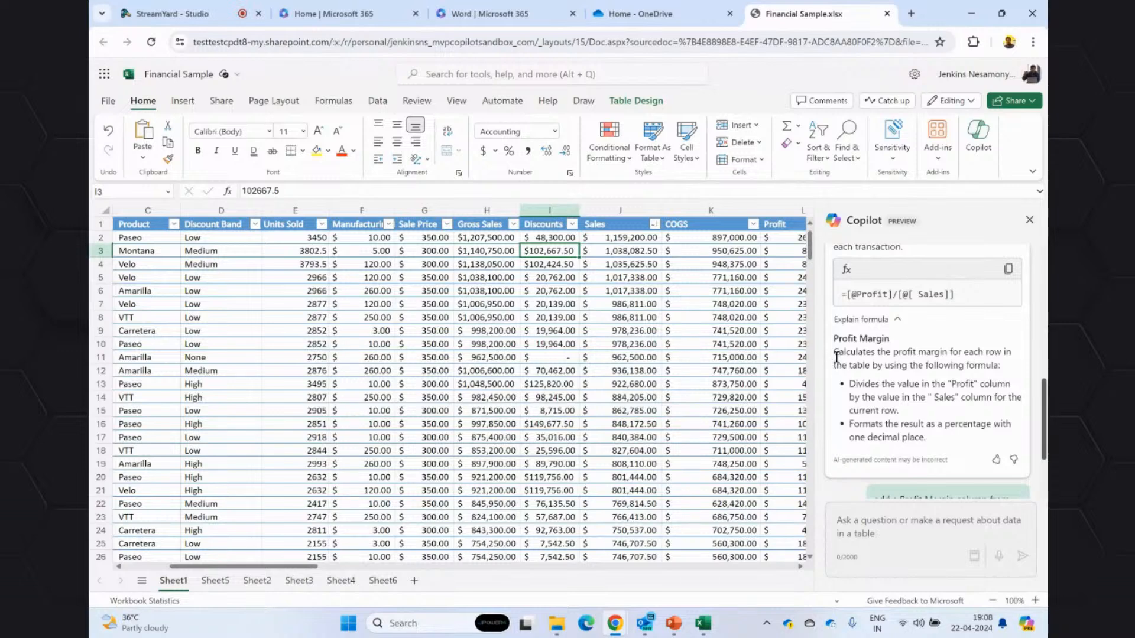
left_click_drag(835, 342, 926, 449)
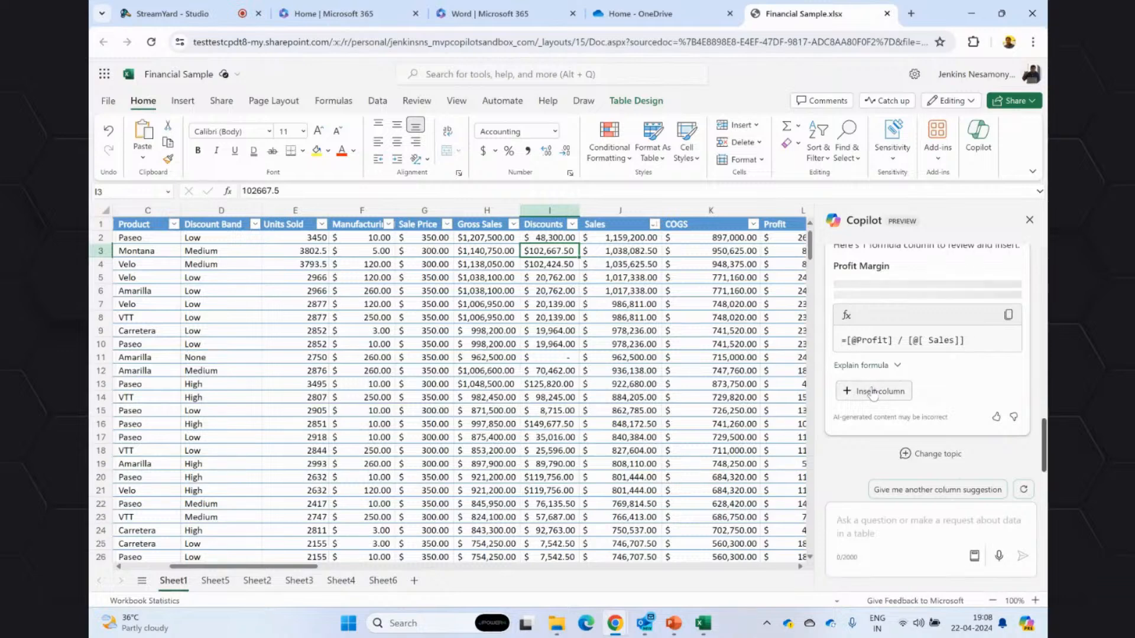
left_click(873, 391)
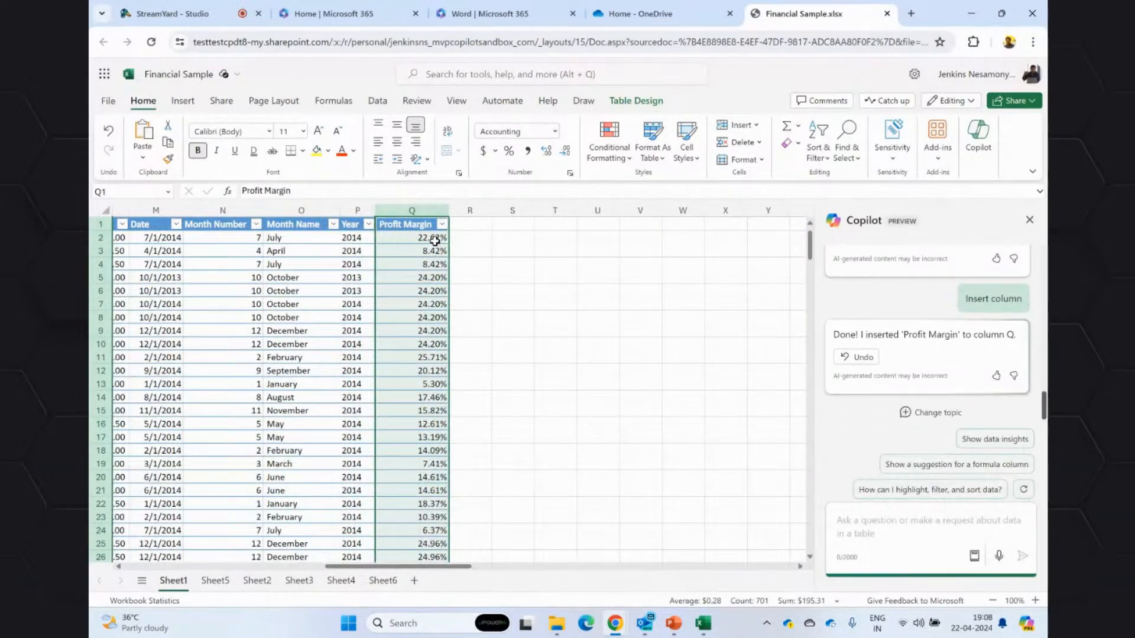
Examine the percentages in the inserted Profit Margin column.
left_click_drag(435, 242, 437, 504)
left_click(523, 490)
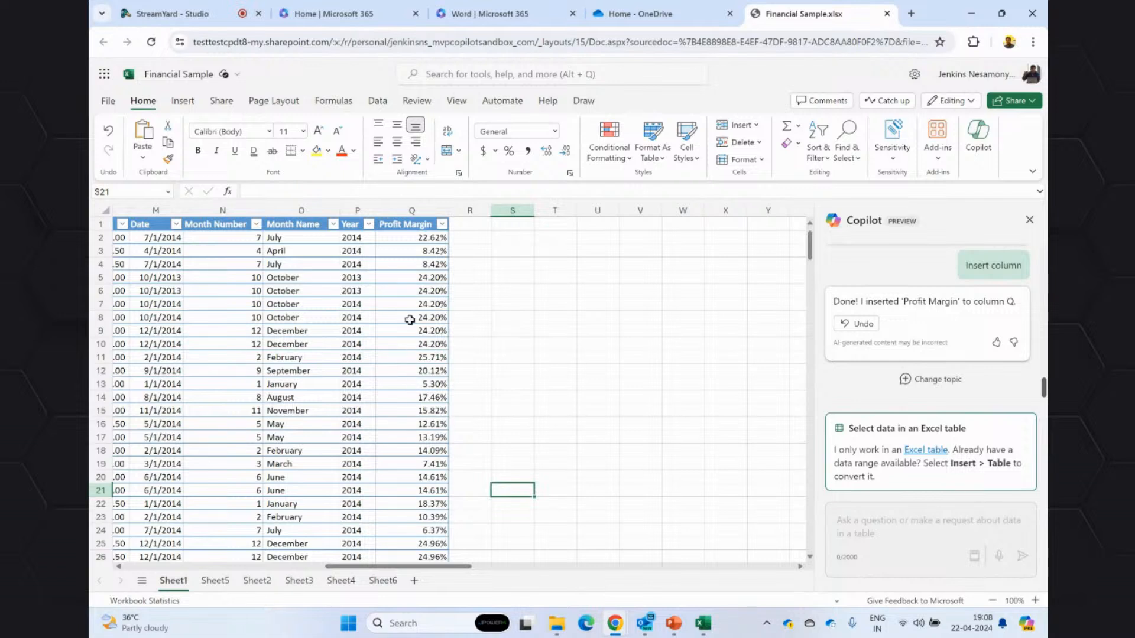
left_click(381, 229)
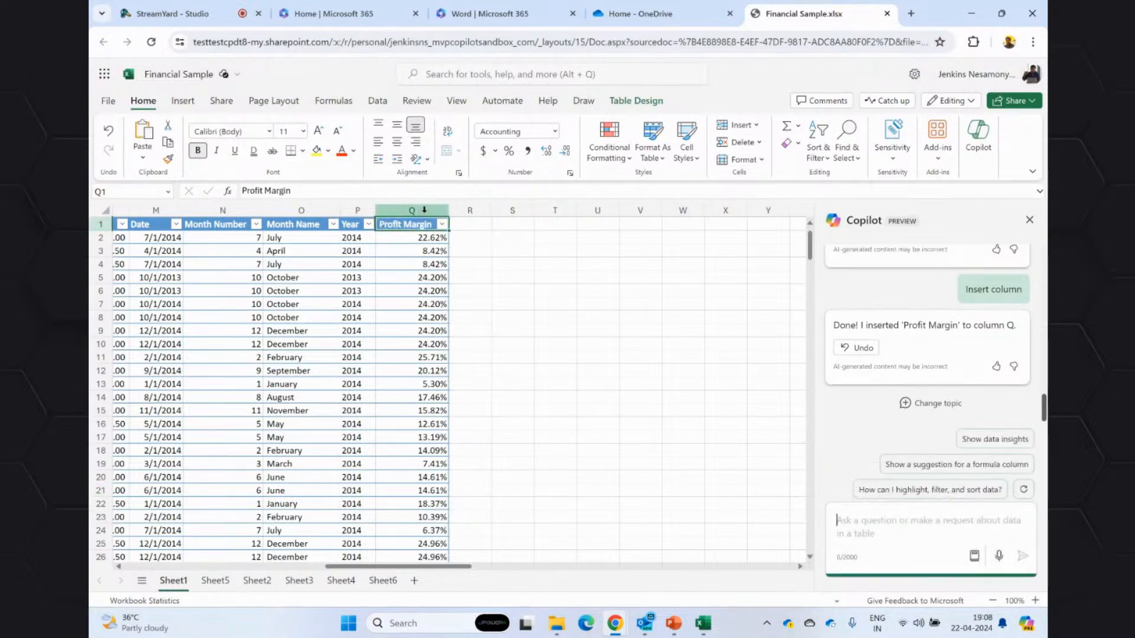
left_click(424, 210)
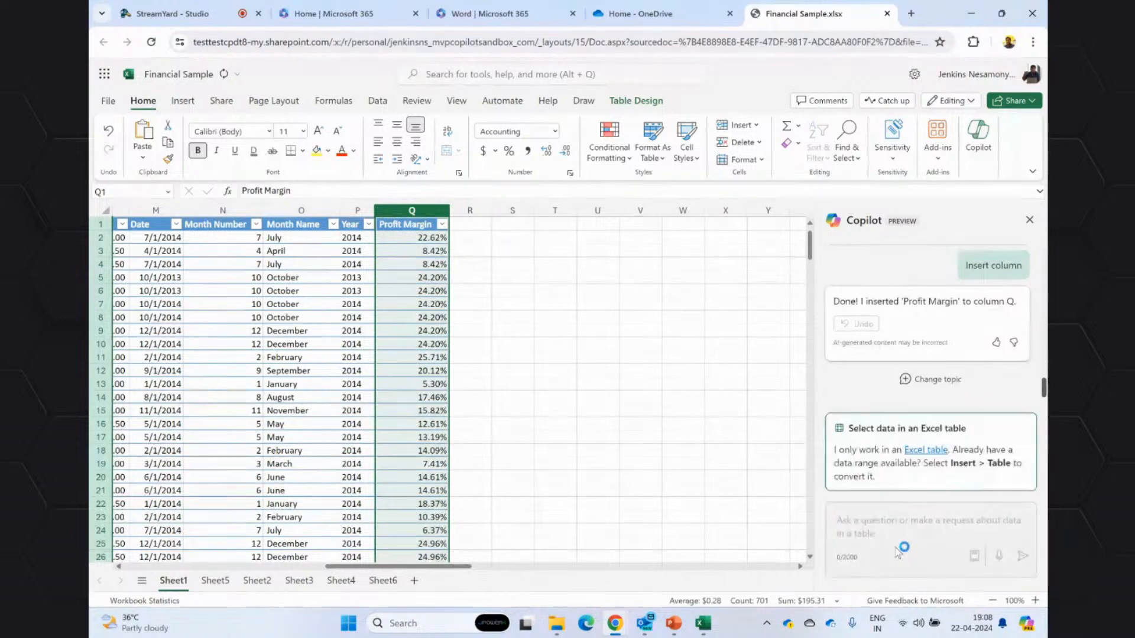
left_click(565, 385)
Select the Profit Margin data and send Copilot the prompt "highlight the Profit margin with green background".
left_click(399, 216)
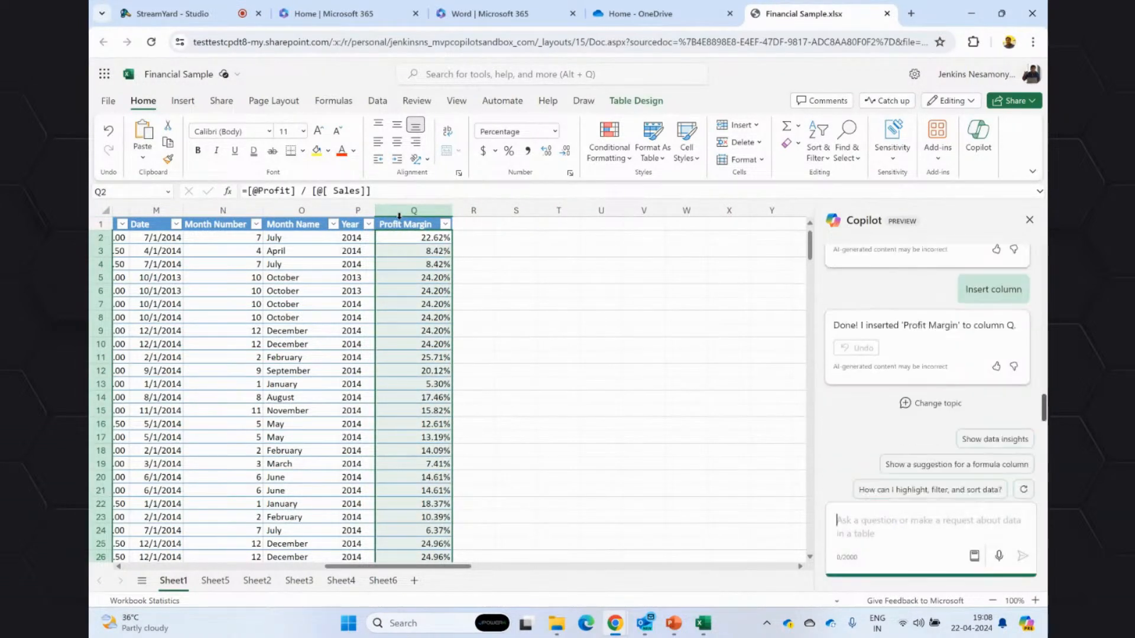
left_click(909, 529)
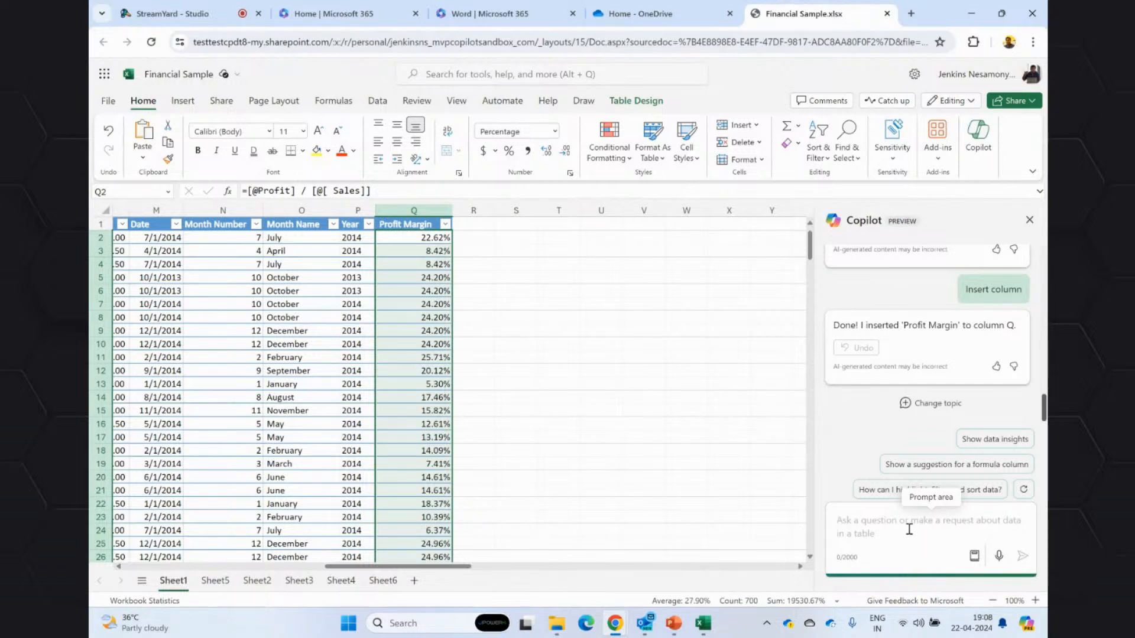
type("highlig")
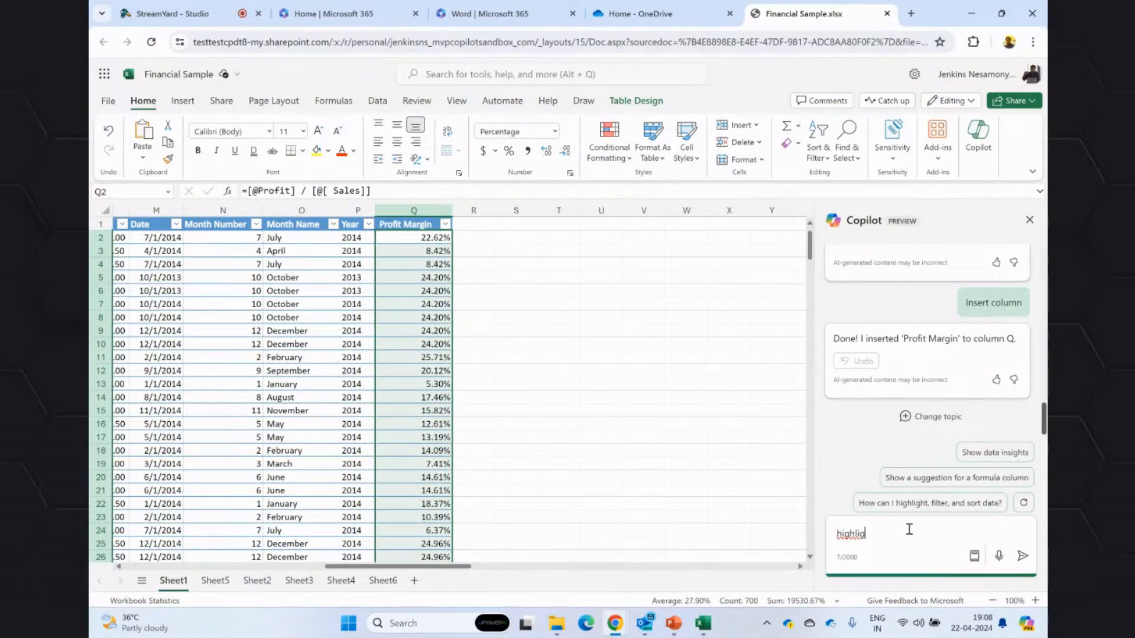
type("ht")
type("the Profit margu")
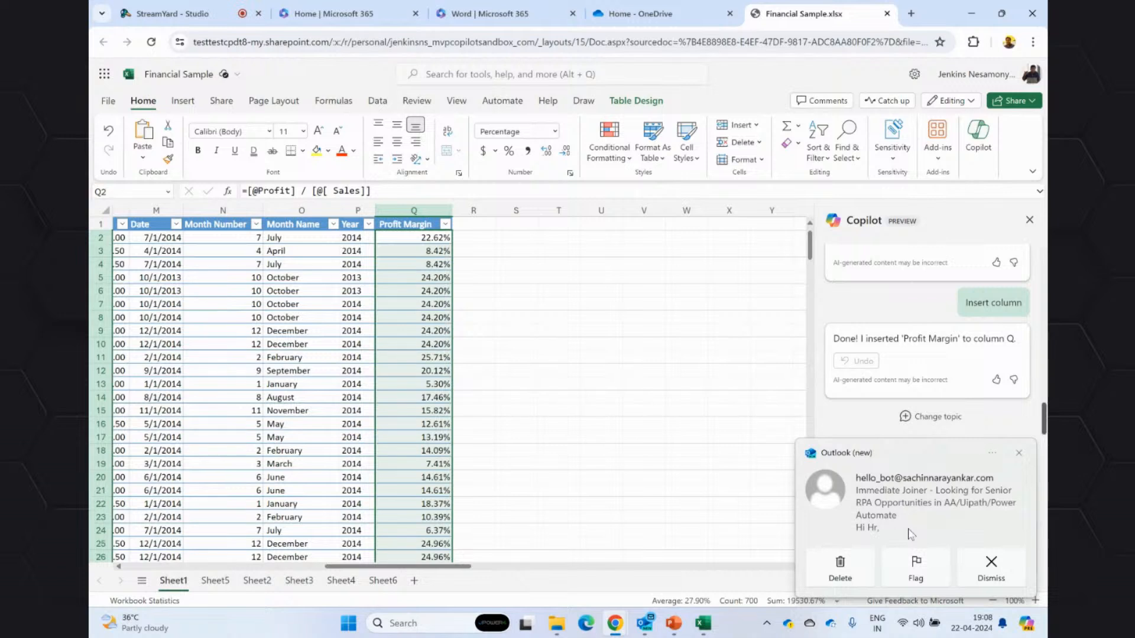
left_click(1018, 455)
left_click(1012, 536)
type("kg")
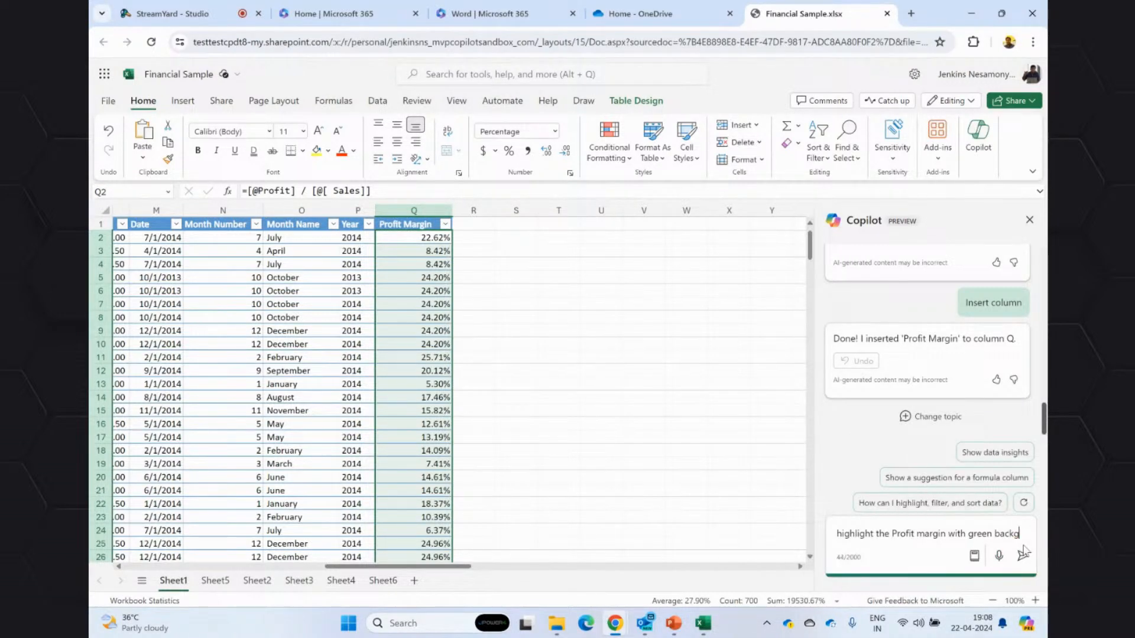
type("round")
left_click(1023, 554)
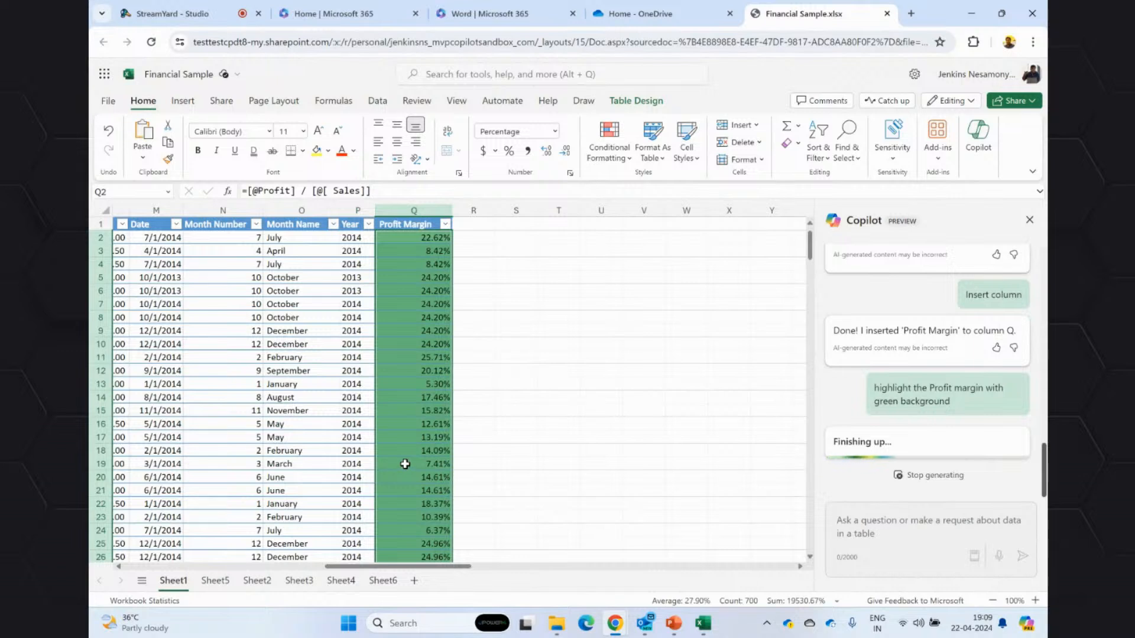
left_click(402, 464)
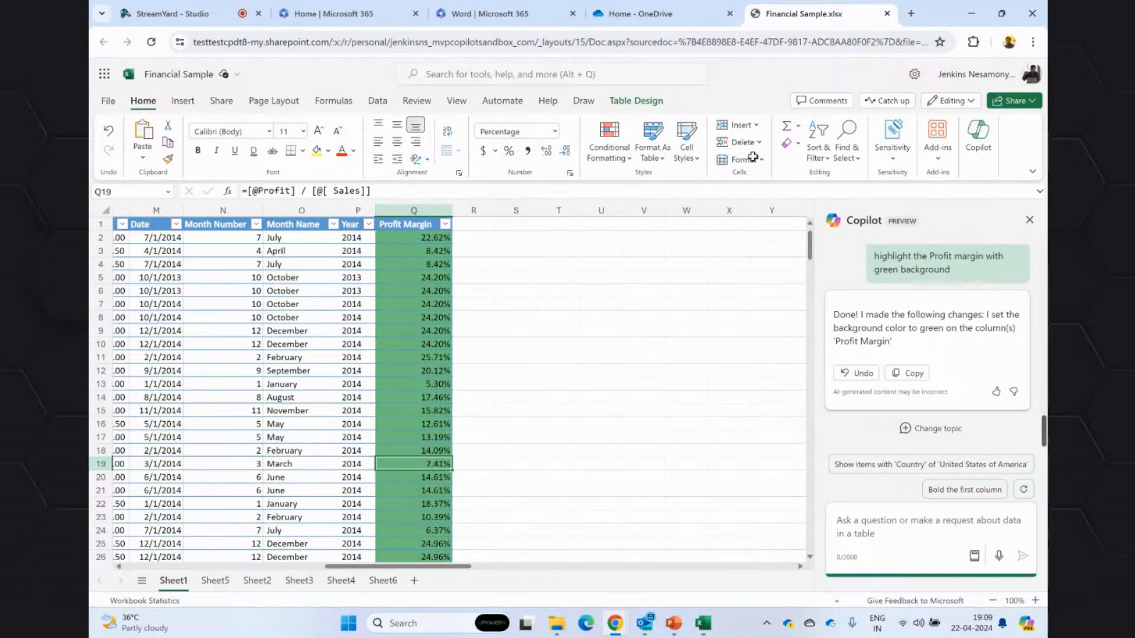
Close the Financial Sample workbook, switch to PowerPoint and present the Copilot in Microsoft Excel and Copilot in Microsoft Outlook slides.
left_click(887, 13)
mouse_move(645, 623)
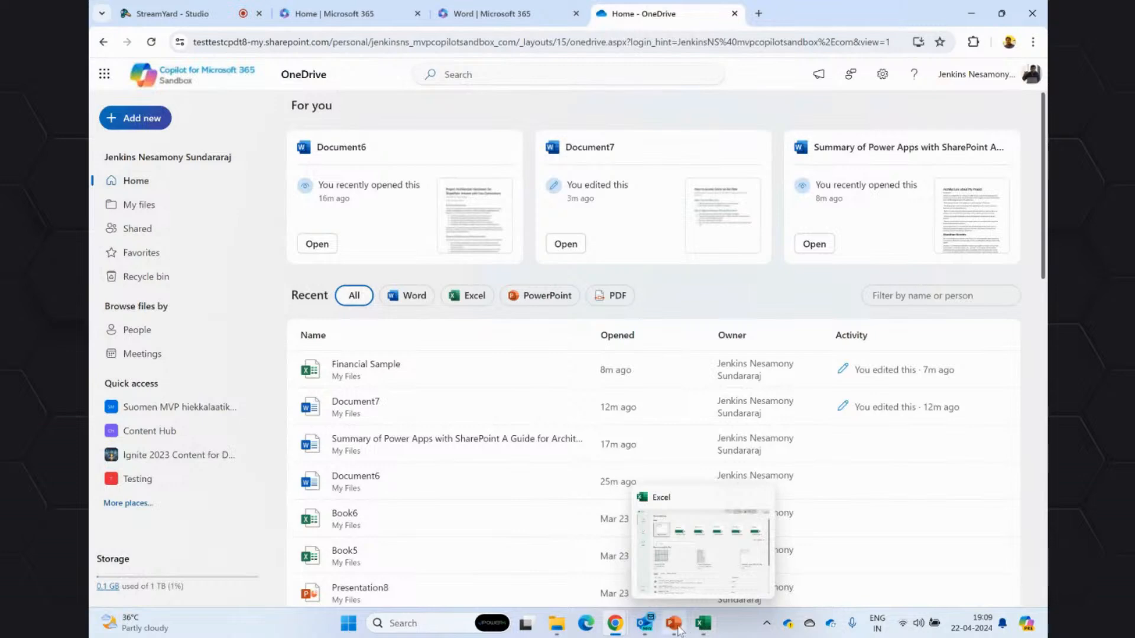
left_click(672, 628)
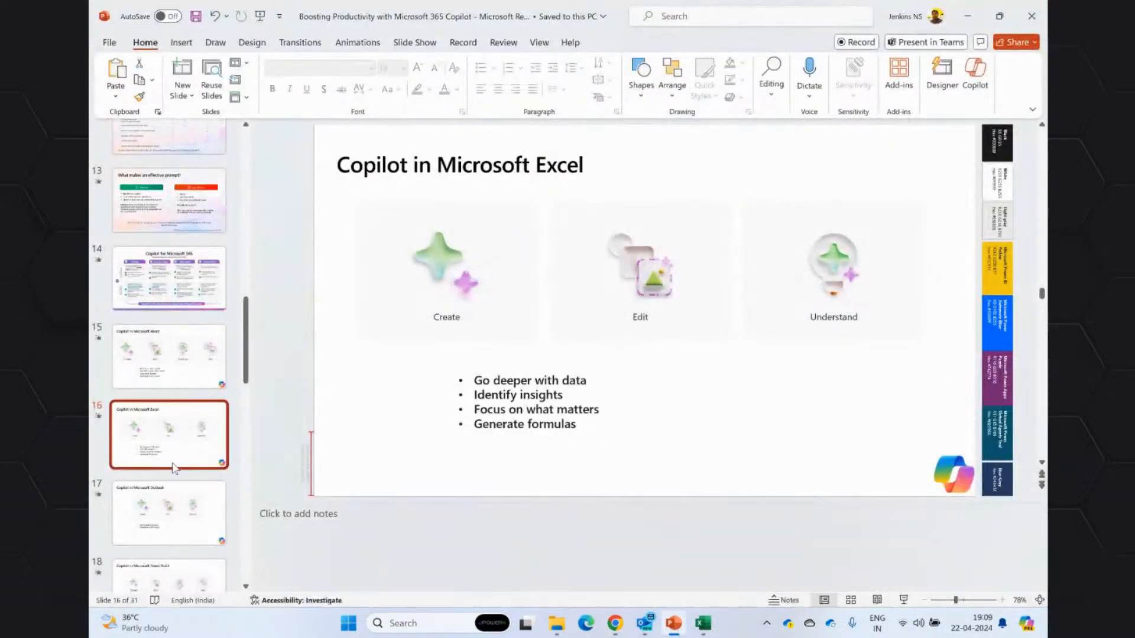
left_click(904, 600)
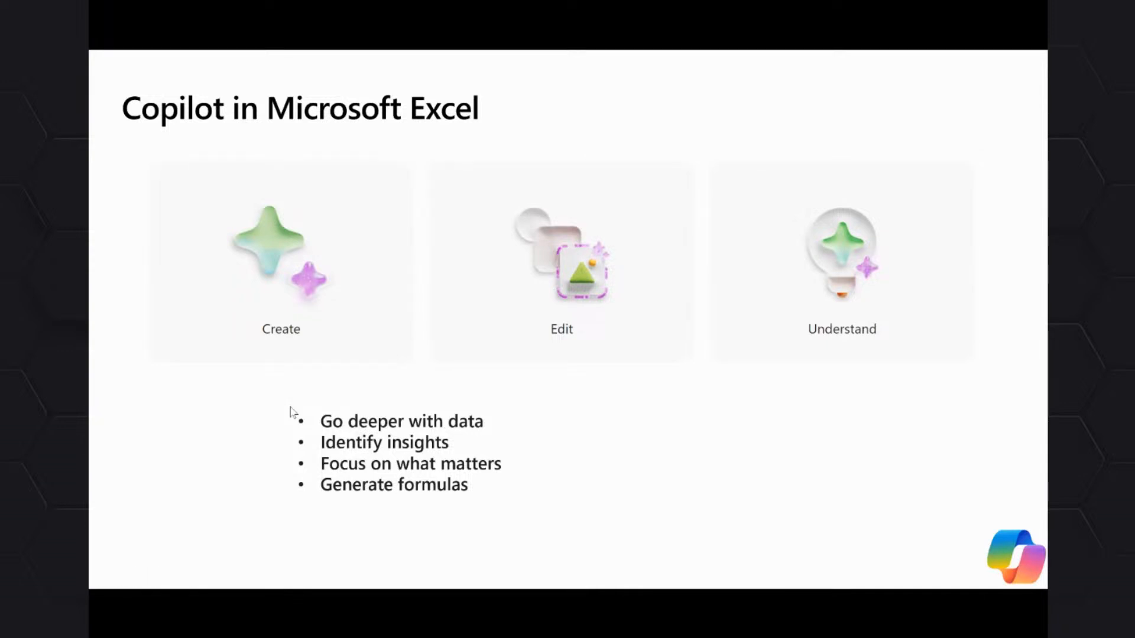
key("Right")
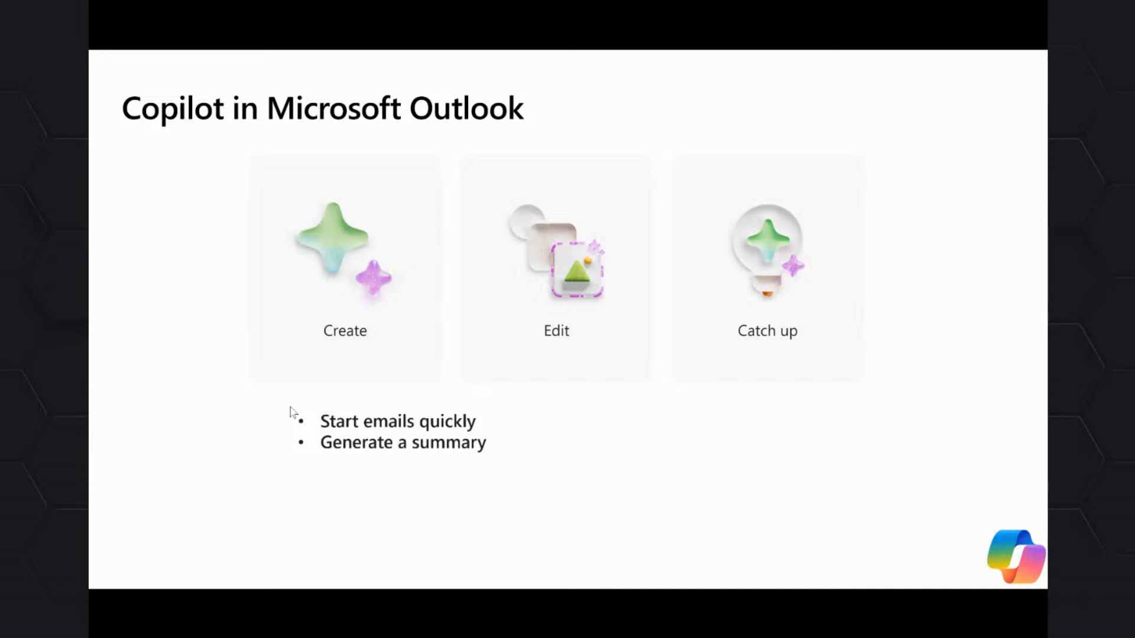
key("Escape")
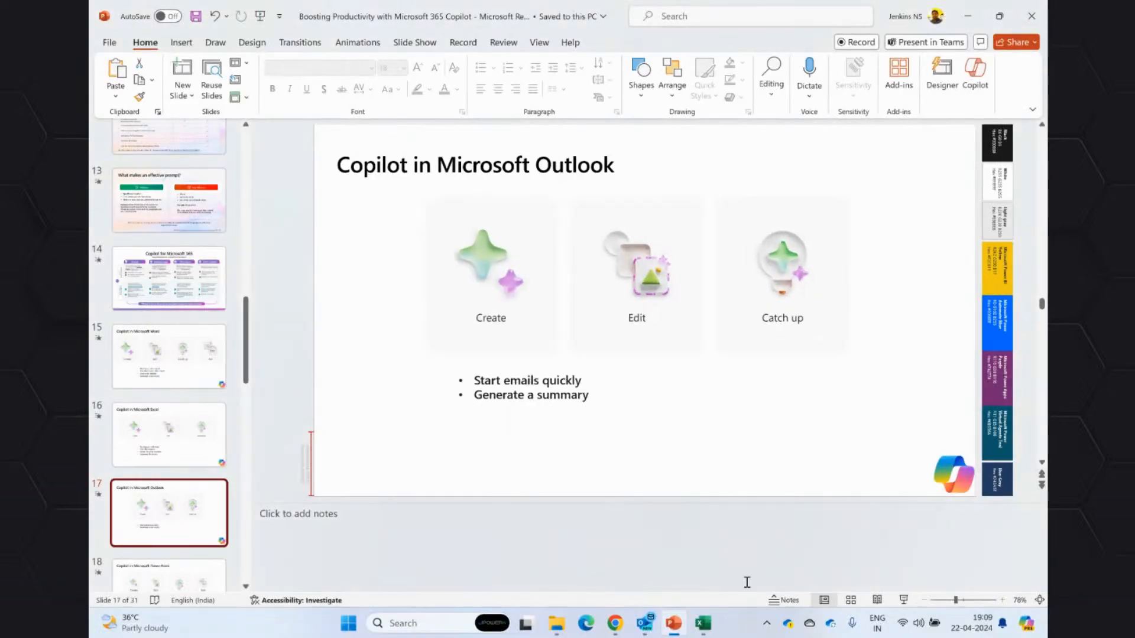
Switch to the browser and open Outlook on the web from the Microsoft 365 Word page.
left_click(646, 626)
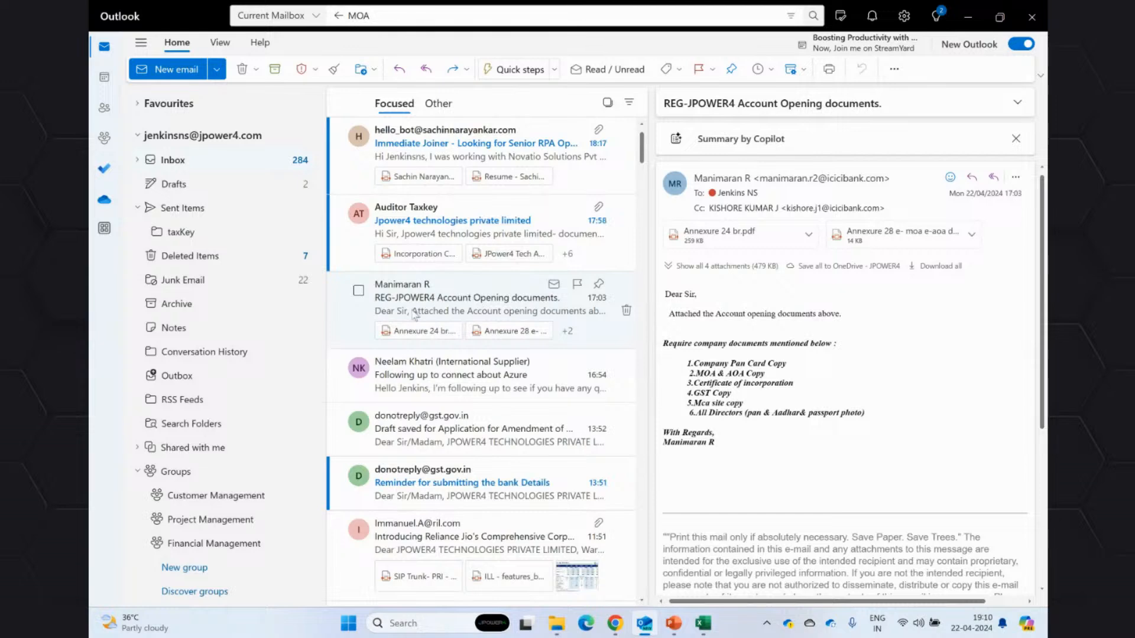
left_click(1037, 20)
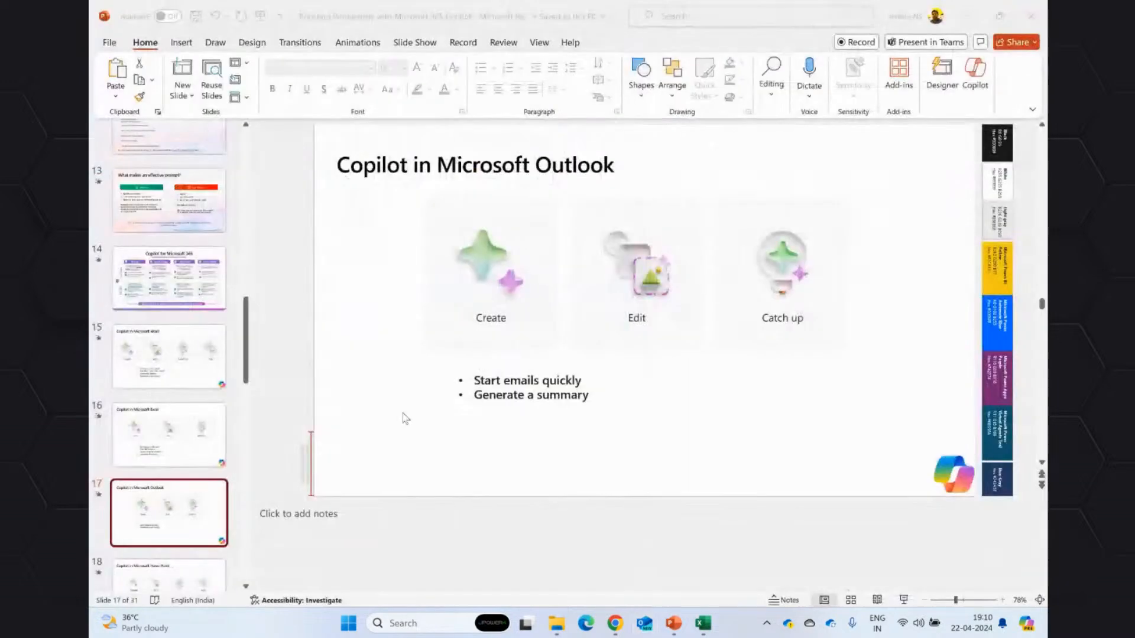
left_click(582, 549)
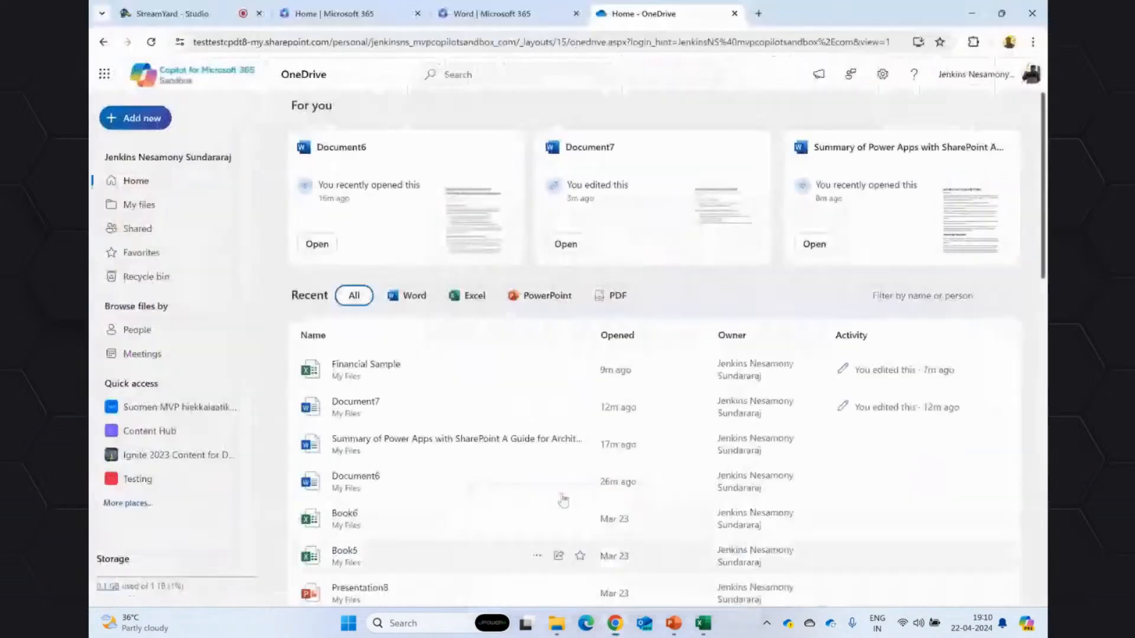
left_click(492, 13)
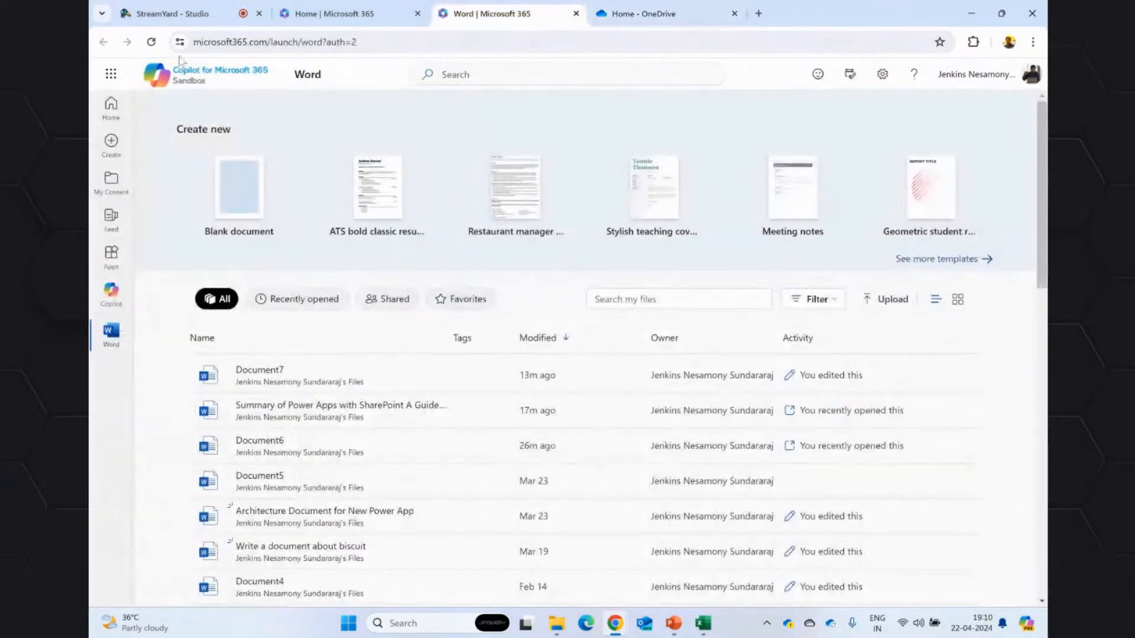
left_click(111, 73)
left_click(195, 161)
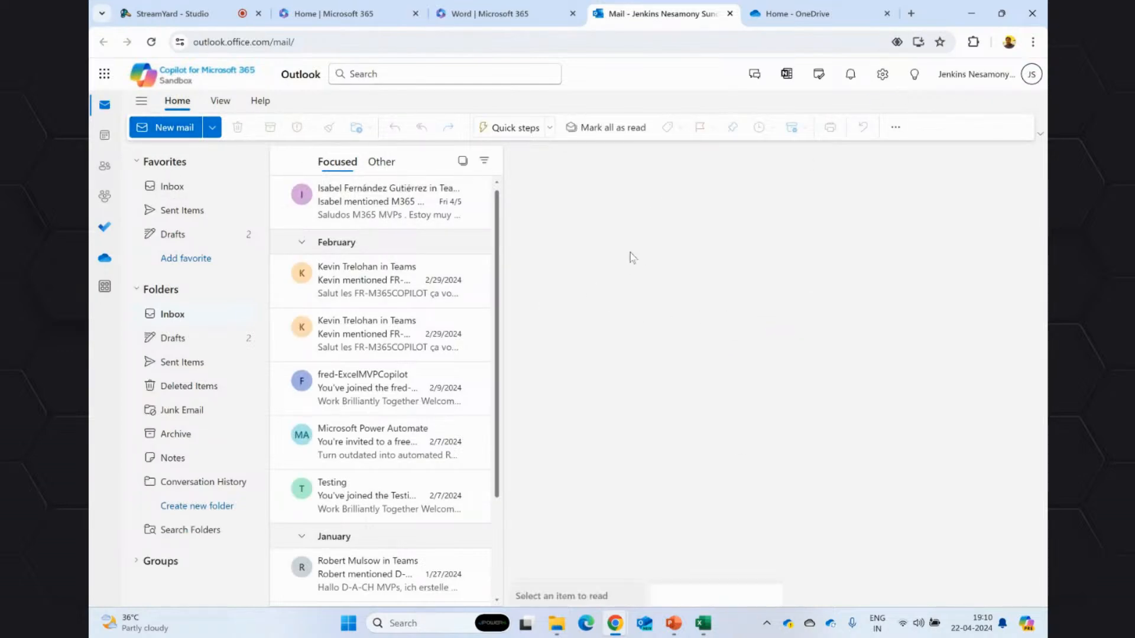
Start a new email with the subject "Test email" and open the draft in its own window.
key("n")
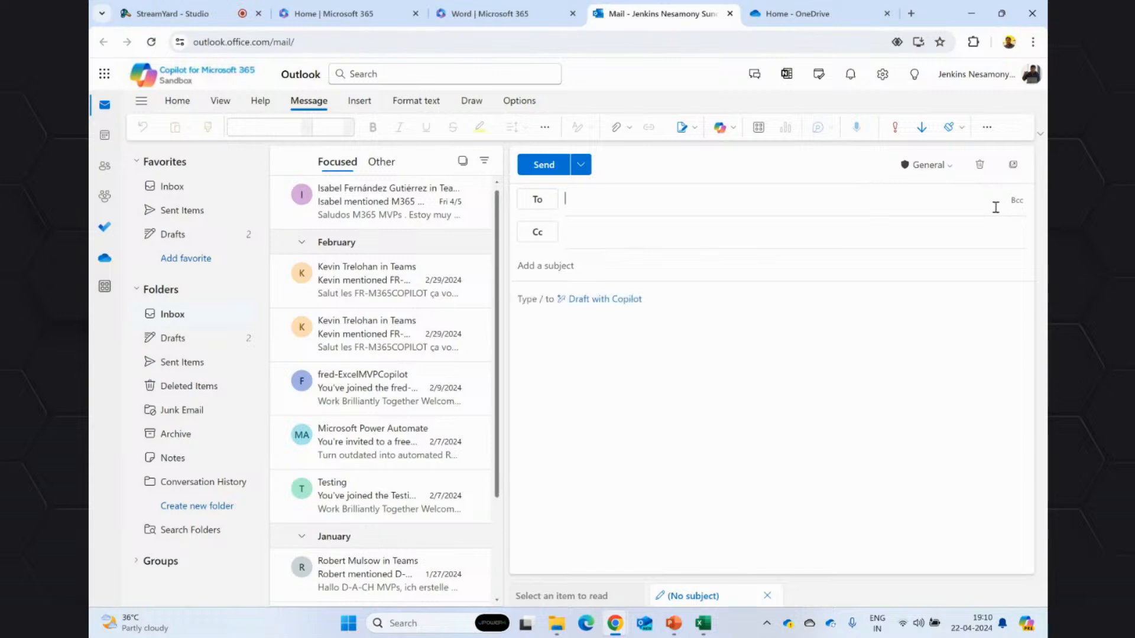
left_click(707, 323)
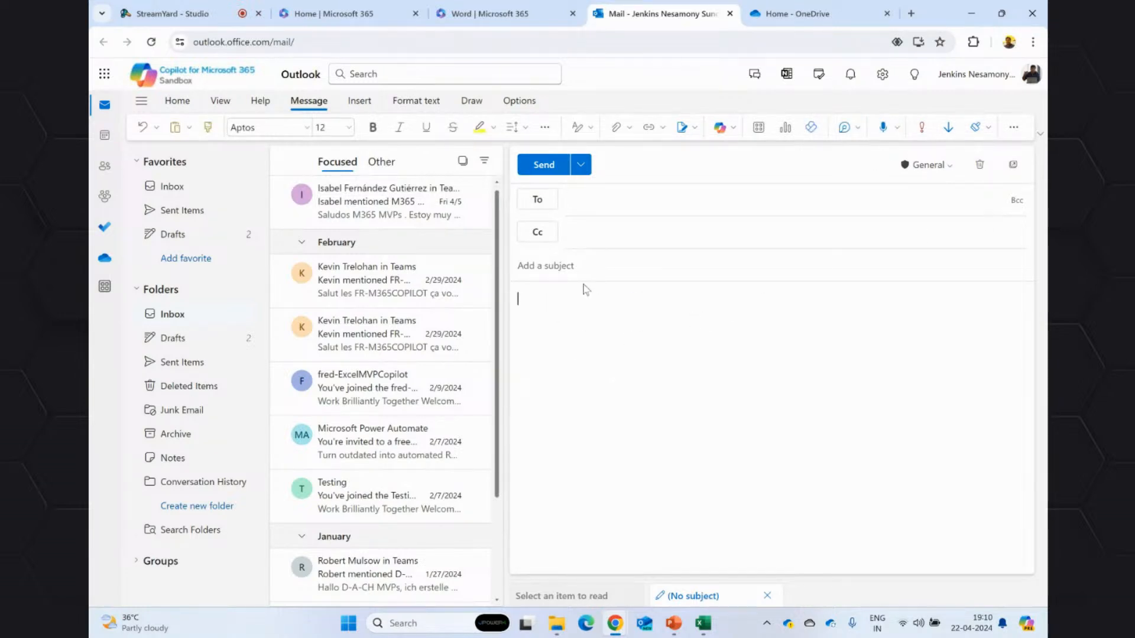
left_click(596, 275)
left_click(572, 313)
left_click(610, 269)
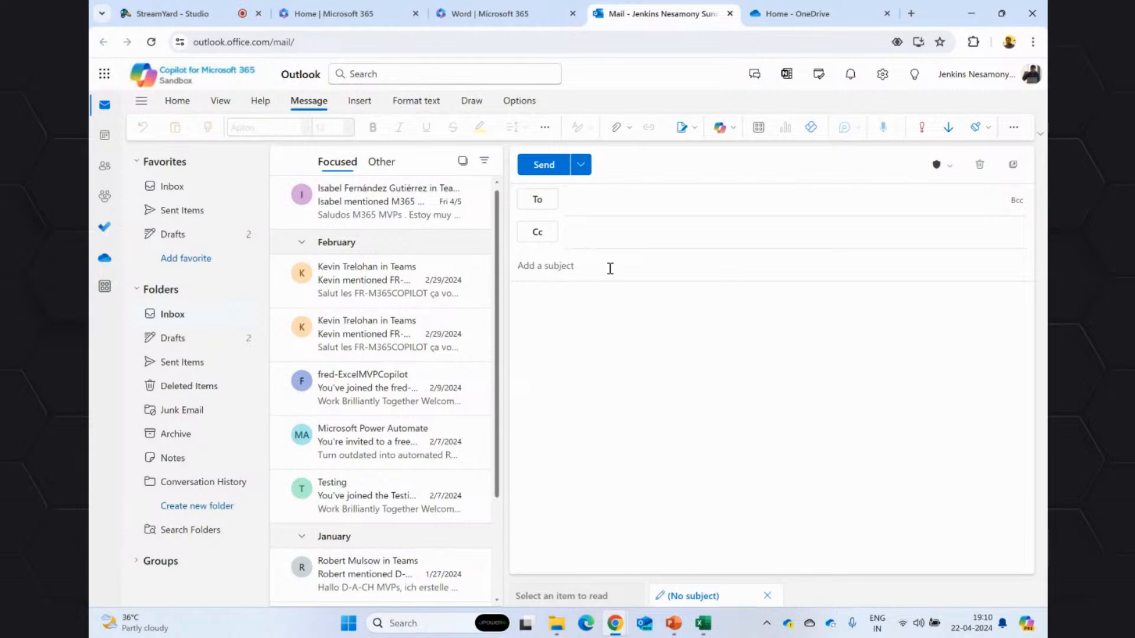
type("Test email")
left_click(602, 198)
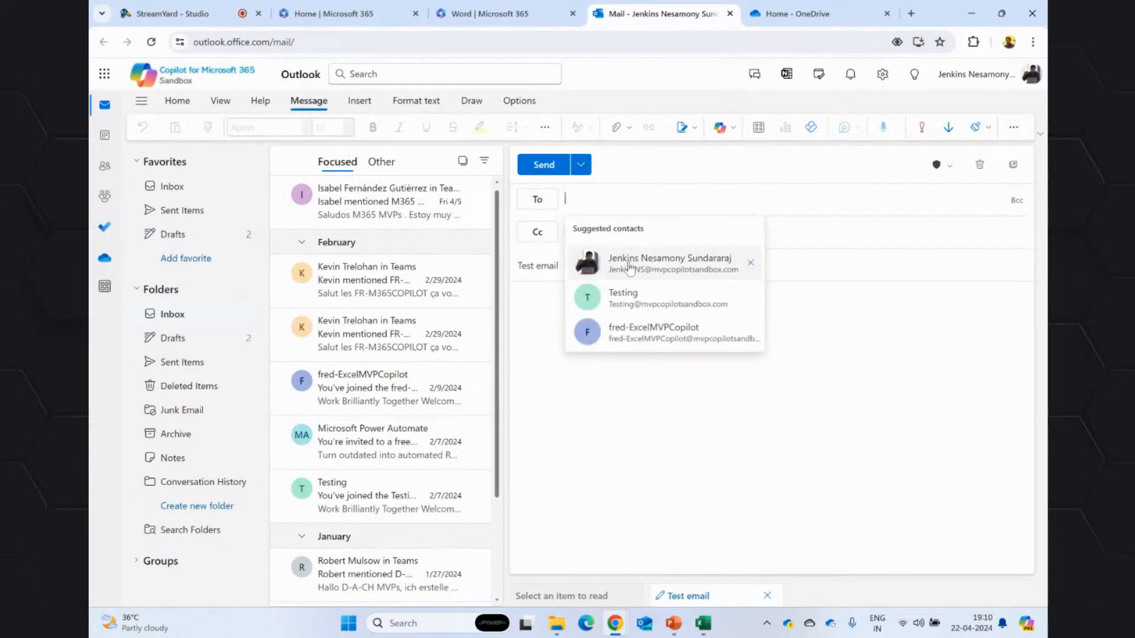
left_click(828, 320)
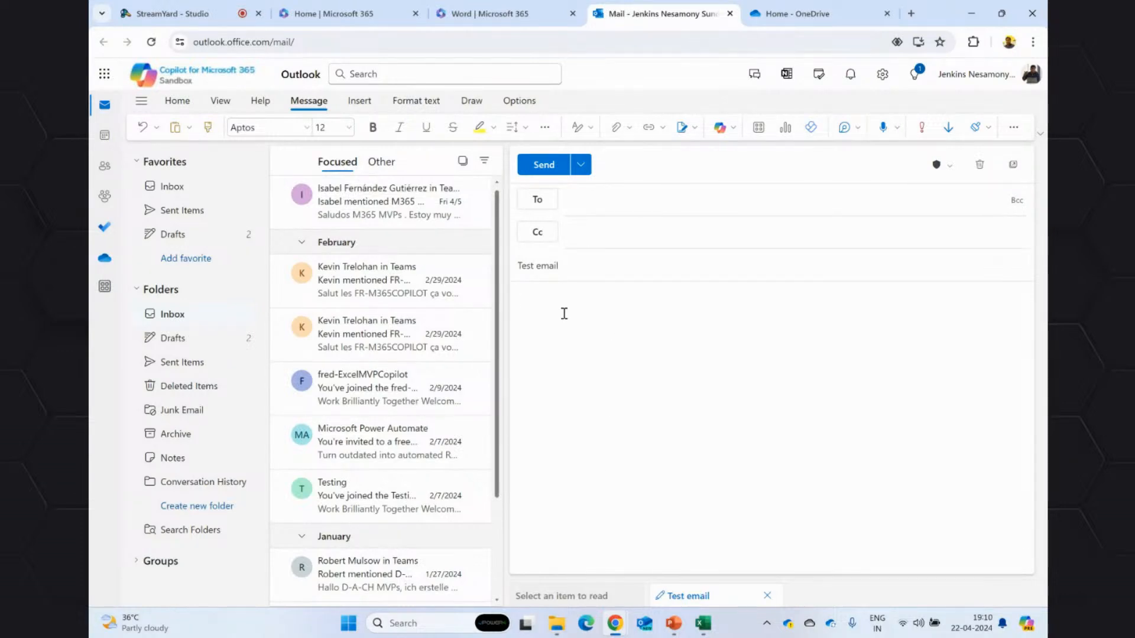
left_click(1013, 165)
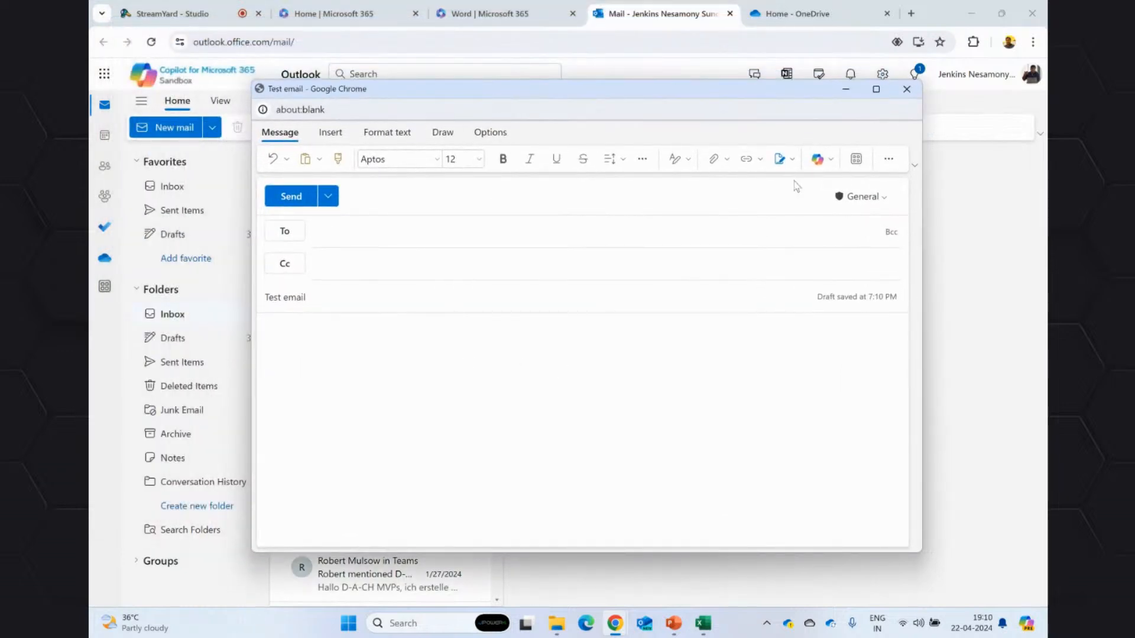
Generate the email body with Draft with Copilot using the prompt "Write a email to my manager about today's status".
left_click(821, 159)
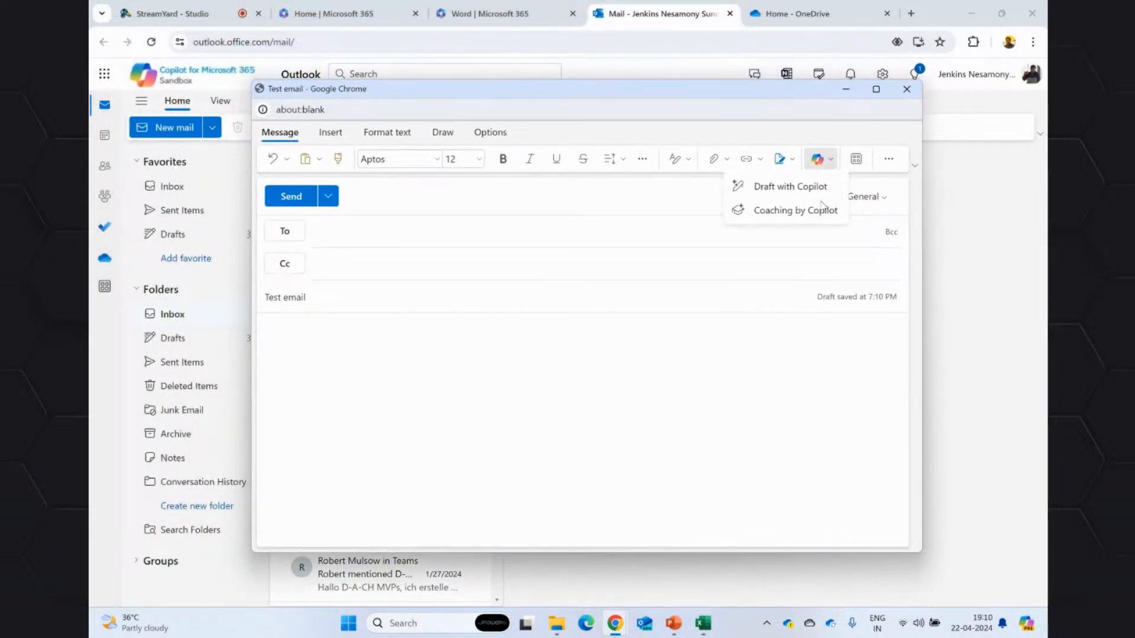
left_click(792, 188)
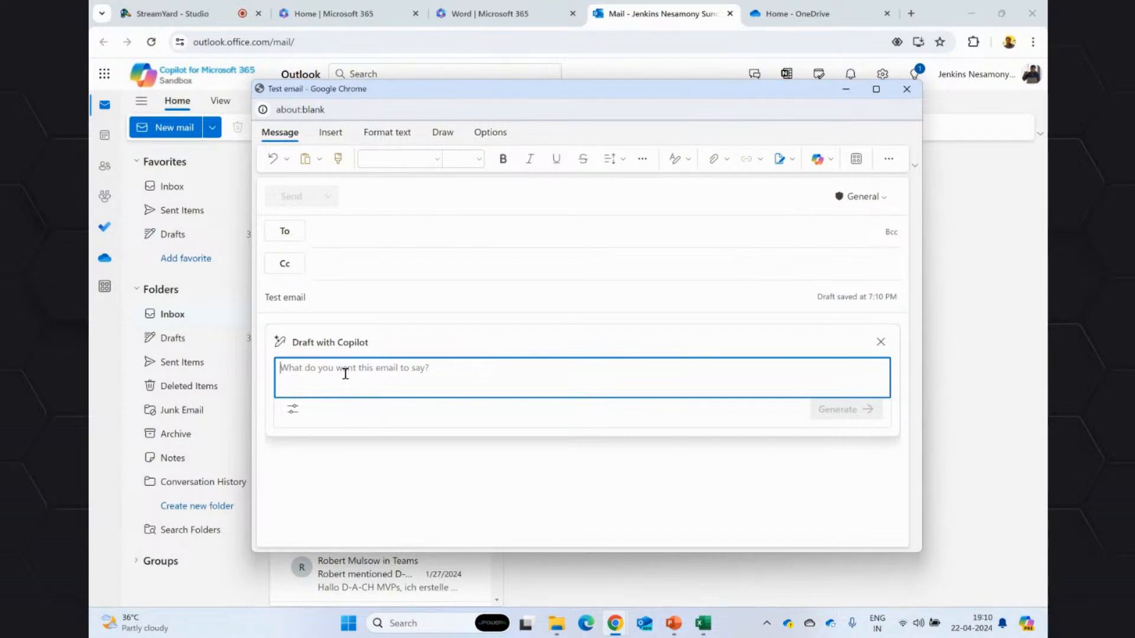
type("W")
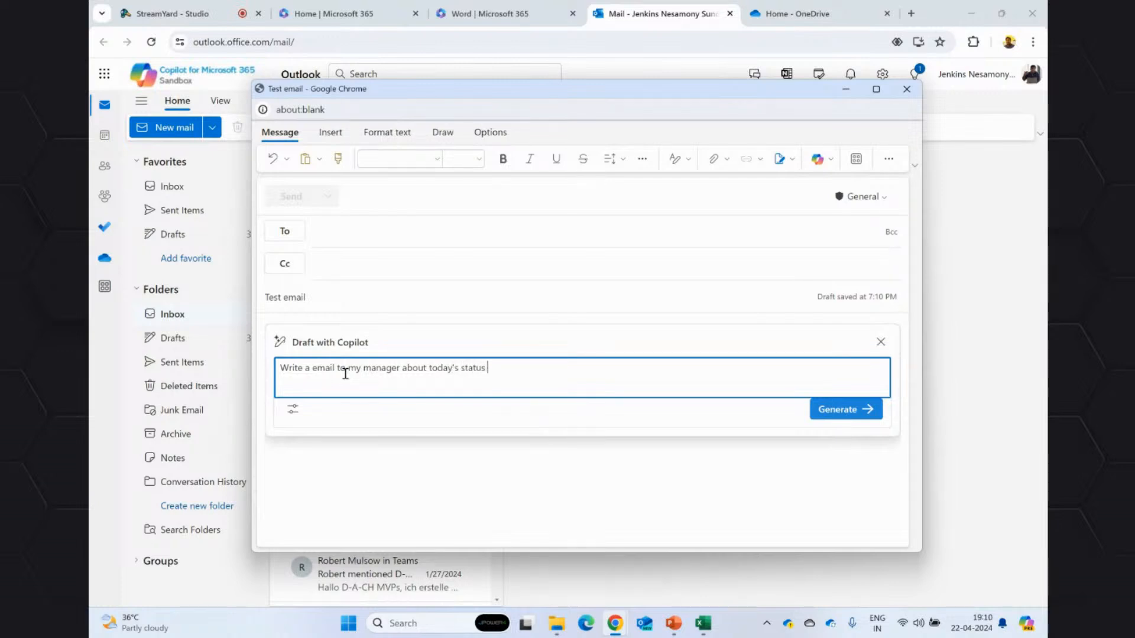
left_click(839, 417)
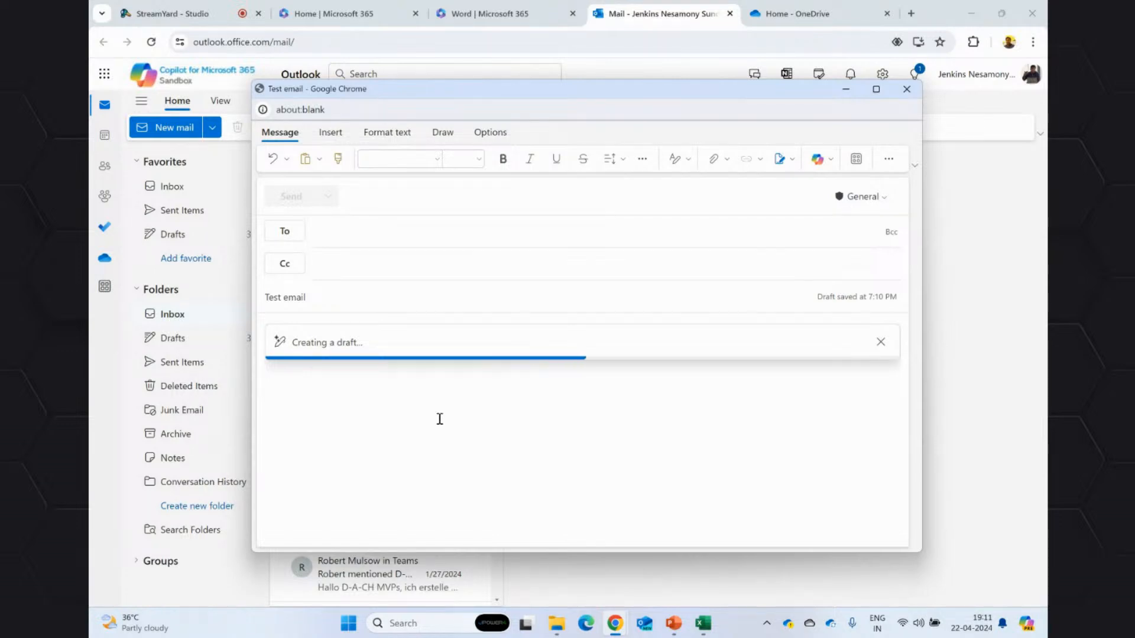
Maximize the draft window and read the subject and the completed and current tasks in the generated text.
left_click(876, 89)
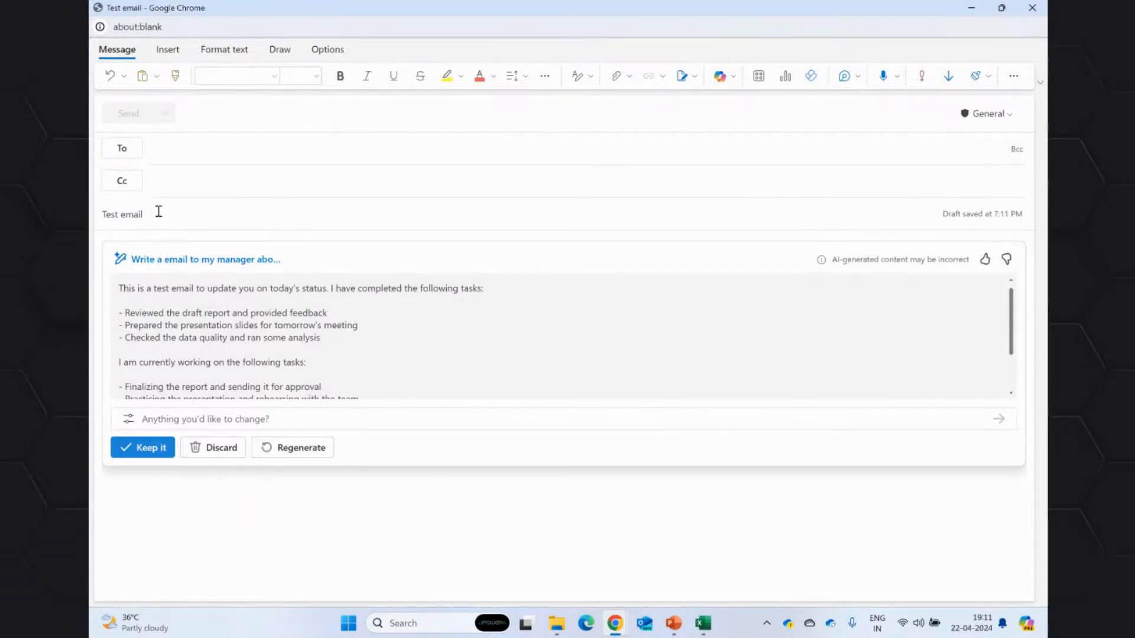
left_click_drag(158, 211, 102, 216)
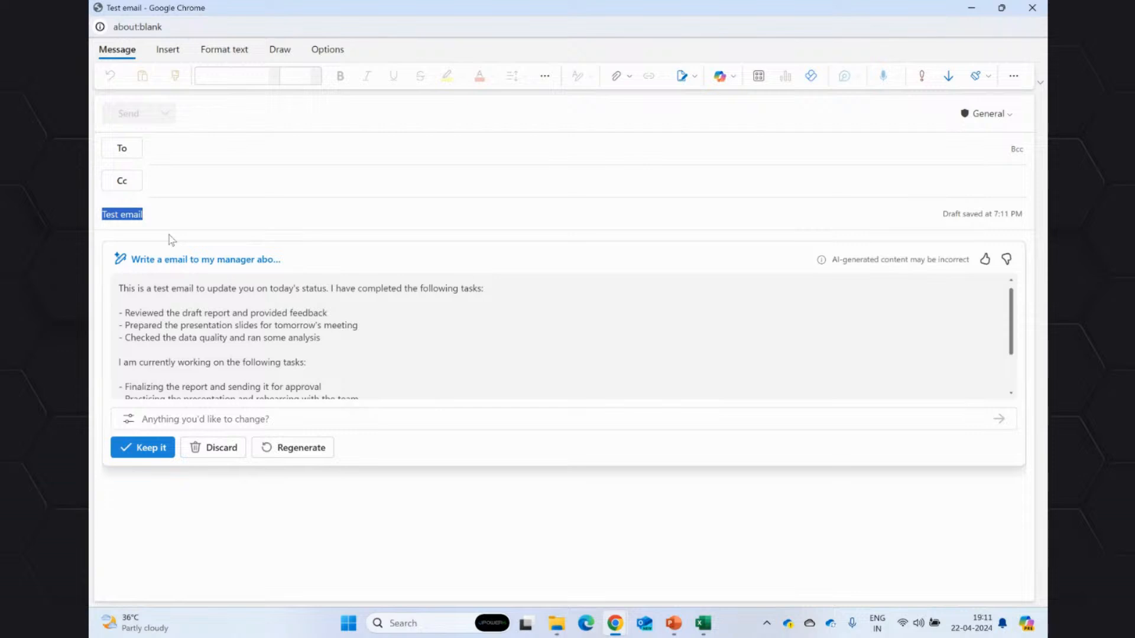
scroll(200, 308, "down", 2)
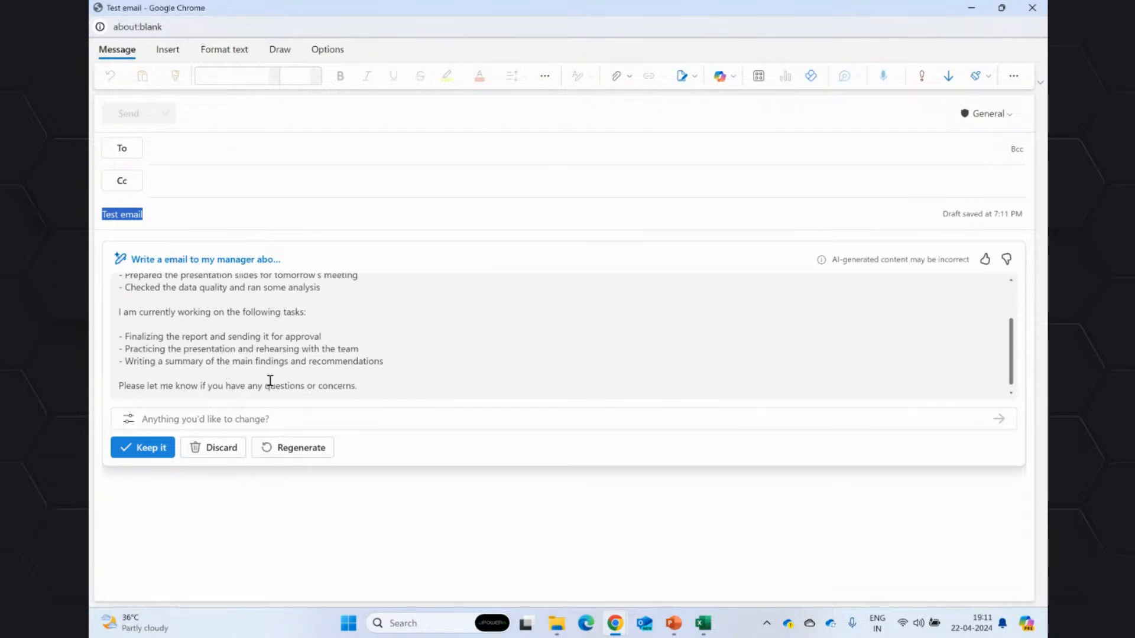
left_click_drag(143, 341, 337, 346)
left_click(329, 362)
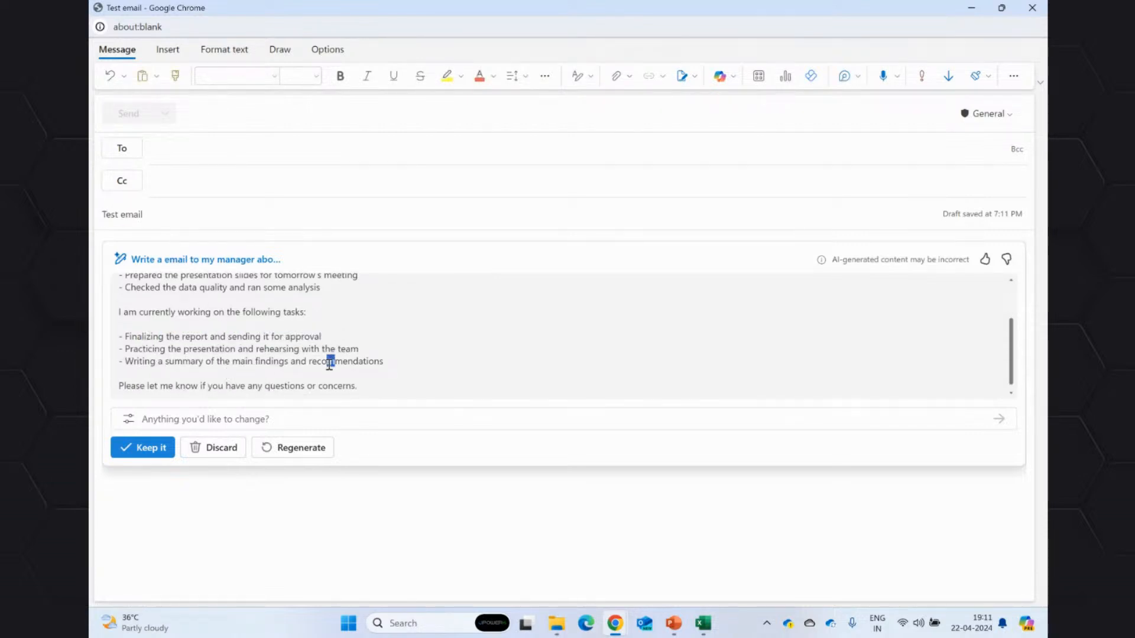
left_click_drag(133, 350, 387, 380)
scroll(396, 378, "up", 3)
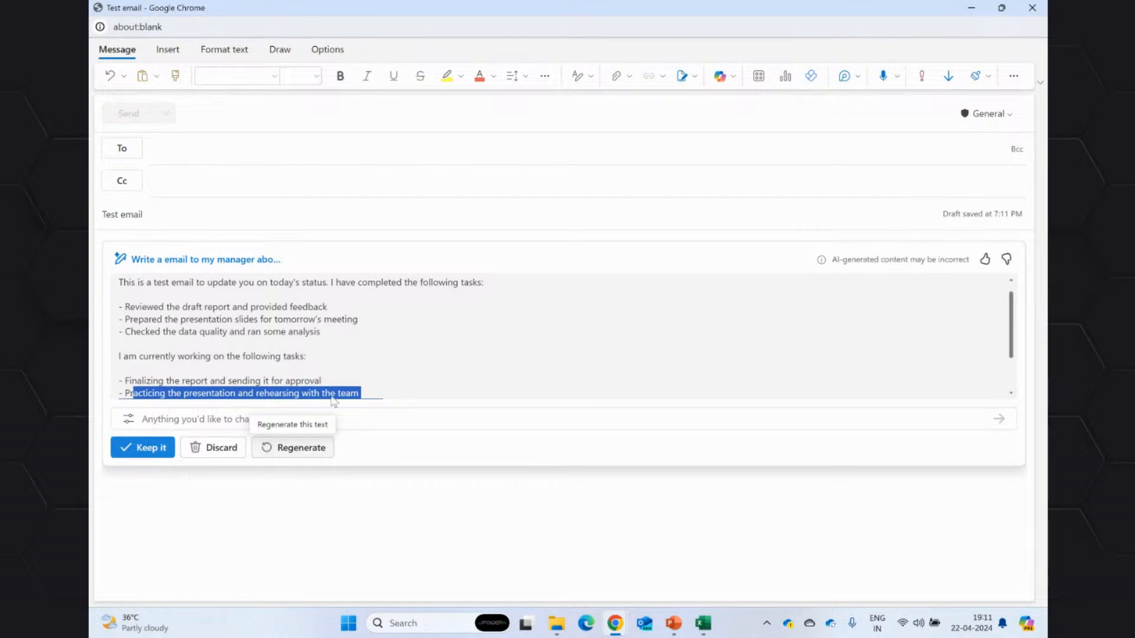
Keep the Copilot-generated text in the email body and close the draft window.
left_click(144, 447)
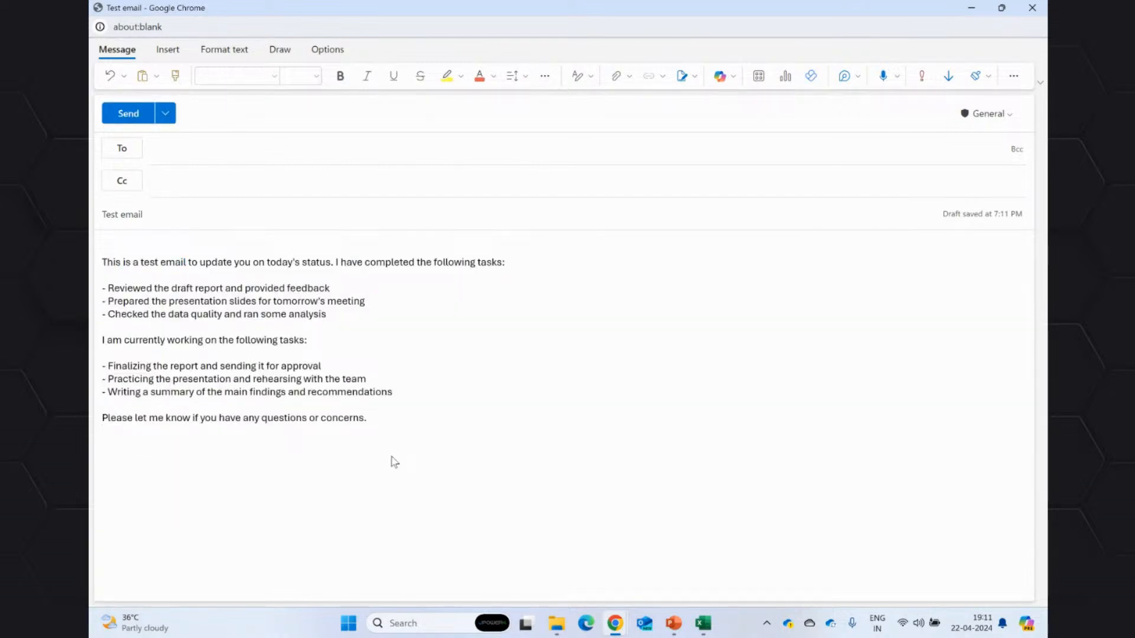
left_click(319, 379)
left_click(365, 433)
left_click(1032, 7)
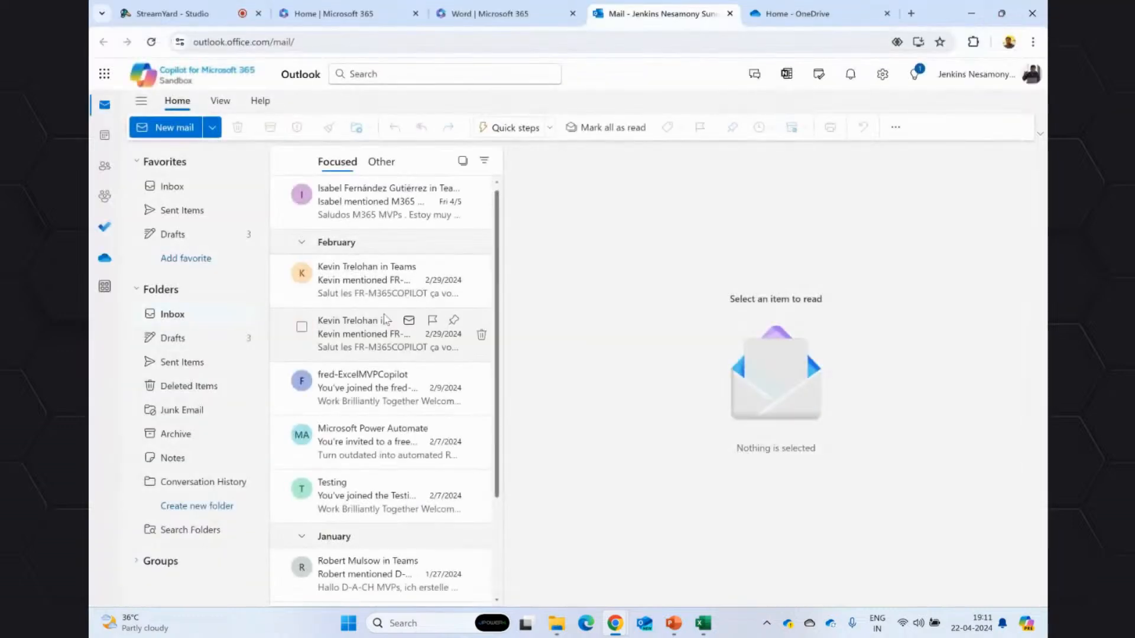
Look through the February inbox messages for one that offers Summary by Copilot, ending on the Automation in a Day invitation.
left_click(365, 284)
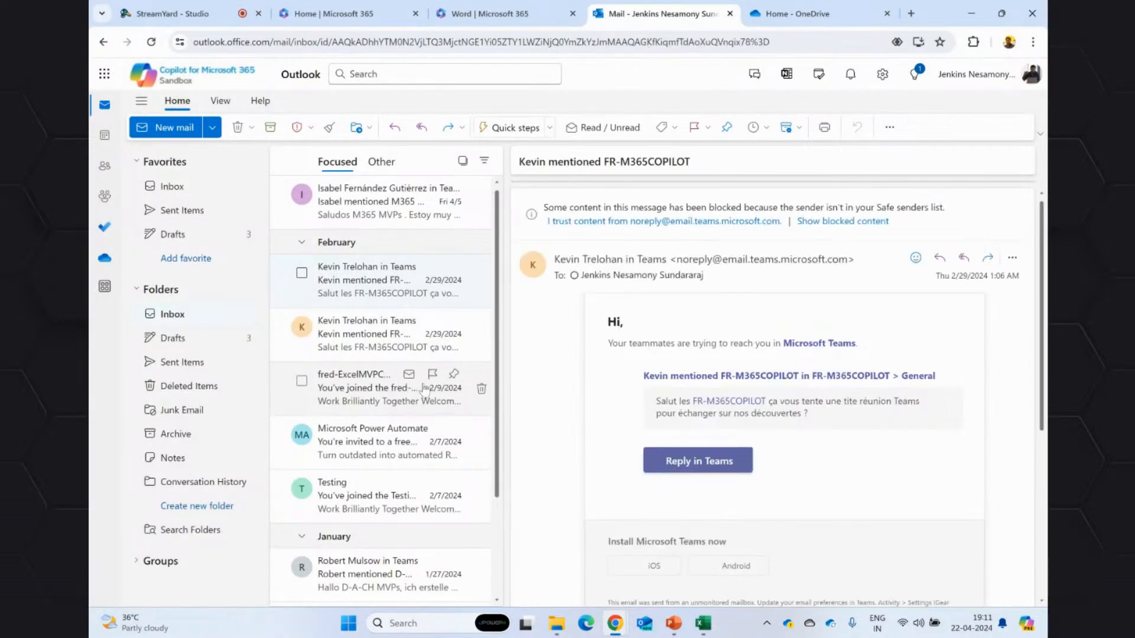
left_click(362, 385)
left_click(359, 350)
left_click(362, 433)
left_click(414, 391)
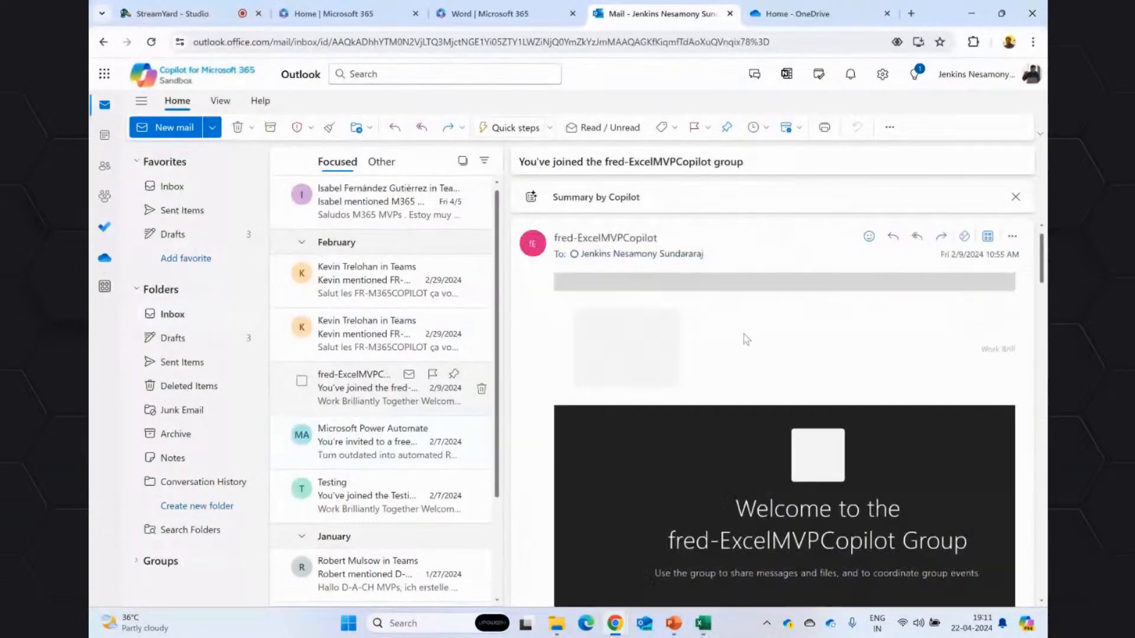
left_click(423, 426)
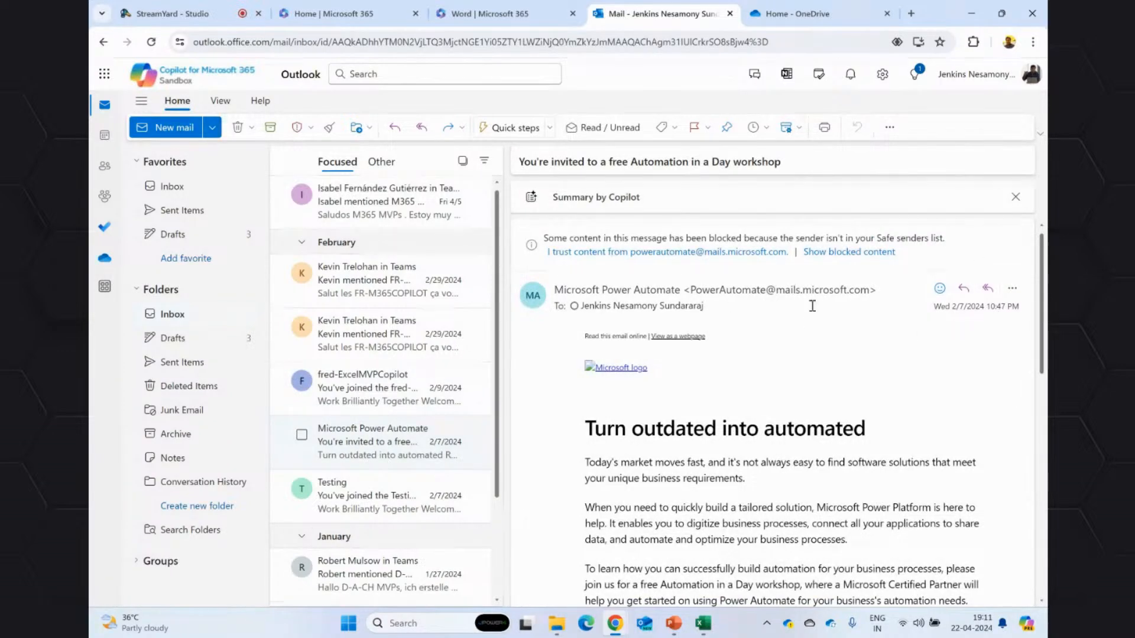
Open the Automation in a Day workshop invitation in its own maximized window and trust content from its sender.
double_click(388, 430)
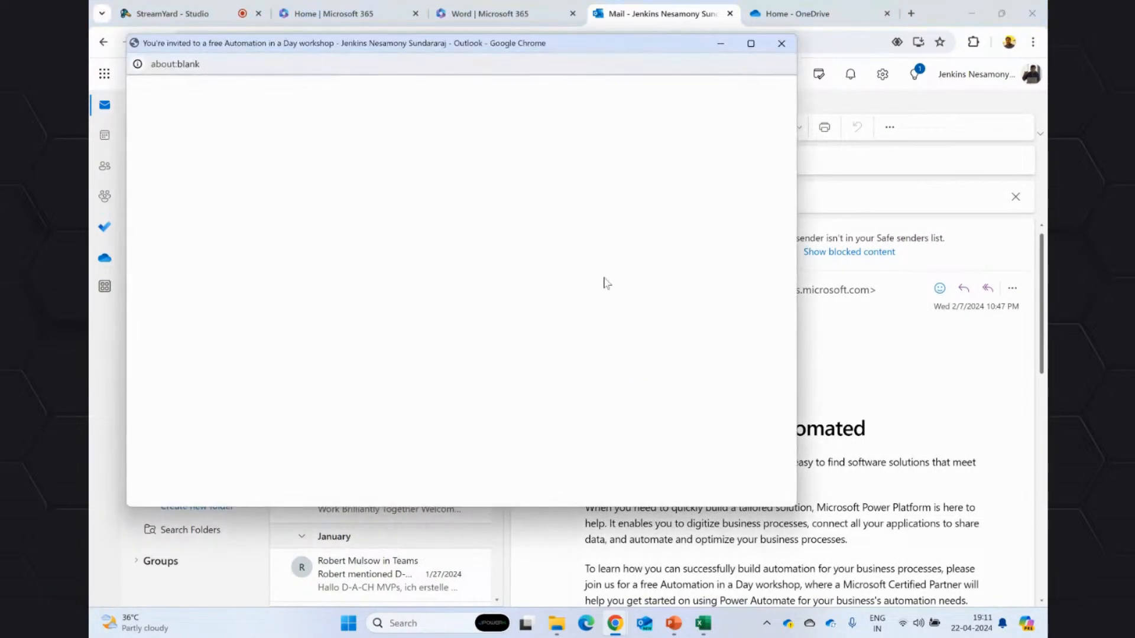
left_click(751, 43)
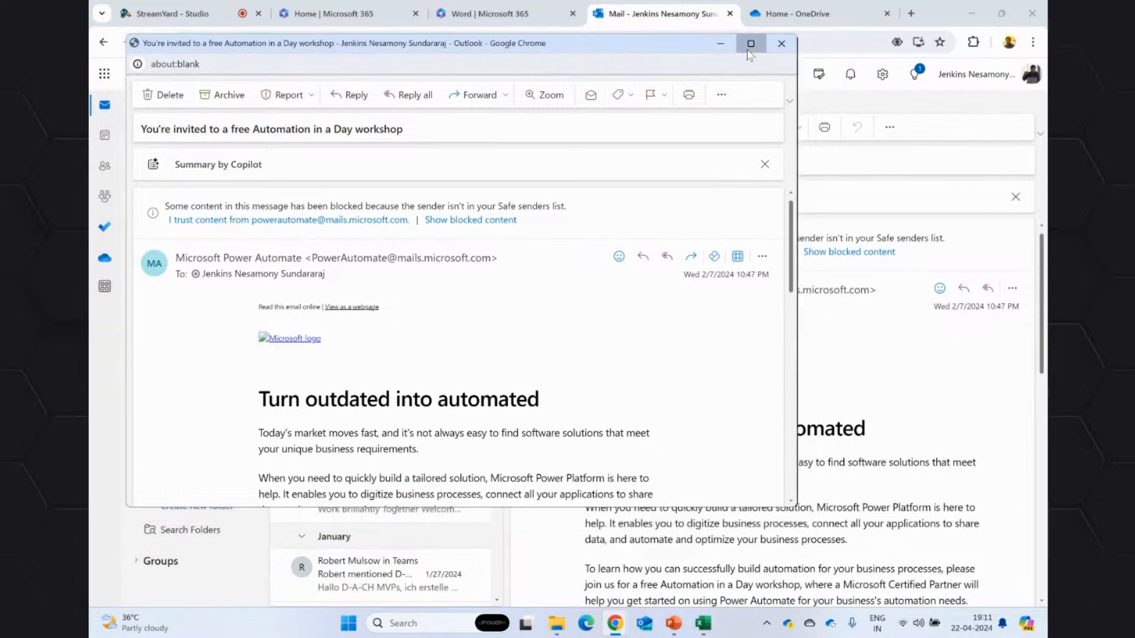
left_click(1014, 207)
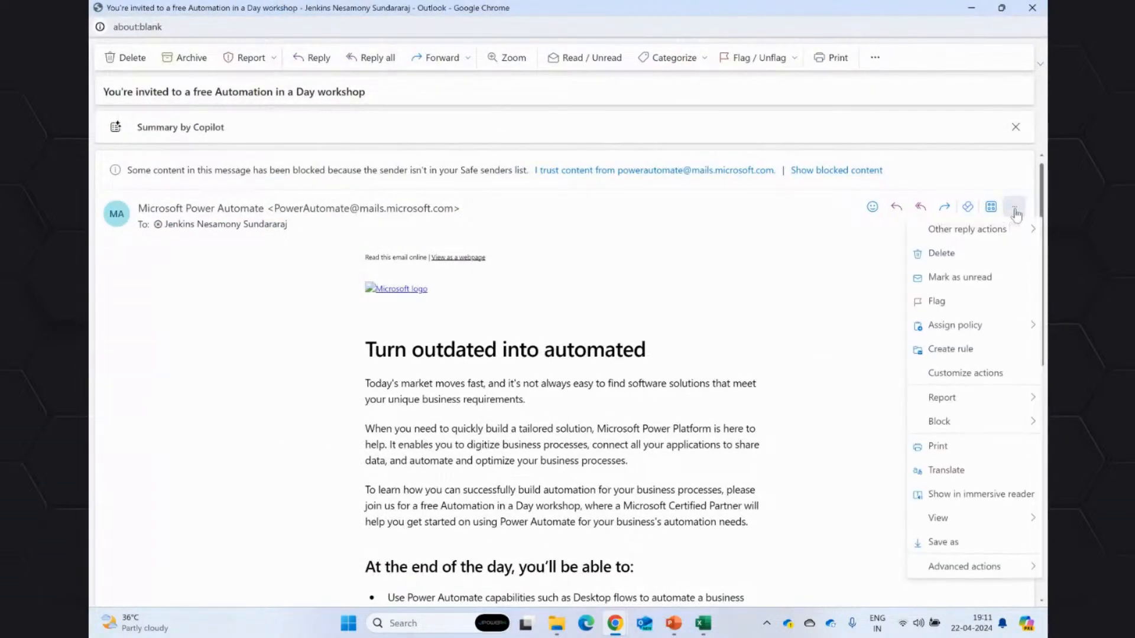
left_click(807, 314)
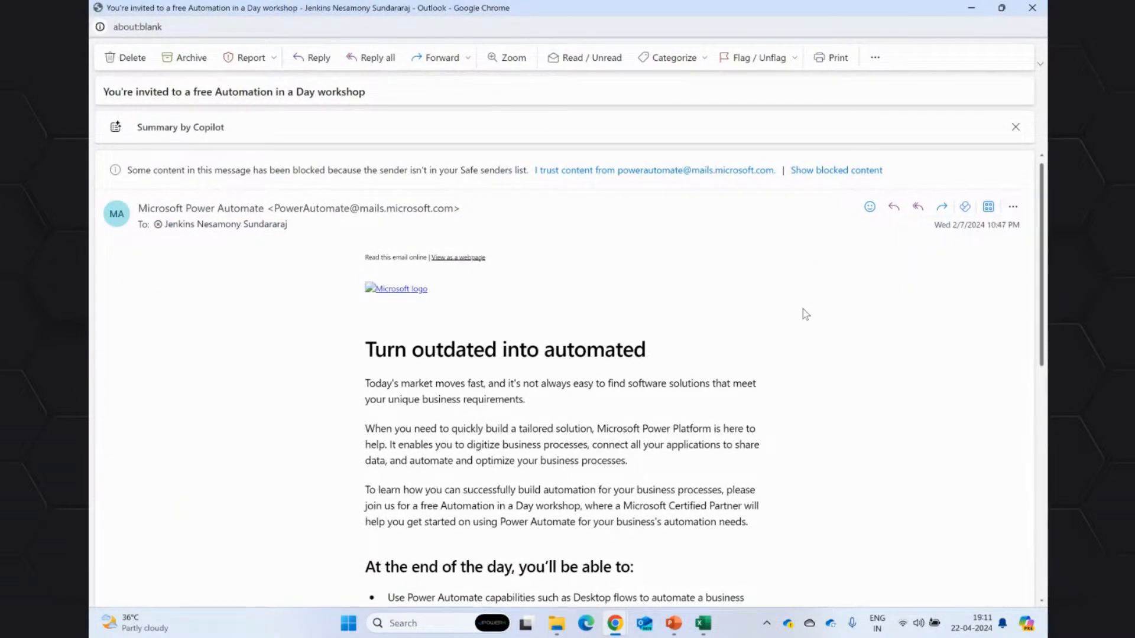
left_click(612, 171)
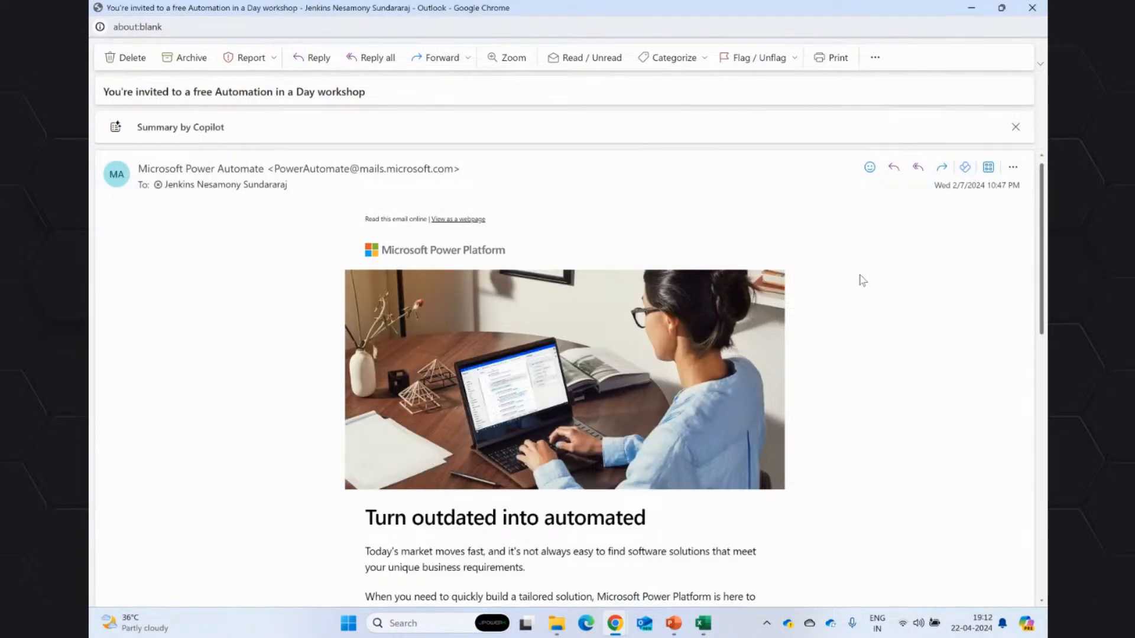
Generate the Copilot summary of the Automation in a Day workshop invitation.
scroll(480, 374, "down", 10)
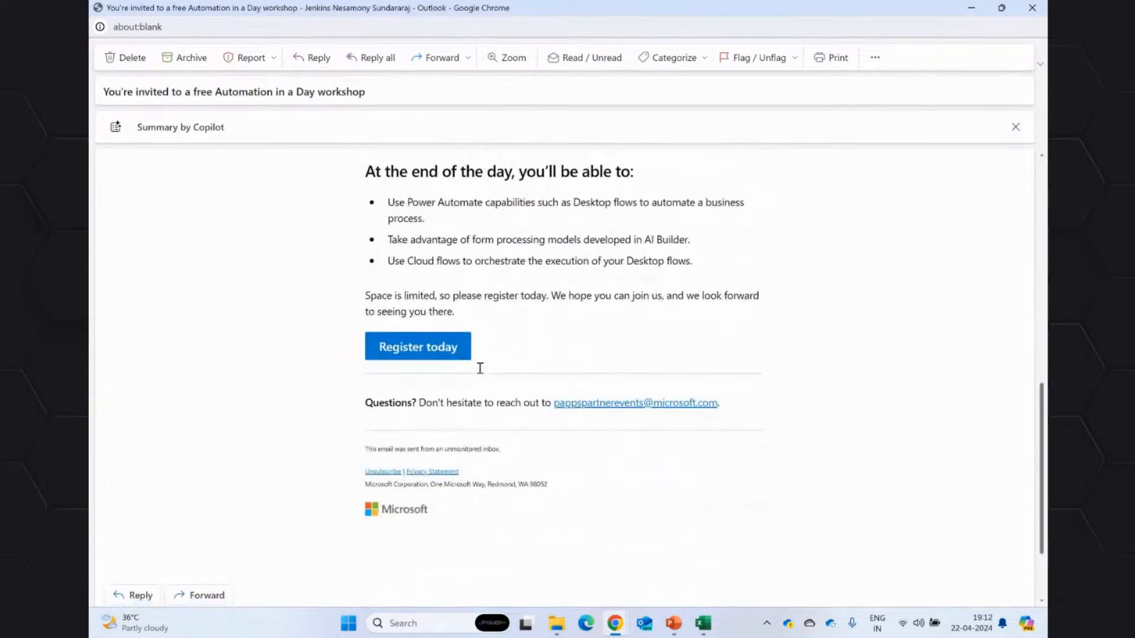
left_click(181, 128)
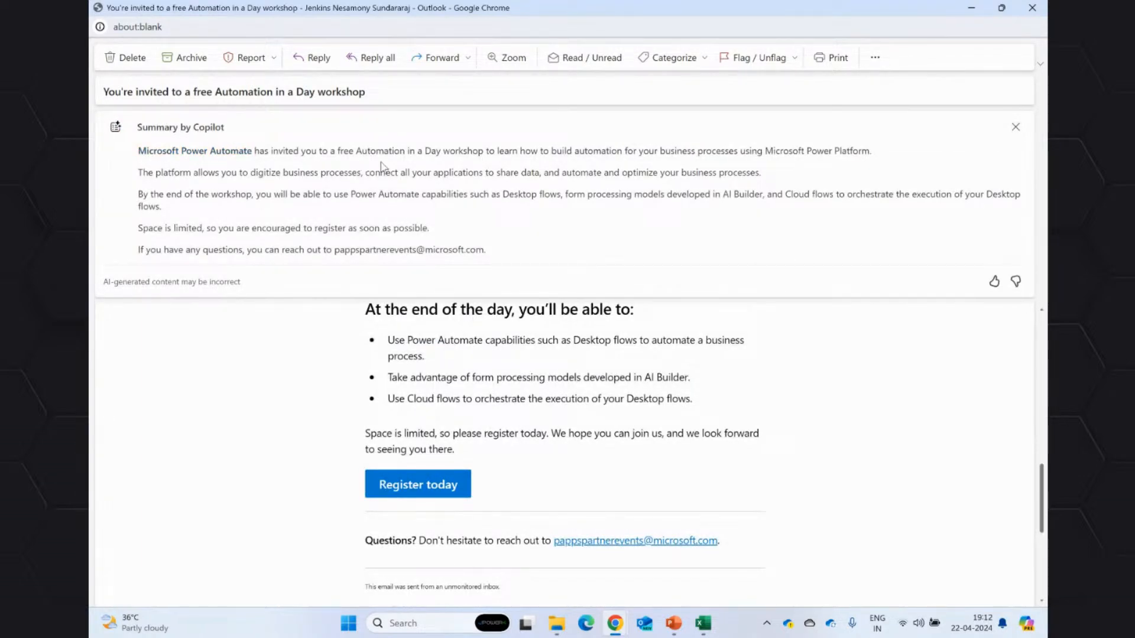
scroll(630, 459, "up", 10)
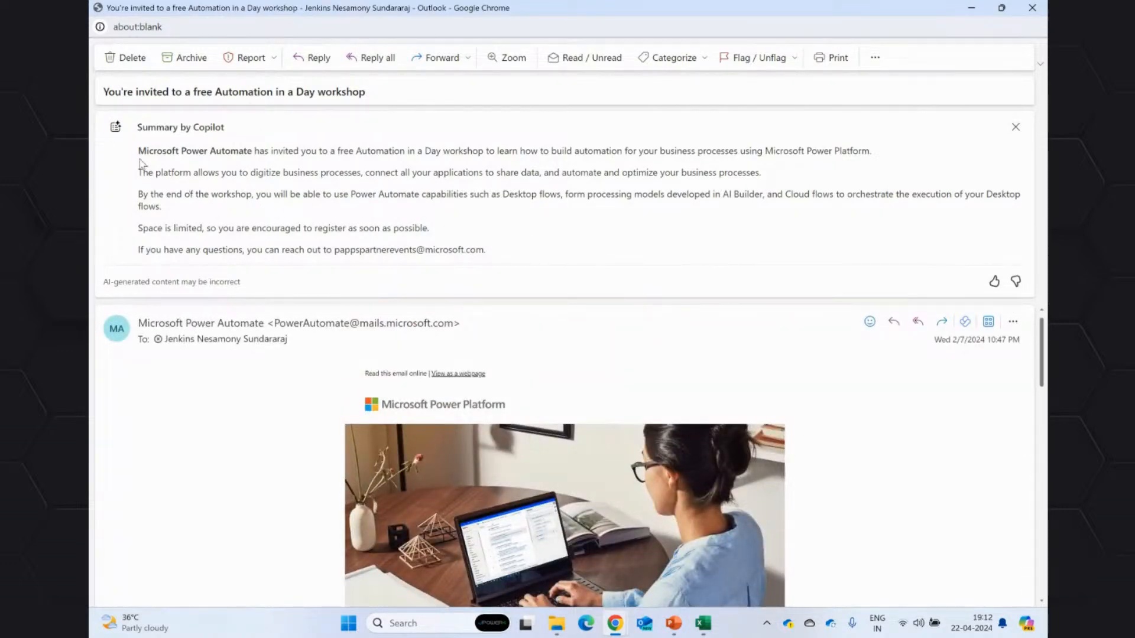
Read through all the paragraphs of the workshop invitation's Copilot summary and close the message window.
left_click_drag(141, 163, 552, 253)
left_click(555, 249)
left_click_drag(138, 160, 520, 266)
left_click(550, 253)
left_click(1032, 8)
Browse the older inbox messages and request a Copilot summary of the one about joining the Testing group.
scroll(374, 426, "down", 2)
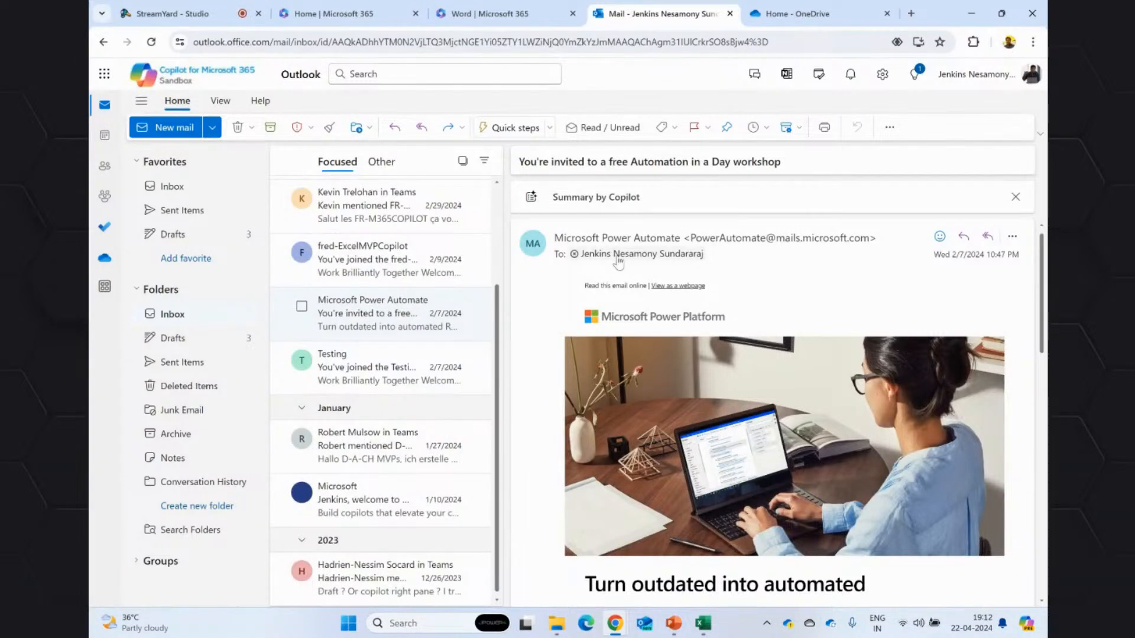
left_click(357, 568)
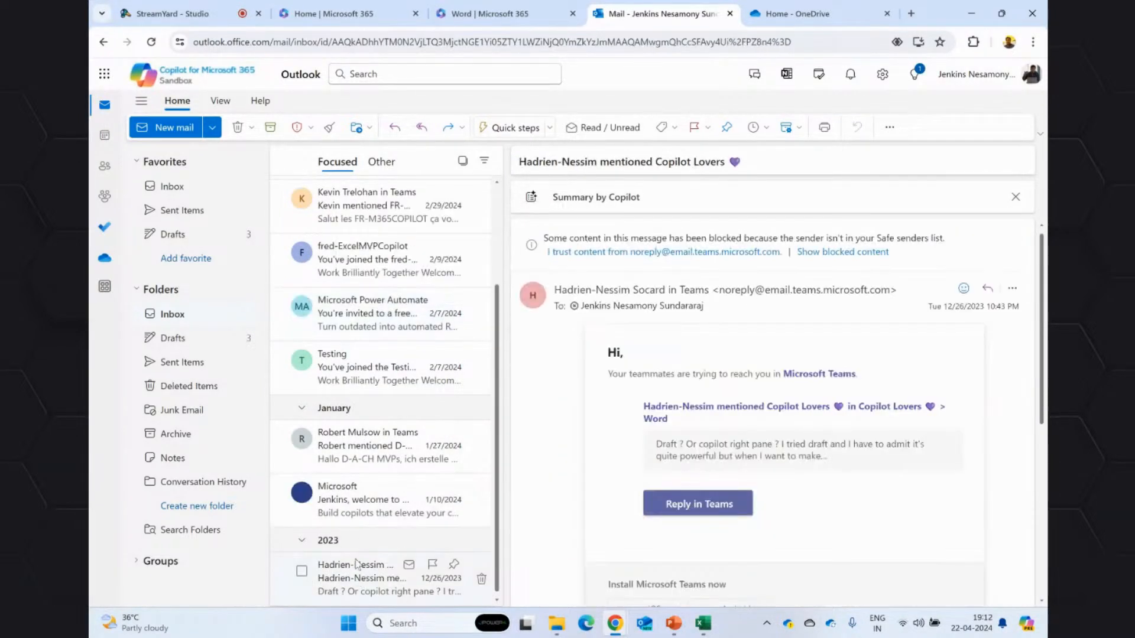
left_click(391, 312)
left_click(371, 372)
left_click(603, 198)
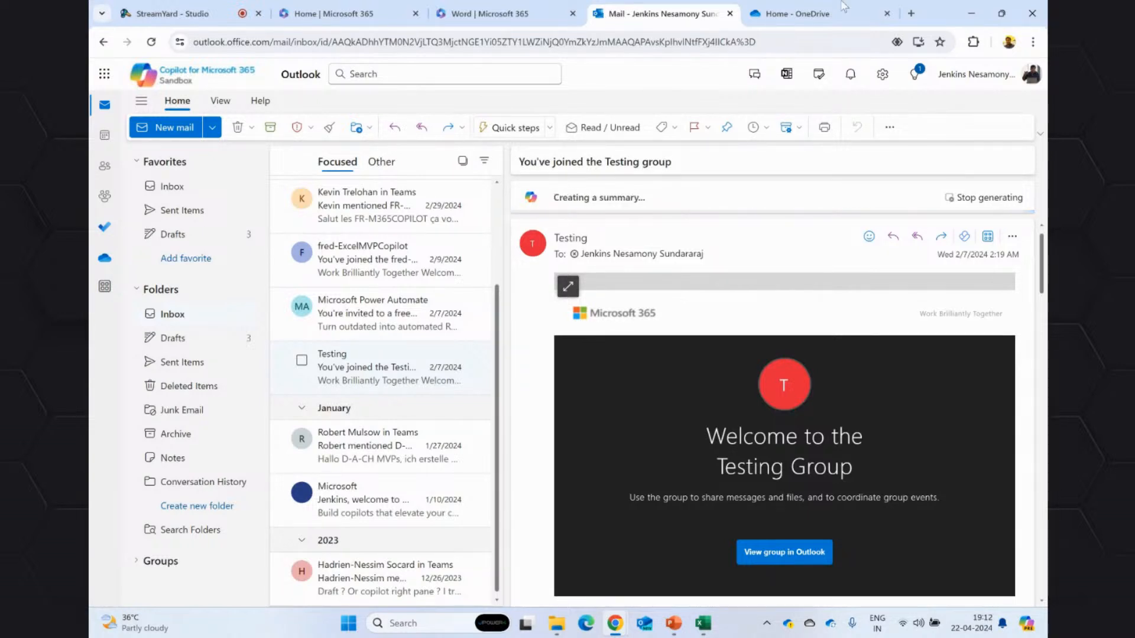
Close the Outlook, OneDrive and Word pages in the browser, and open PowerPoint from the Microsoft 365 home page.
left_click(729, 13)
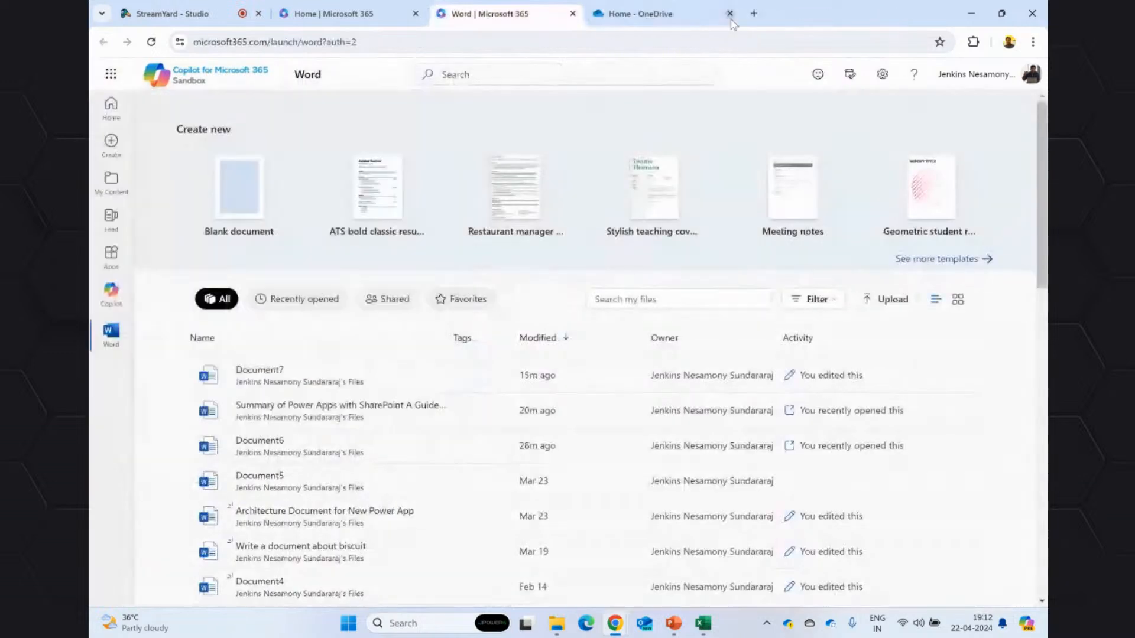
left_click(731, 22)
left_click(729, 13)
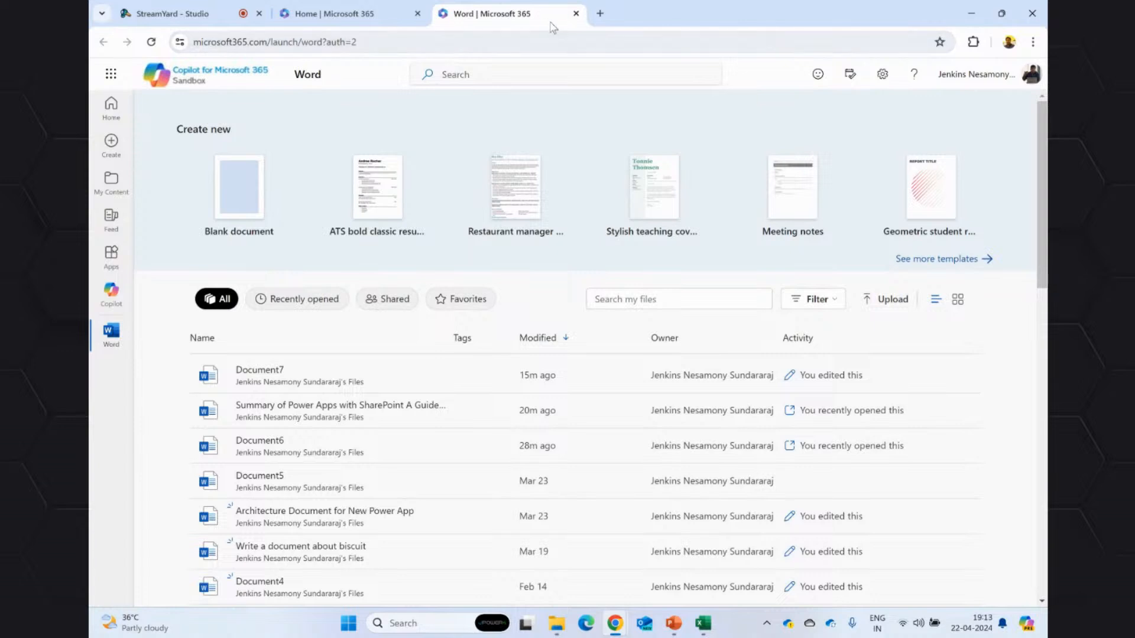
left_click(576, 13)
left_click(112, 78)
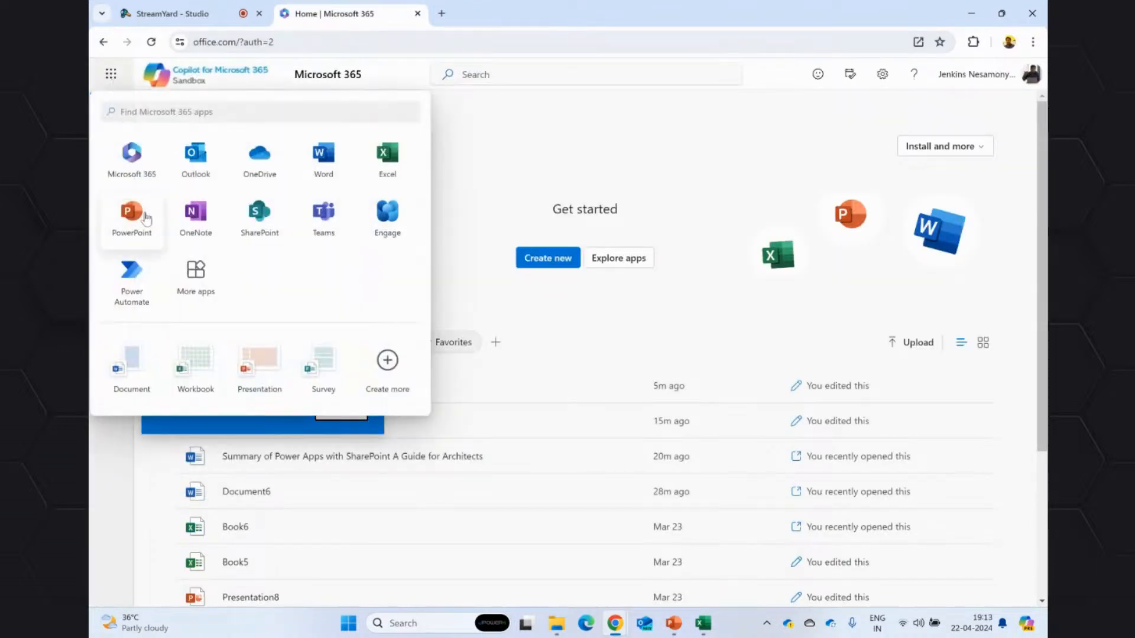
left_click(124, 218)
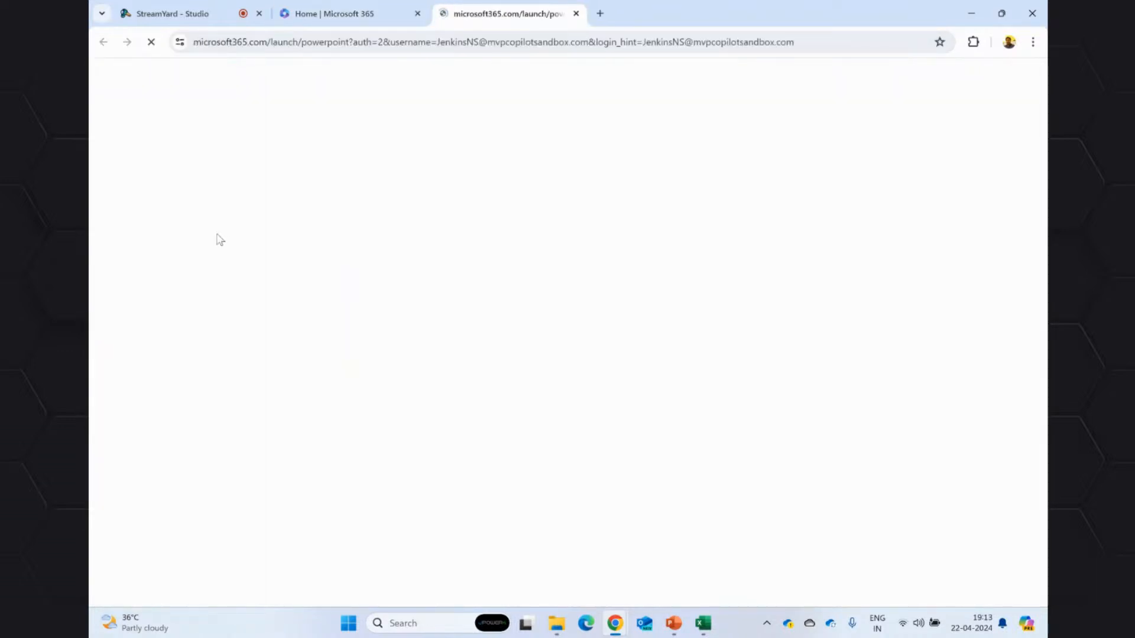
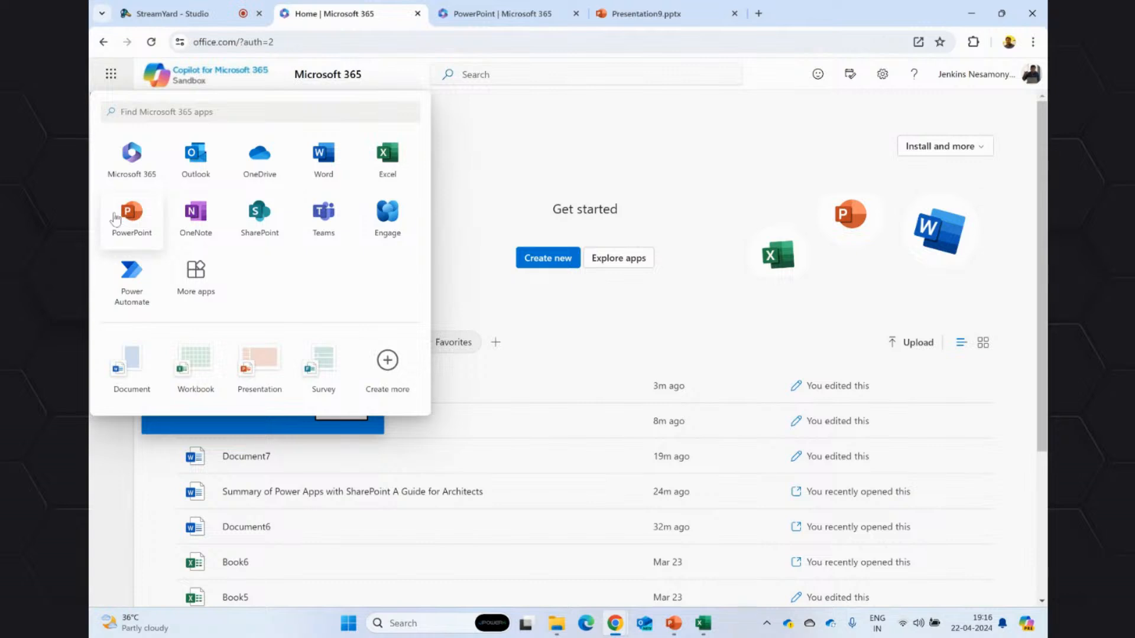
Open OneNote from the Microsoft 365 home page, and close the PowerPoint and Presentation9.pptx pages.
left_click(196, 232)
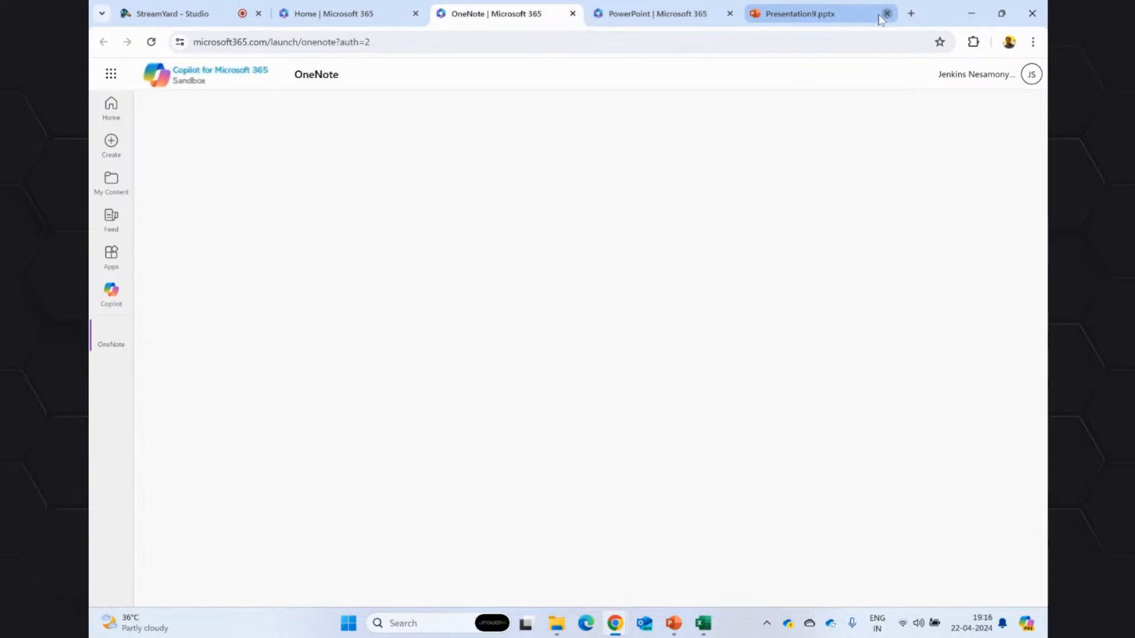
left_click(886, 14)
left_click(735, 15)
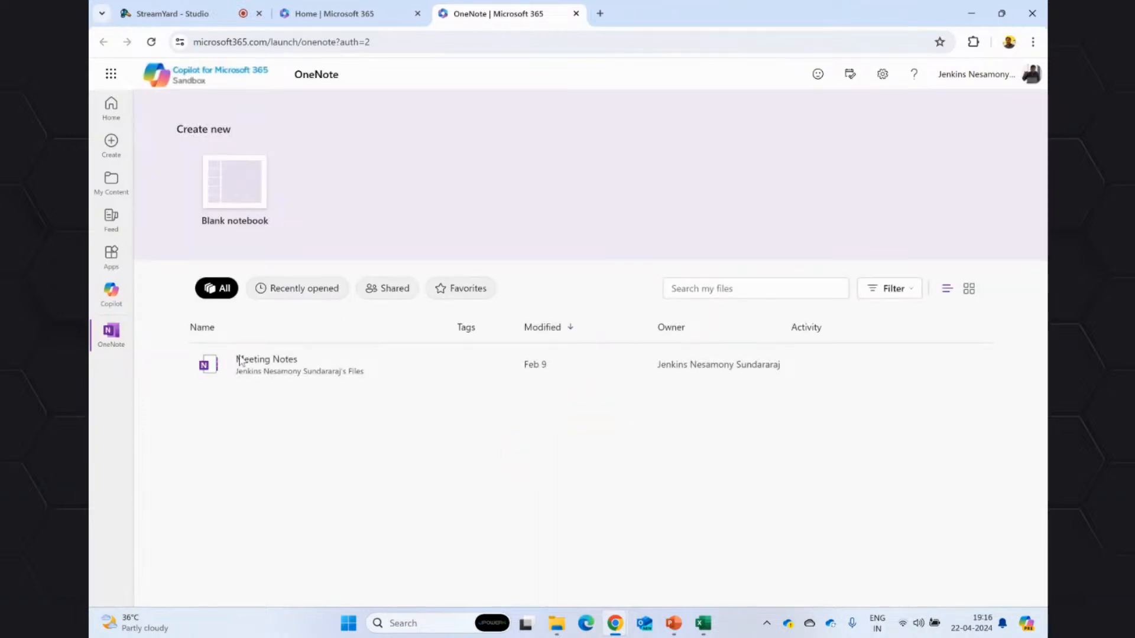
Create a blank notebook named Architecture Document.
left_click(227, 190)
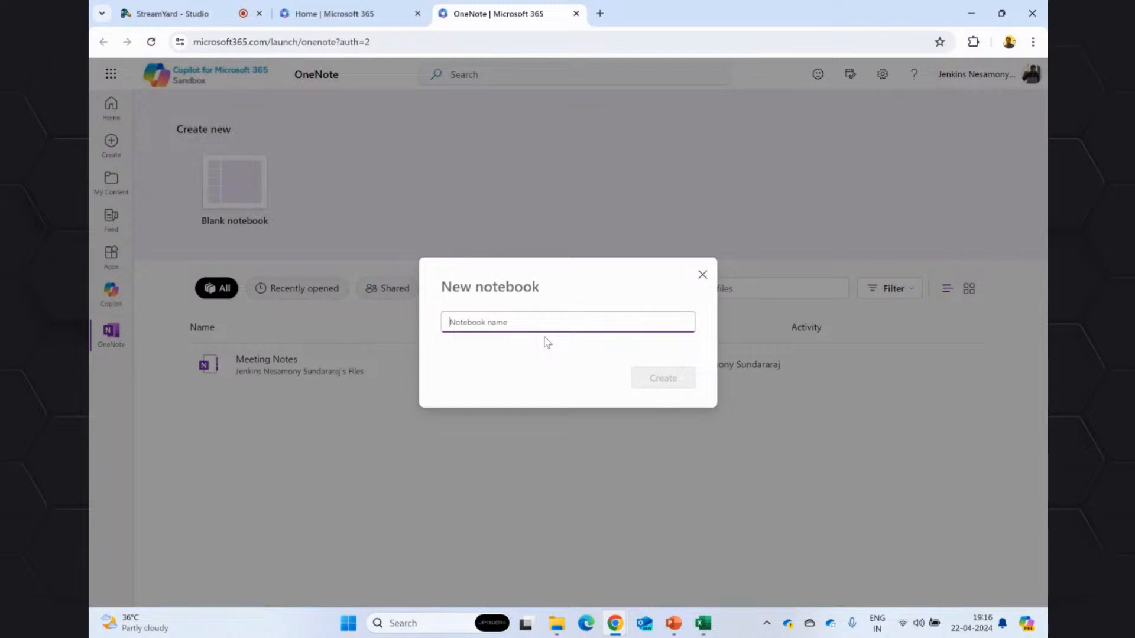
type("a")
key("BackSpace")
type("Architecture Document")
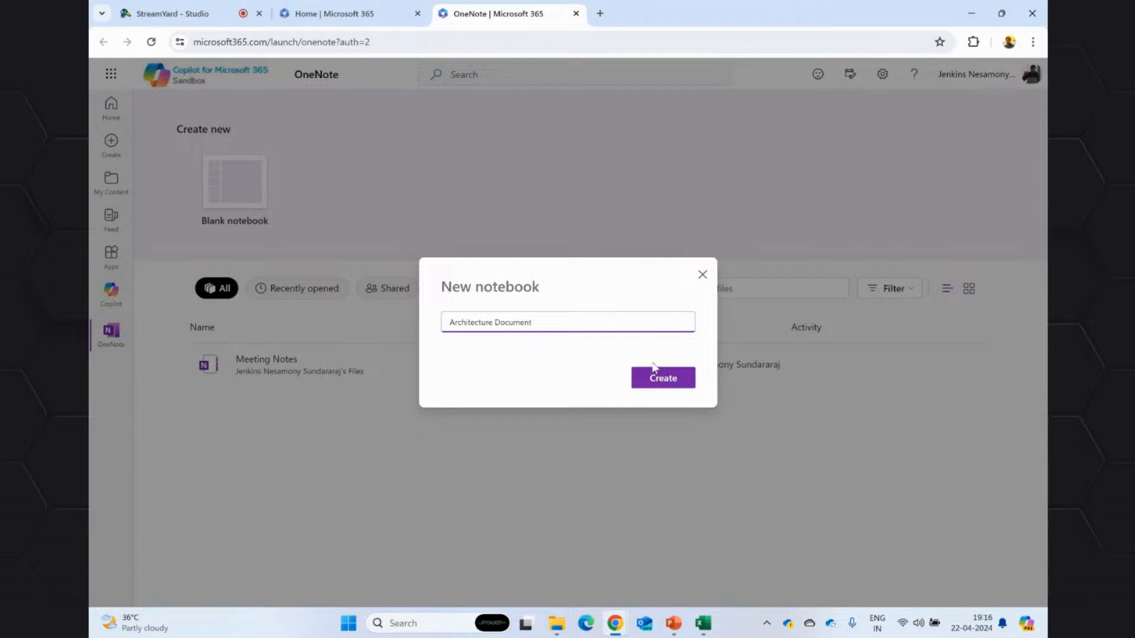
left_click(653, 369)
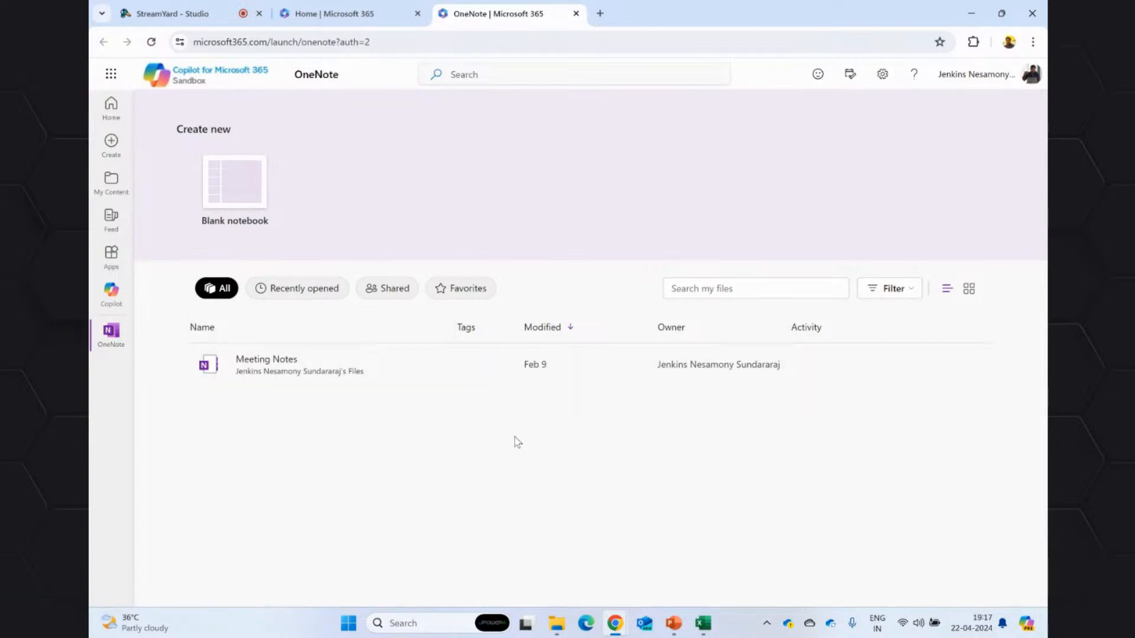
left_click(229, 198)
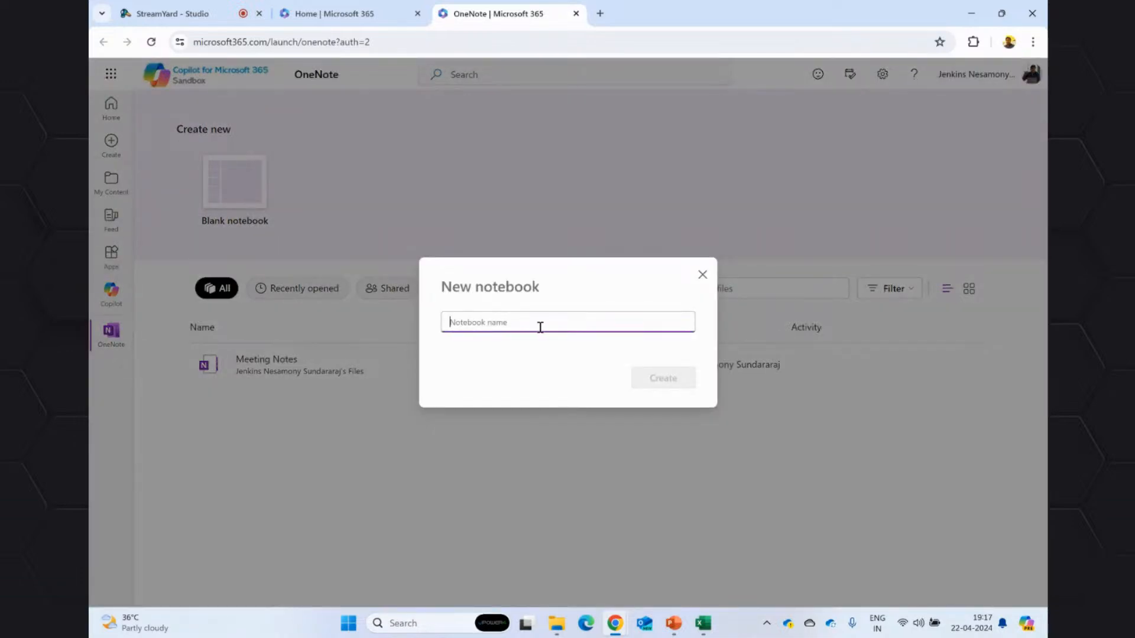
type("Arch D")
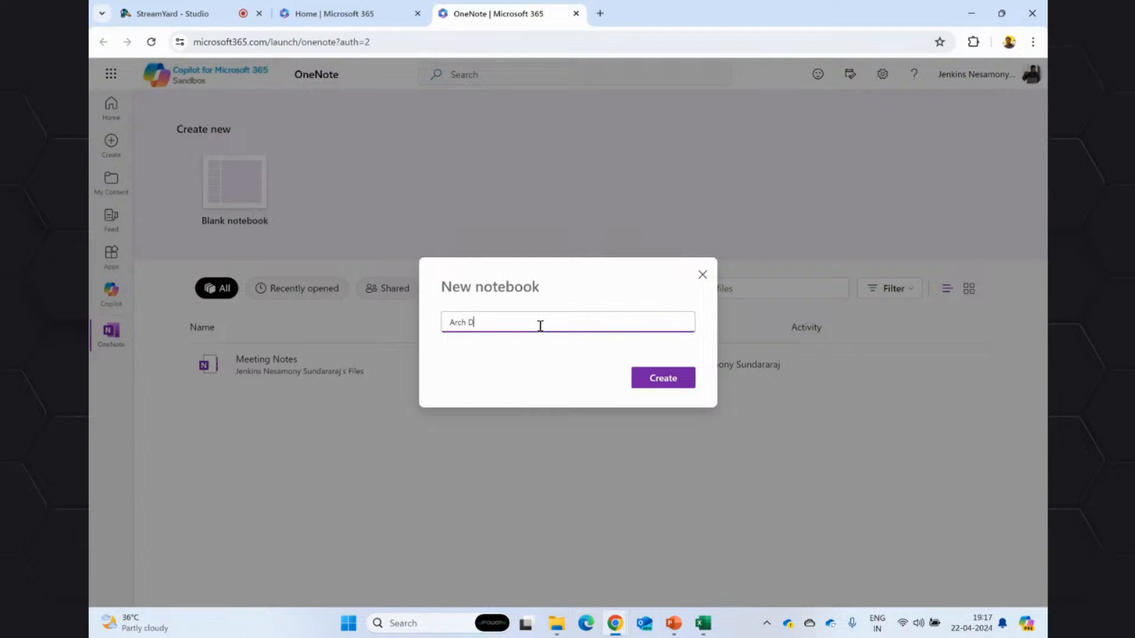
key("Return")
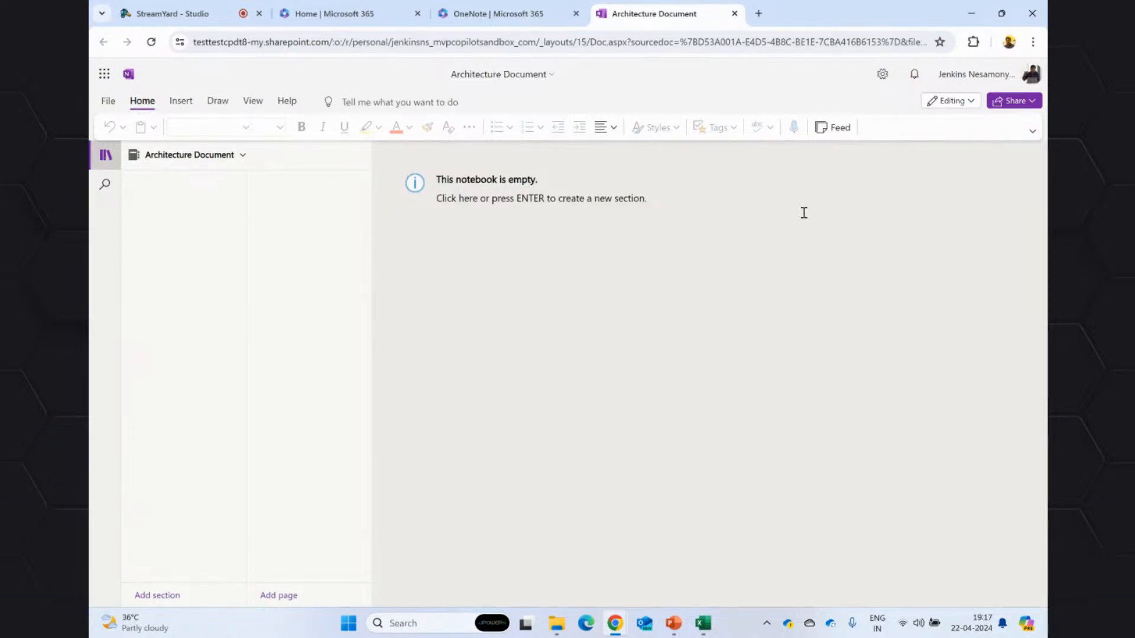
Create a section named Overview in the empty notebook.
left_click(1033, 131)
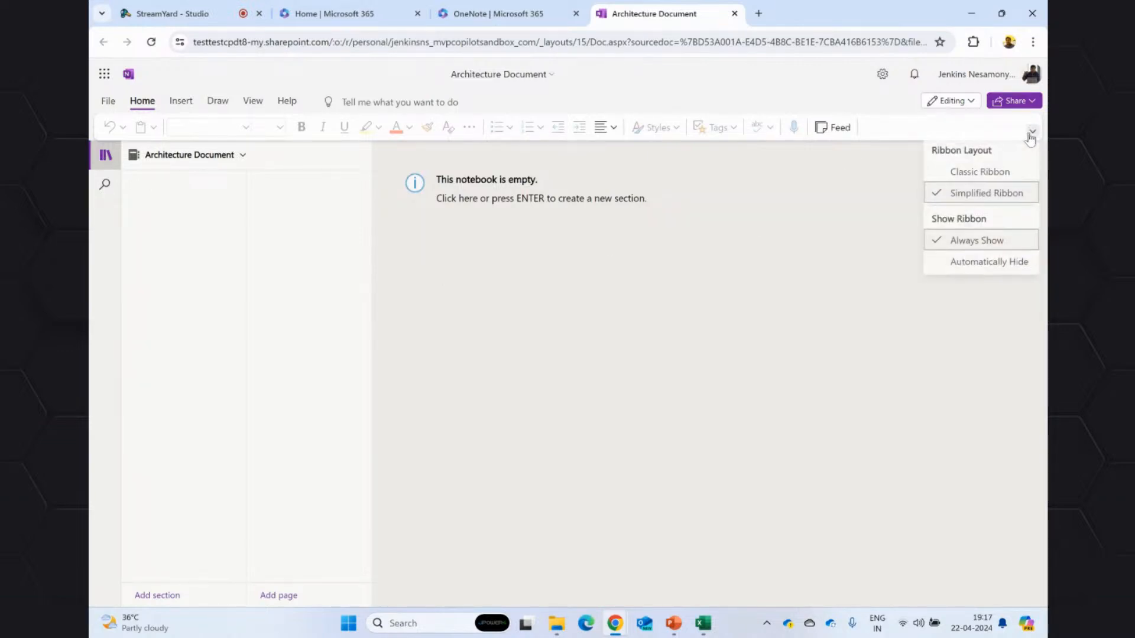
left_click(781, 294)
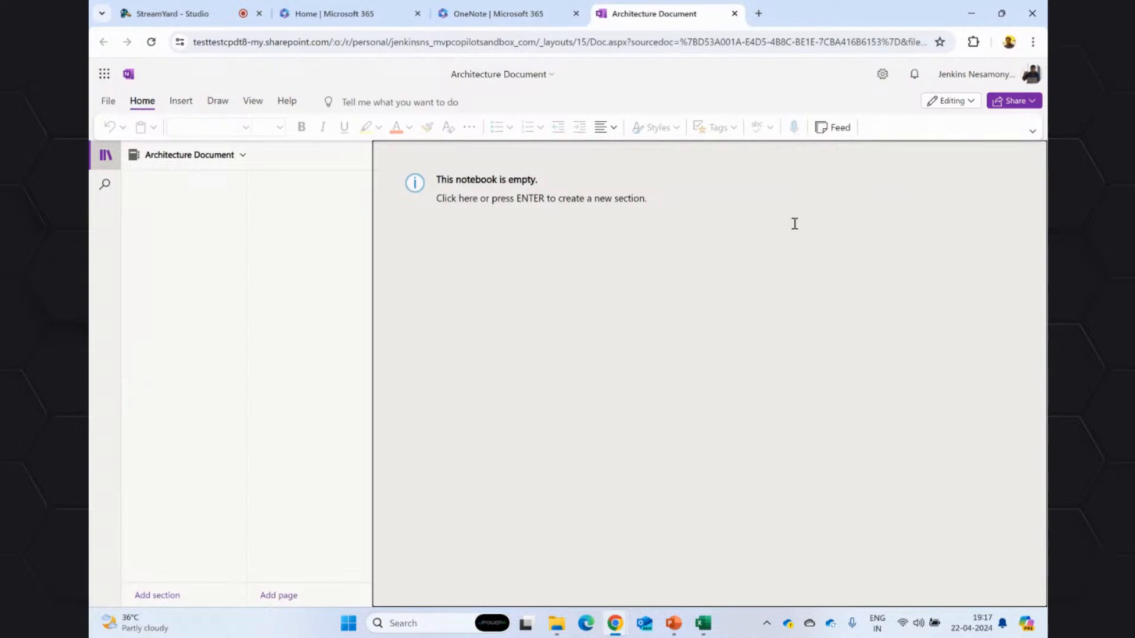
key("Return")
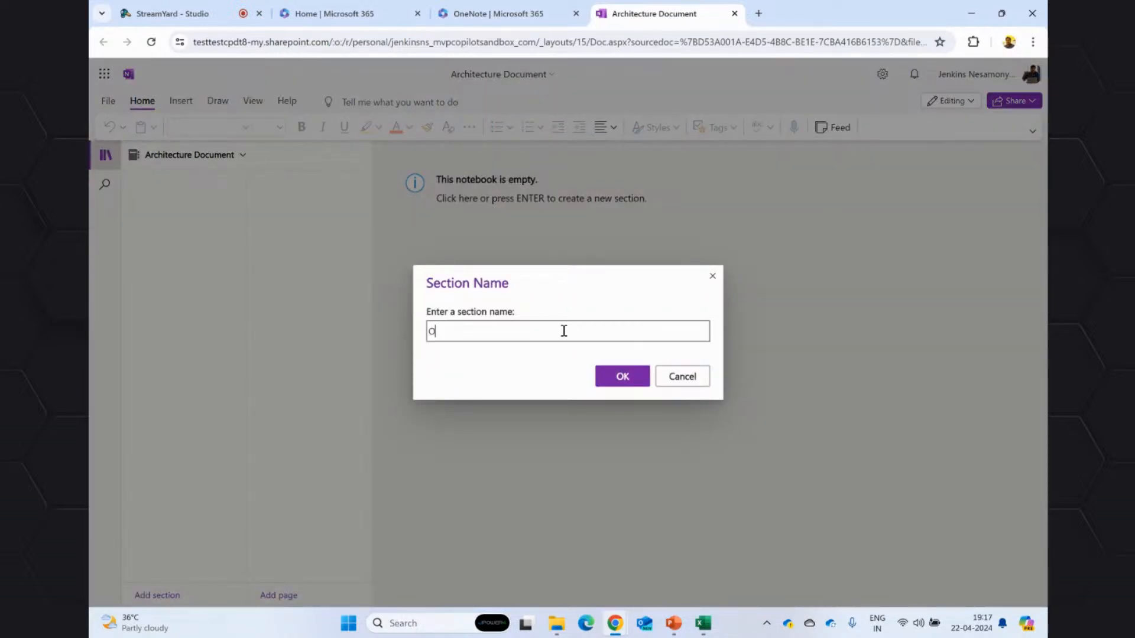
key("BackSpace")
key("BackSpace")
type("Ov")
left_click(621, 384)
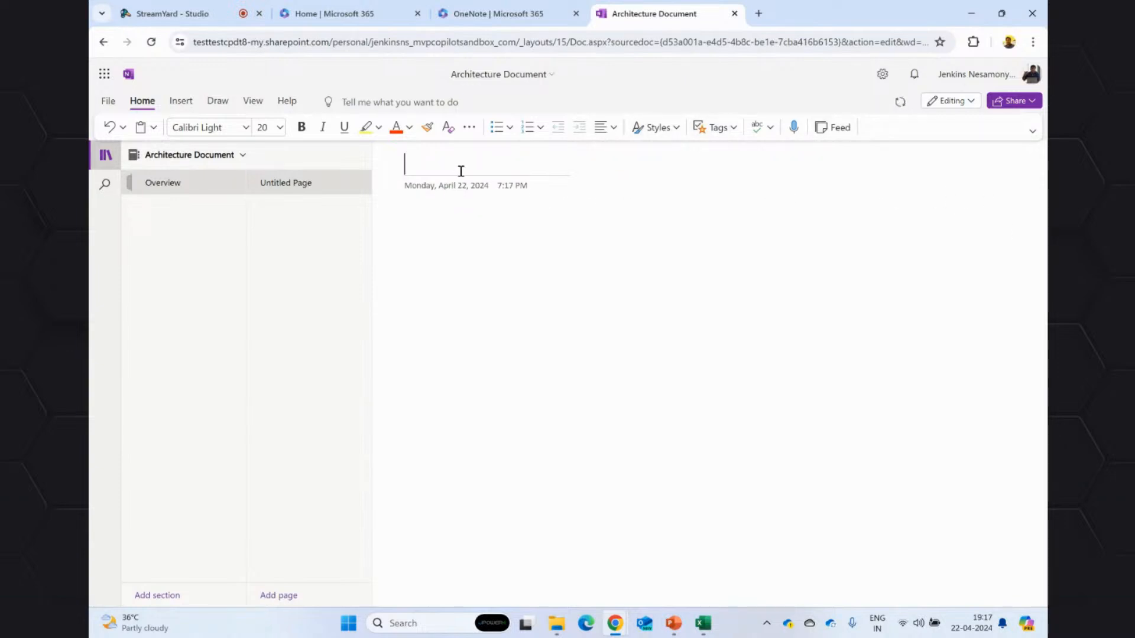
Title the new page "Overview about Viva" with correct spelling, and get past the Loop introduction tips.
type("Over")
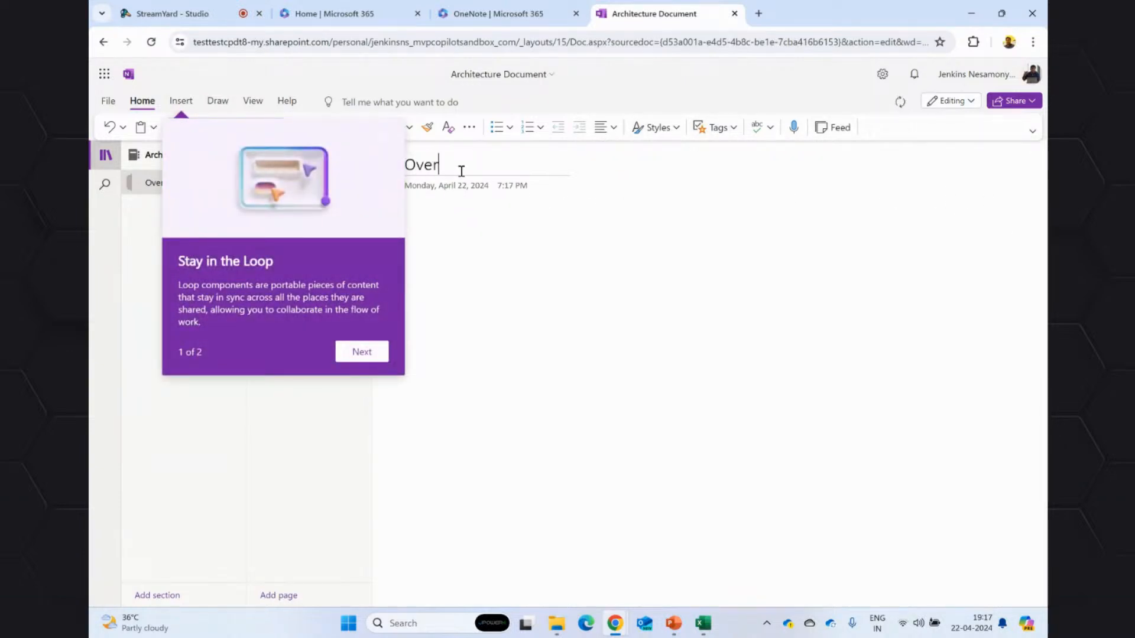
type("view obout Viva")
left_click(362, 353)
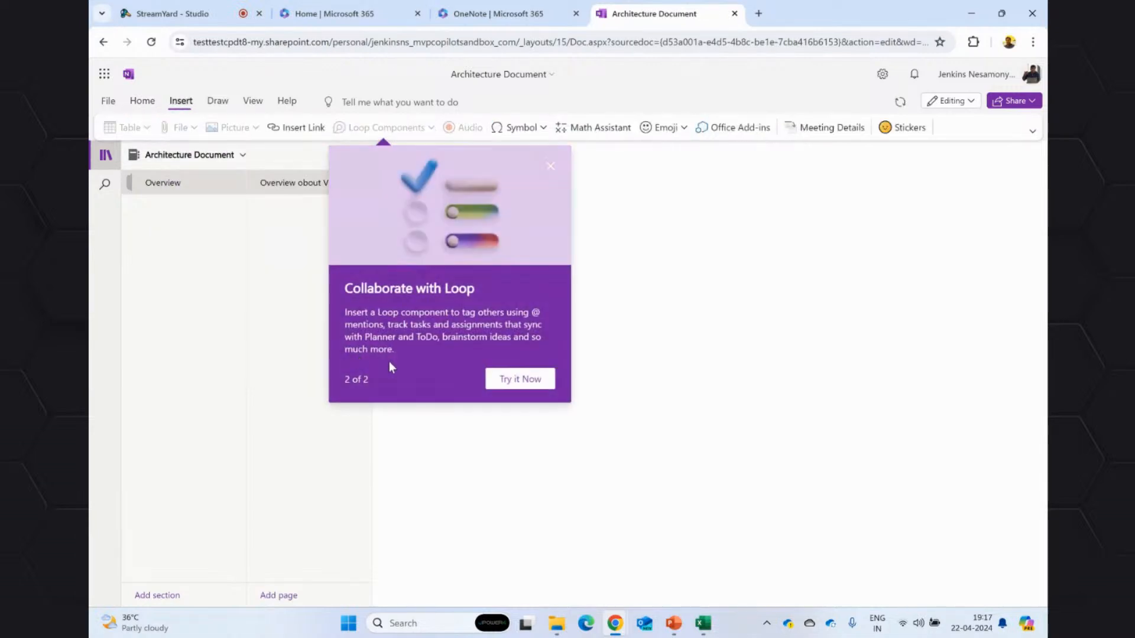
left_click(532, 381)
right_click(506, 168)
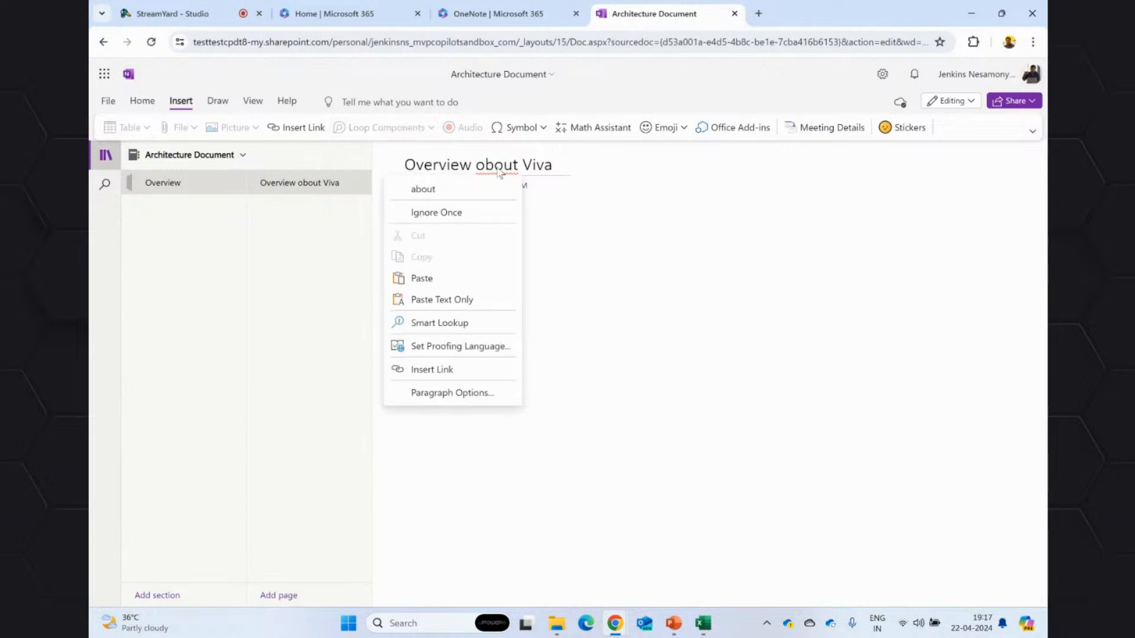
left_click(537, 183)
key("BackSpace")
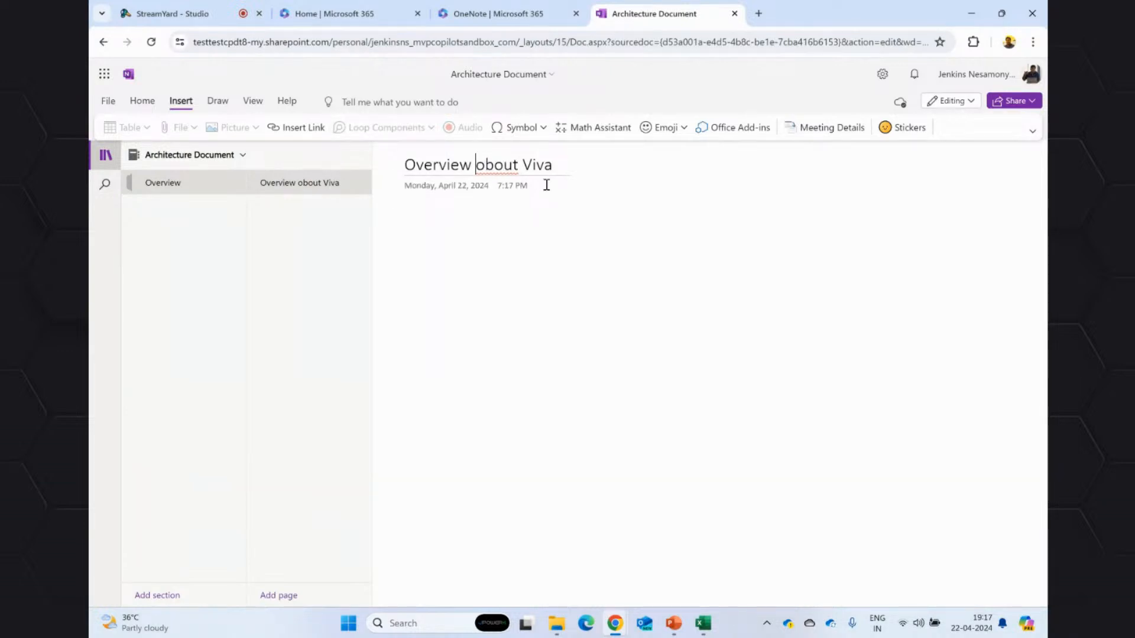
type("a")
key("Return")
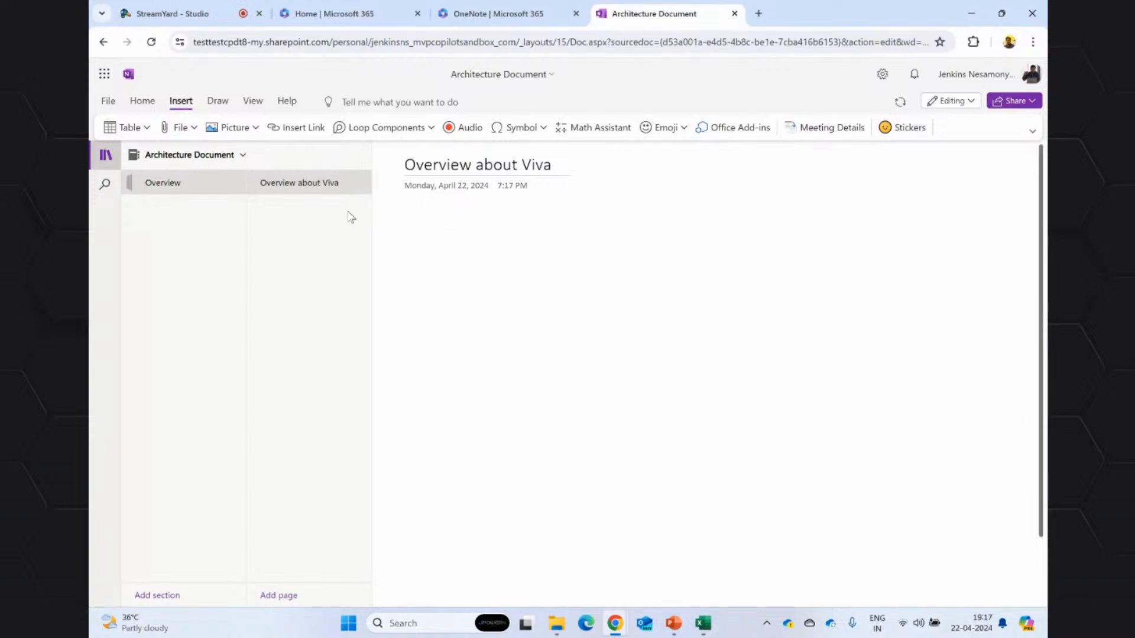
Examine the notebook's ribbon display options, editing modes and home, drawing and insertion commands for a Copilot entry.
left_click(1033, 132)
left_click(797, 284)
left_click(972, 102)
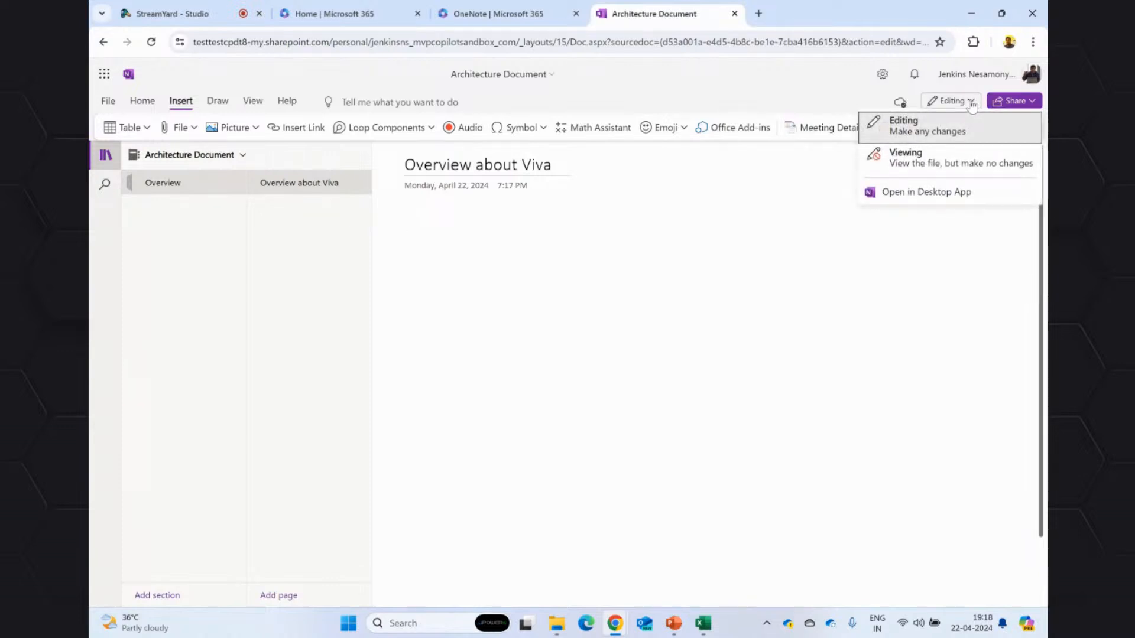
left_click(608, 262)
left_click(628, 353)
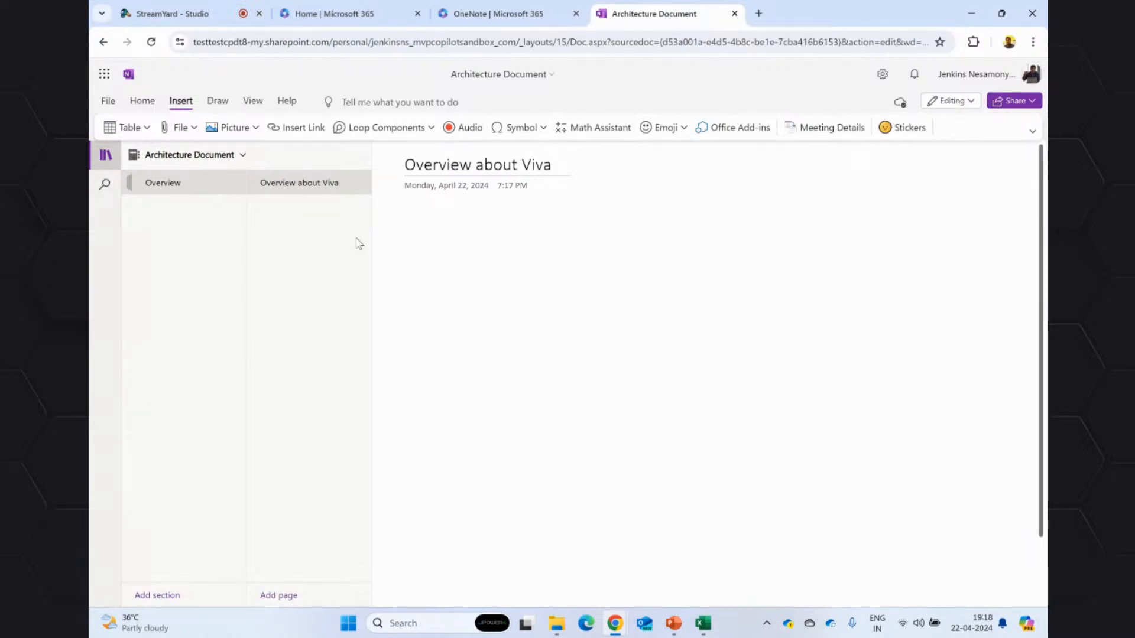
left_click(144, 102)
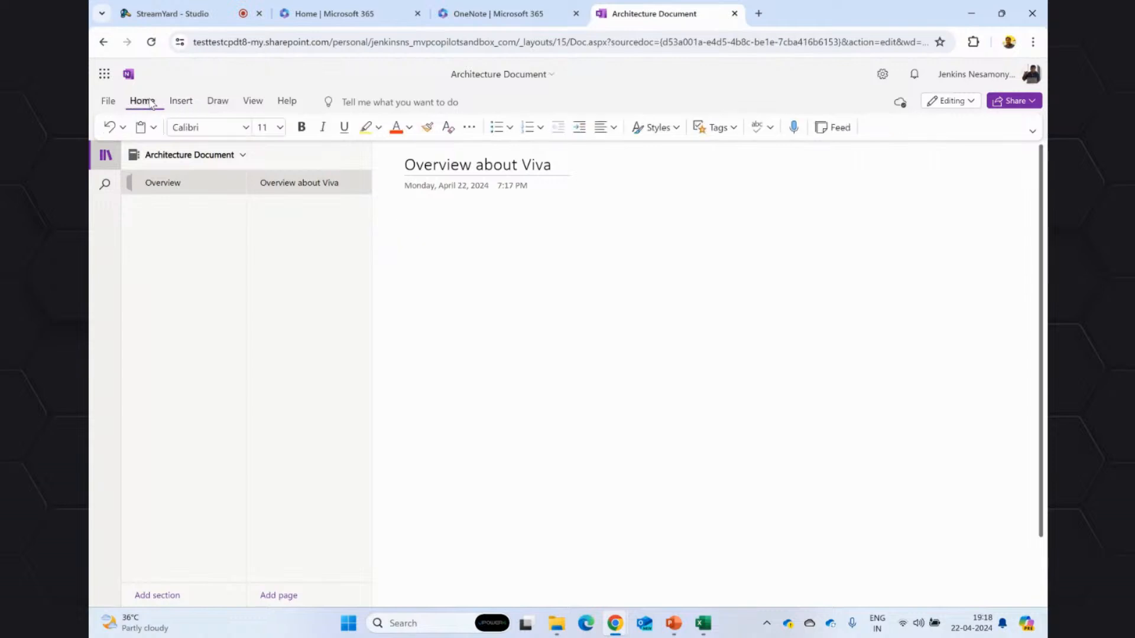
left_click(216, 104)
left_click(175, 104)
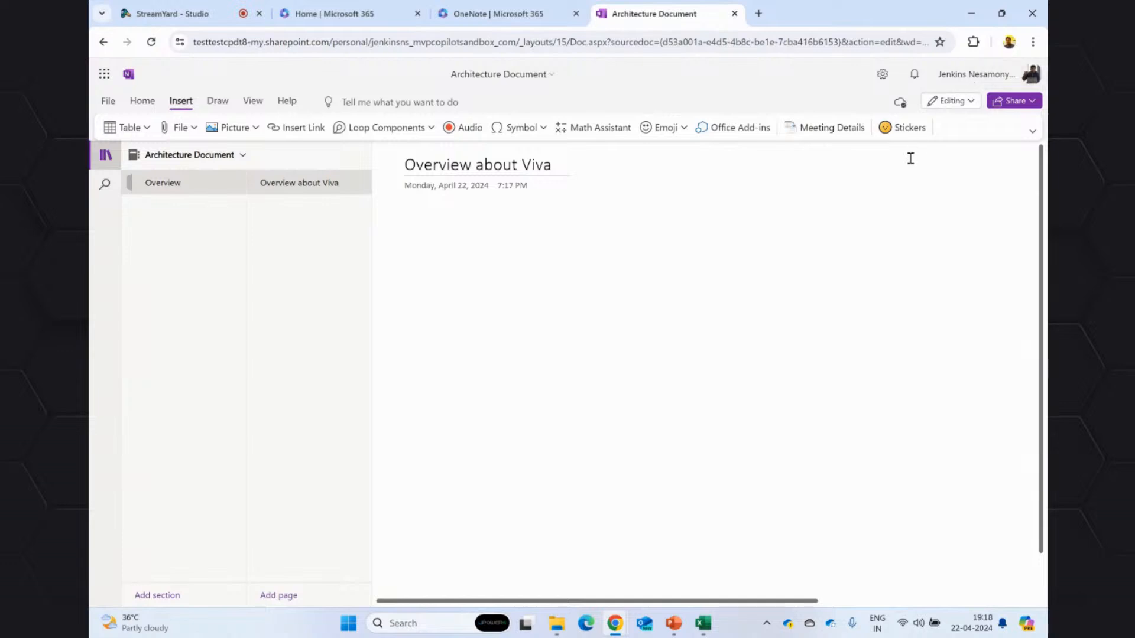
Change the ribbon layout to Classic Ribbon and look through all its command groups for Copilot.
left_click(1030, 132)
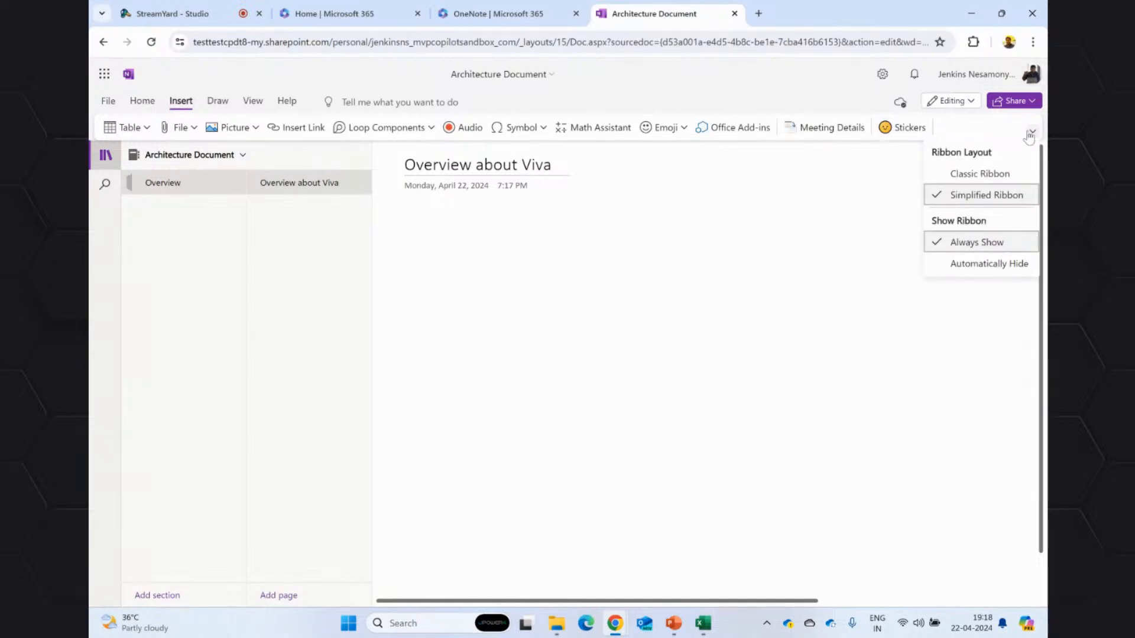
left_click(970, 175)
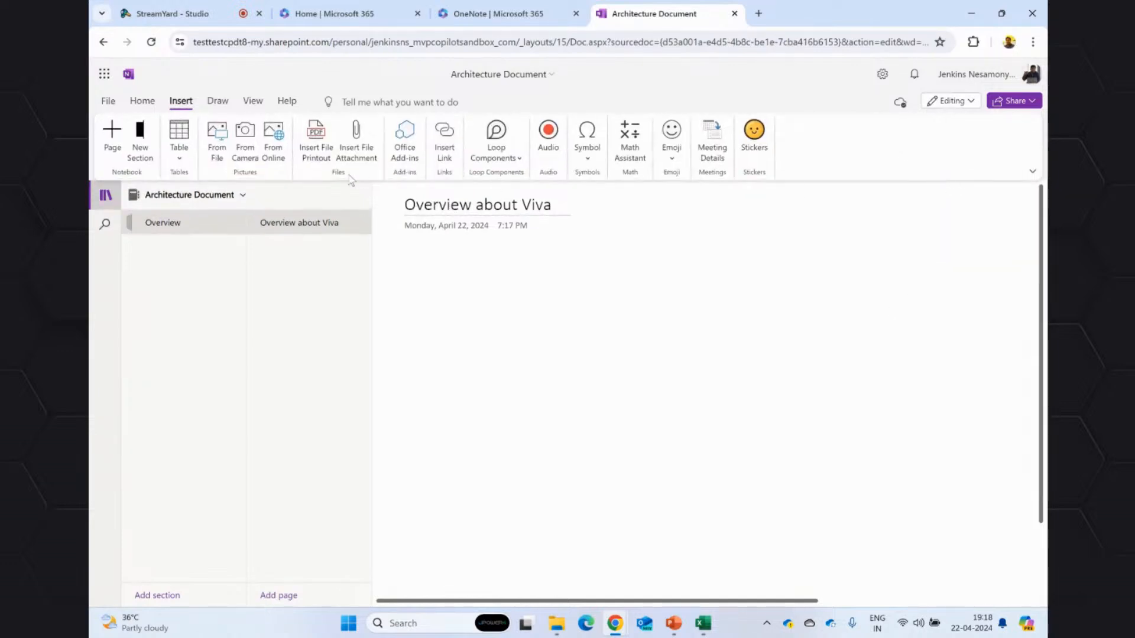
left_click(142, 101)
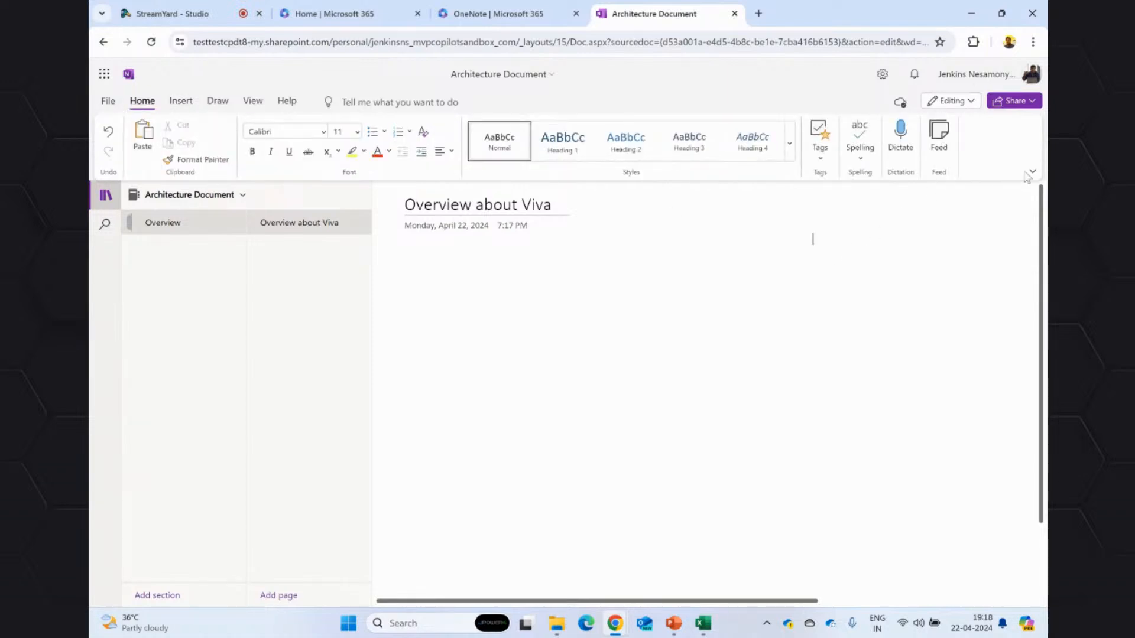
left_click(287, 103)
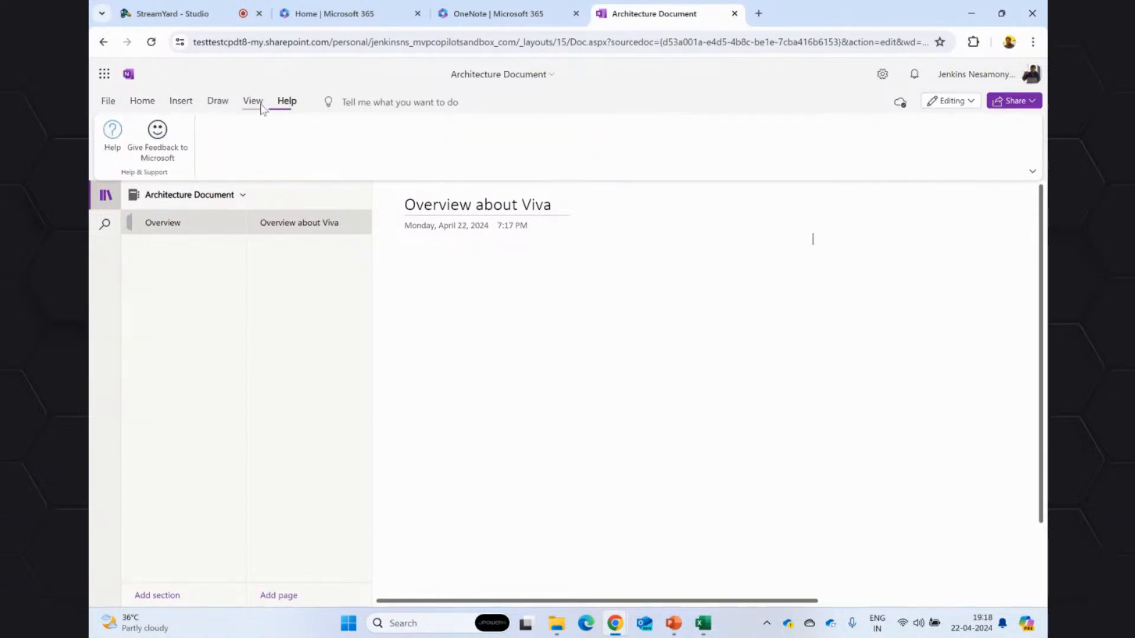
left_click(253, 101)
left_click(217, 101)
left_click(181, 101)
left_click(142, 101)
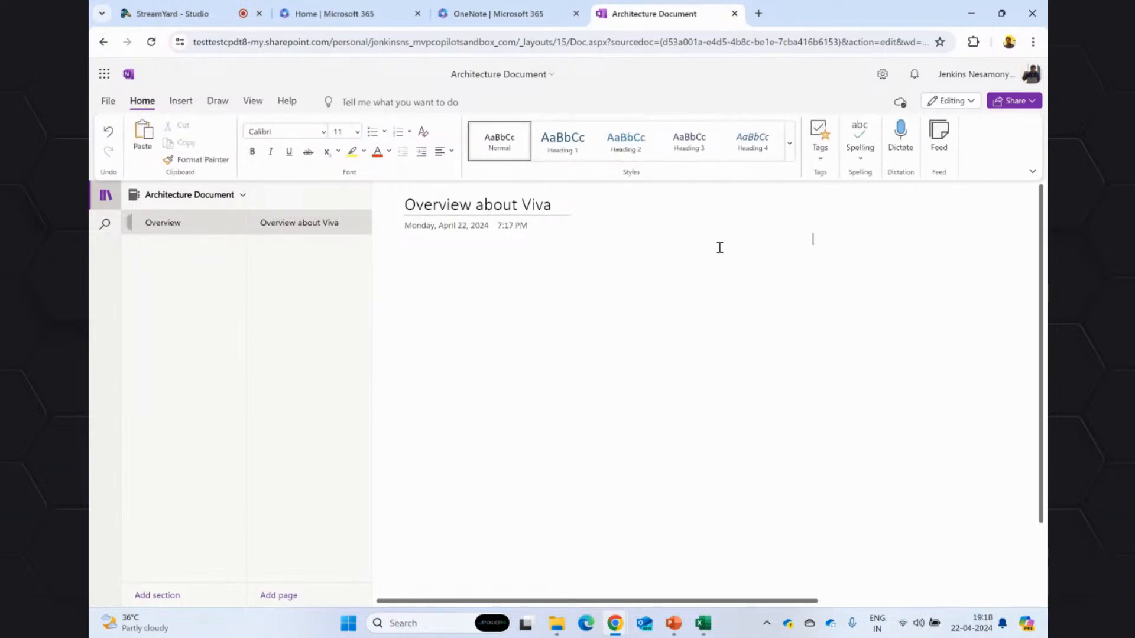
Check the notebook's settings, account details and insertion commands for a Copilot option.
left_click(883, 74)
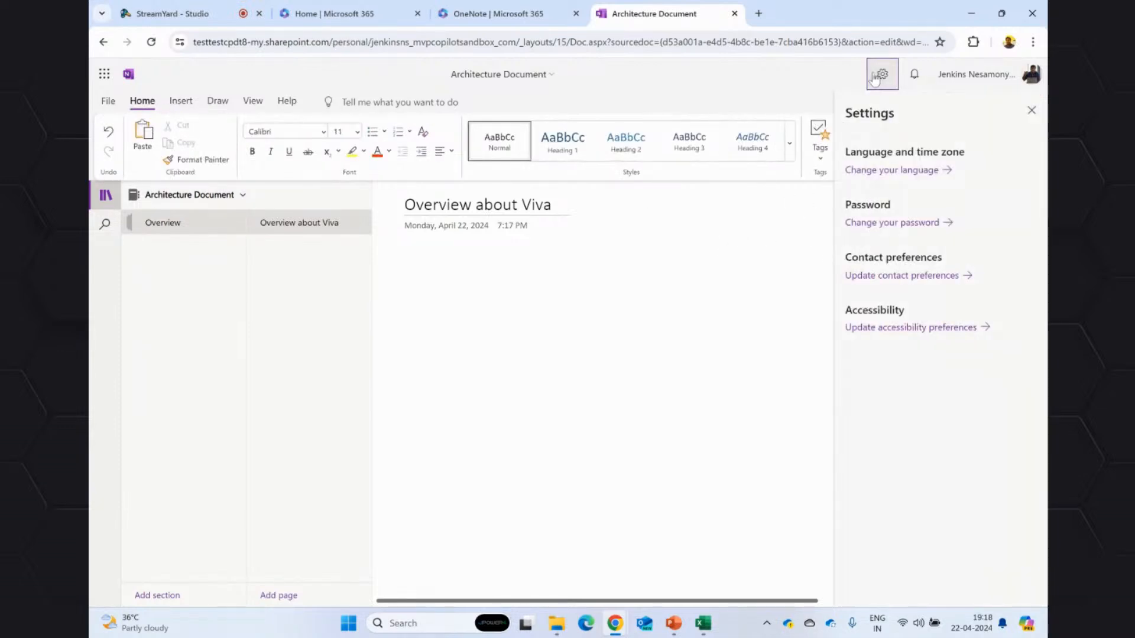
left_click(1031, 111)
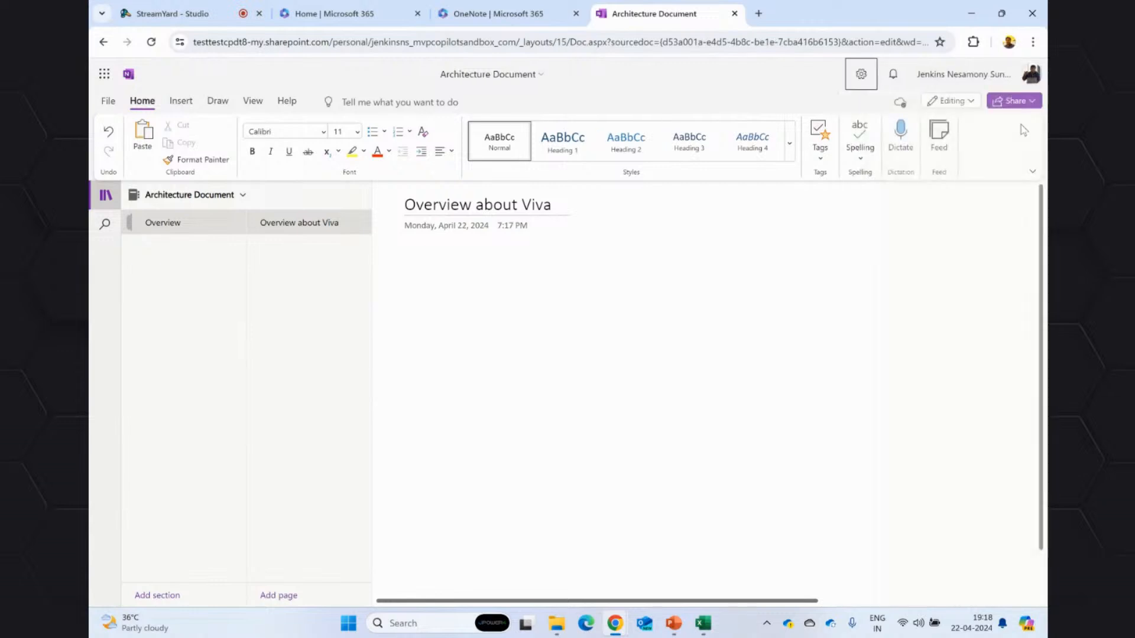
left_click(923, 284)
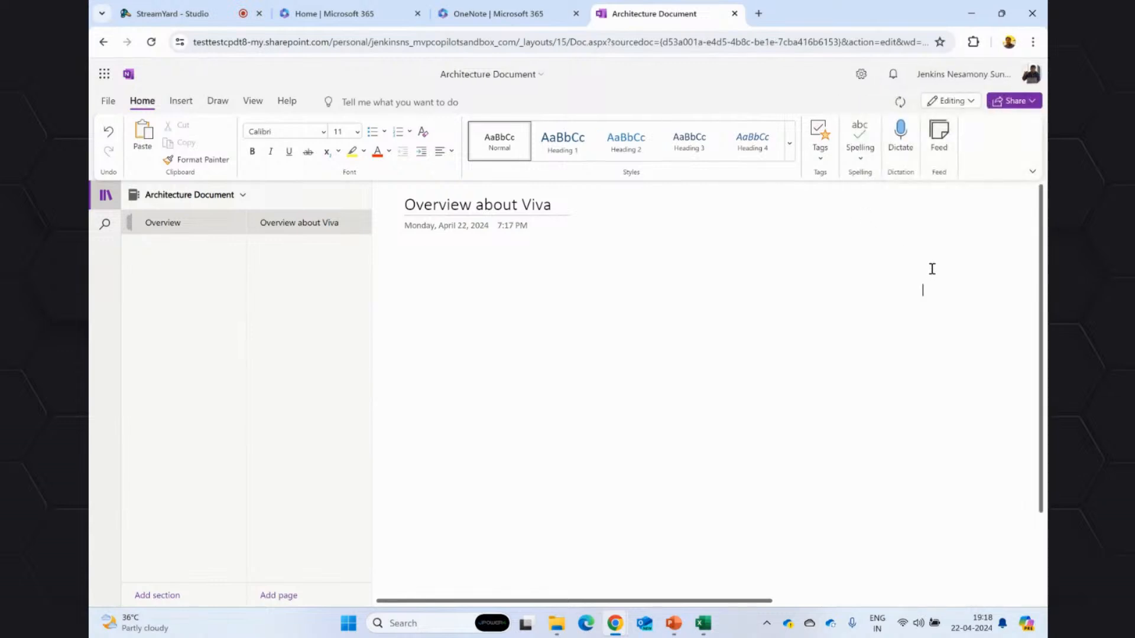
left_click(800, 301)
left_click(187, 105)
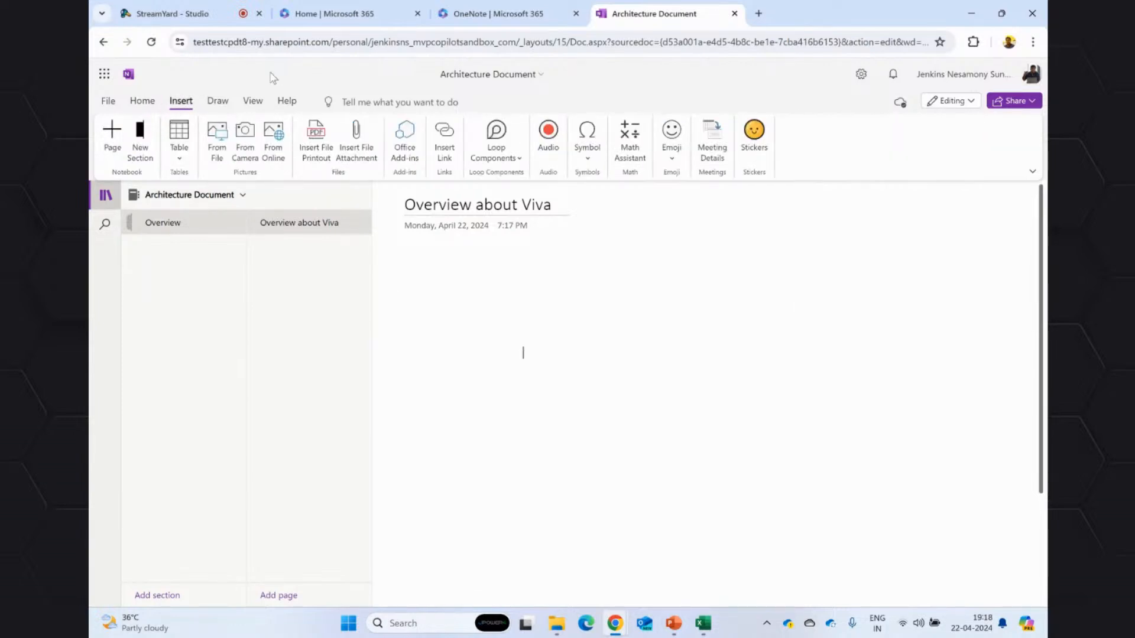
Return to the Microsoft 365 home page and open Teams on the web from its app list.
left_click(503, 13)
left_click(331, 13)
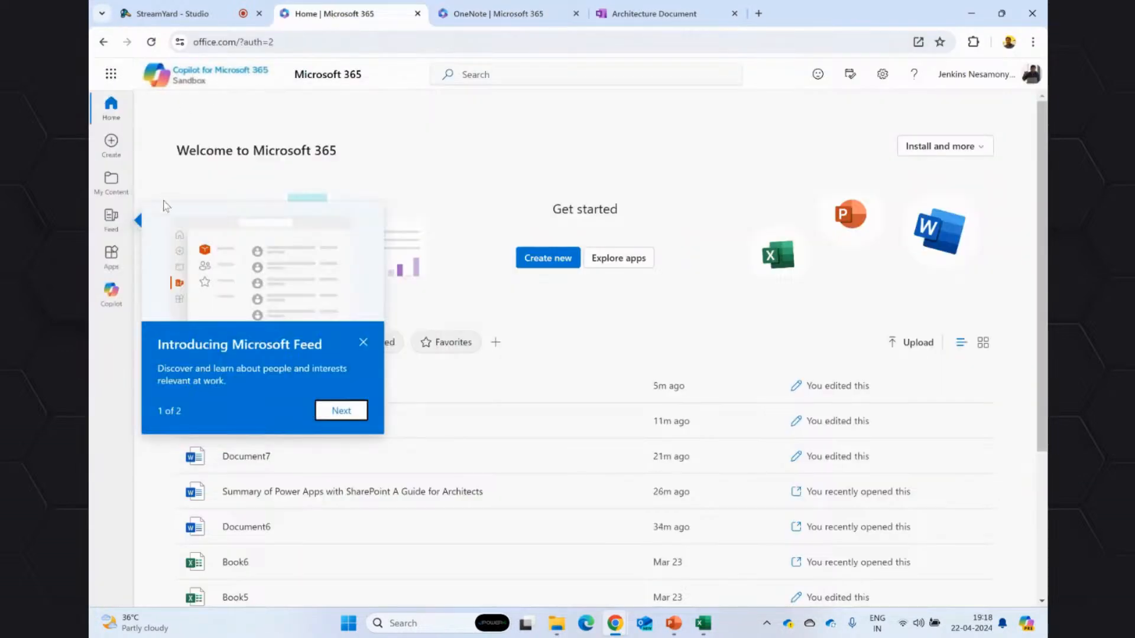
left_click(111, 73)
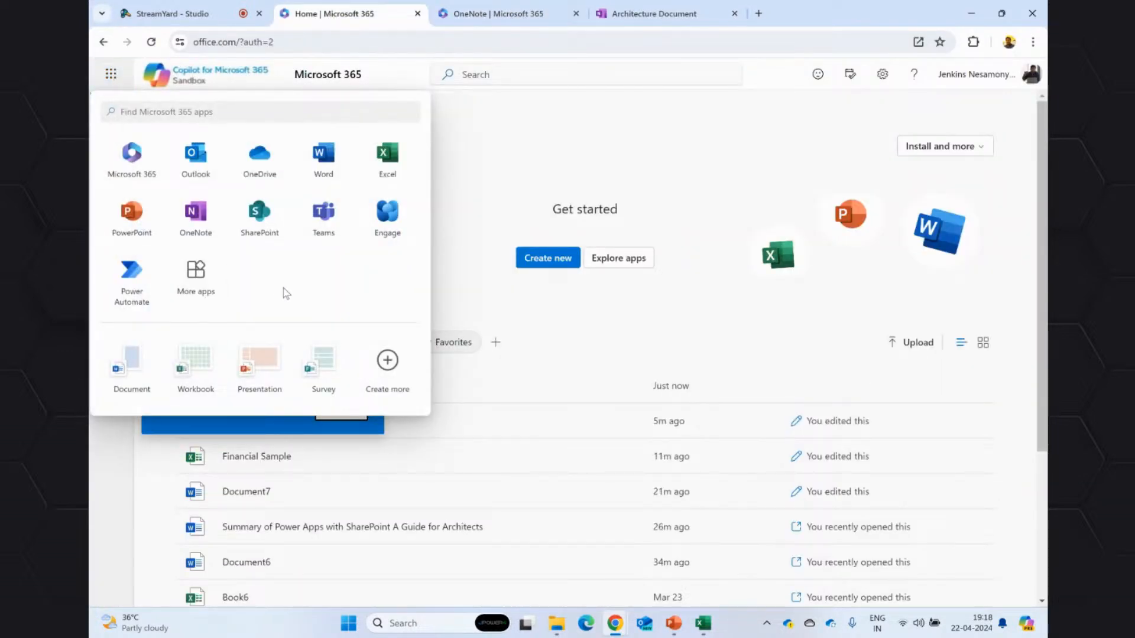
left_click(329, 242)
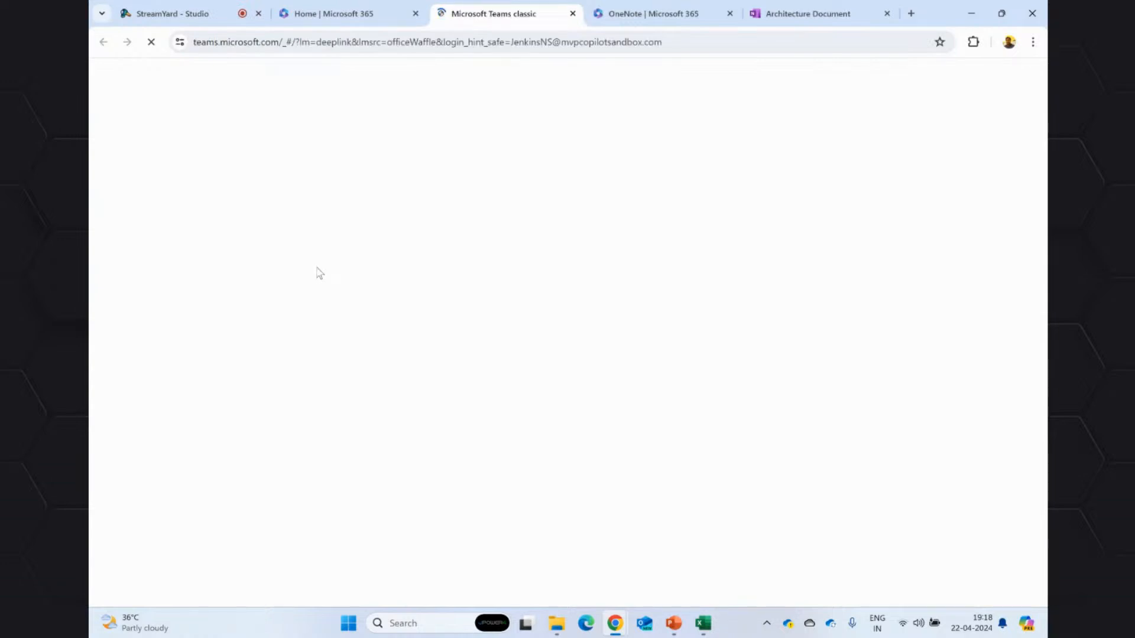
left_click(406, 625)
type("teams")
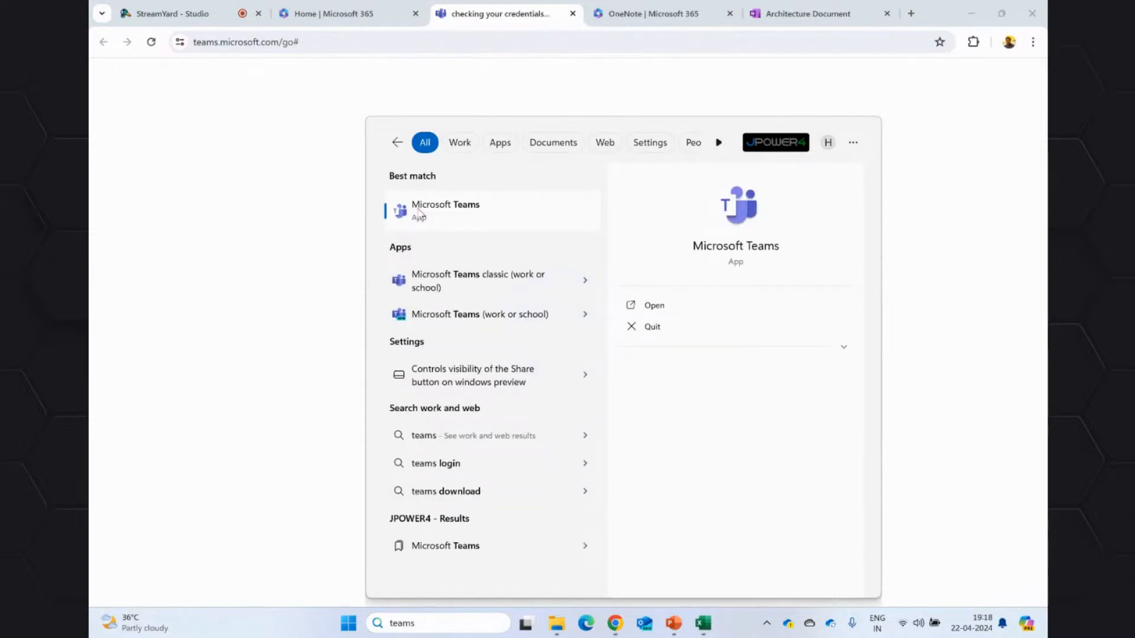
left_click(432, 212)
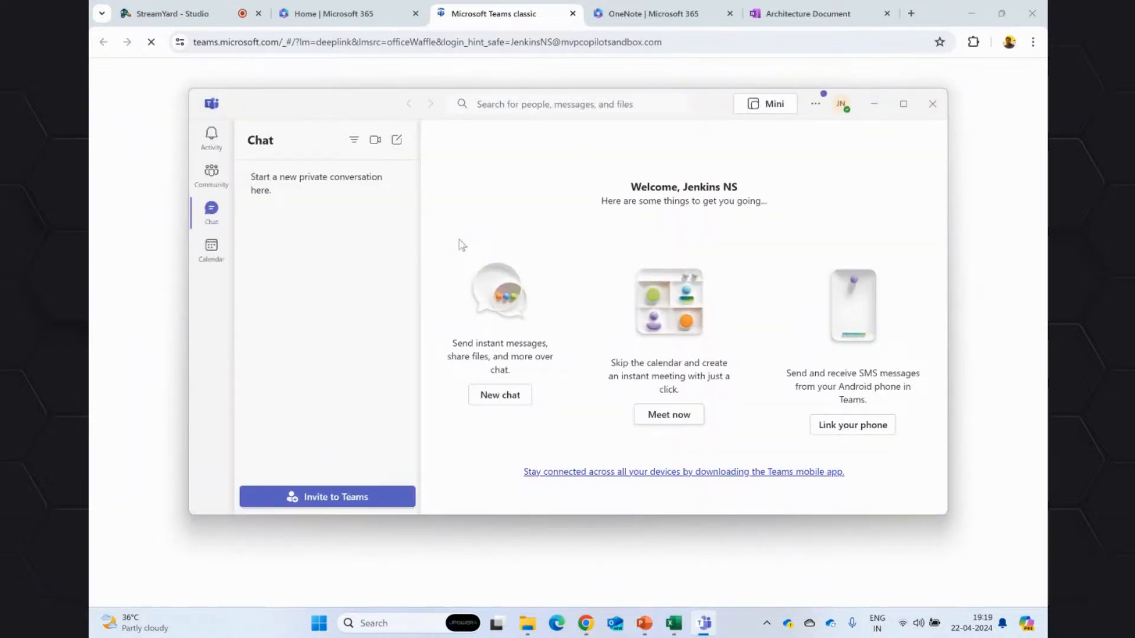
left_click(932, 104)
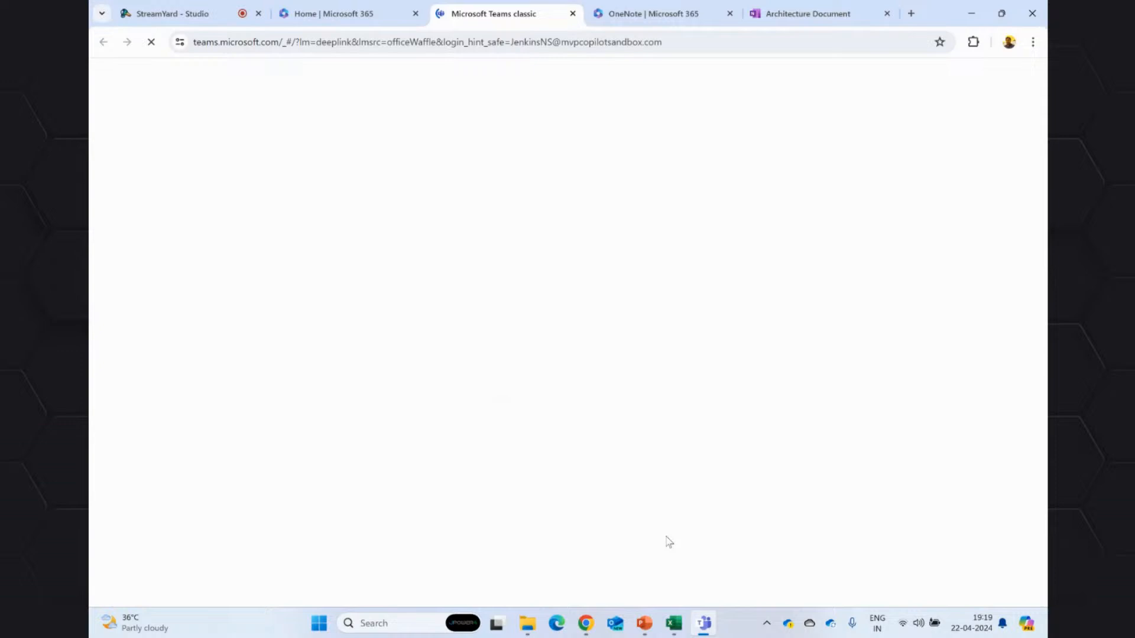
Search Windows for "teams", open the work or school Teams desktop app and maximize its window.
left_click(405, 624)
type("tea")
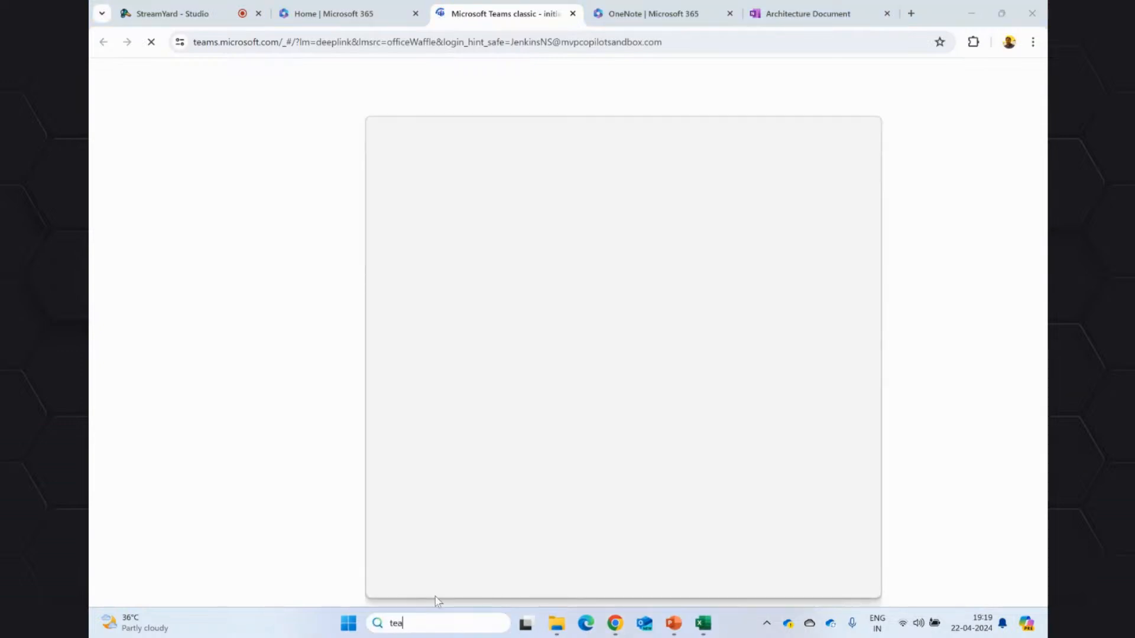
type("ms")
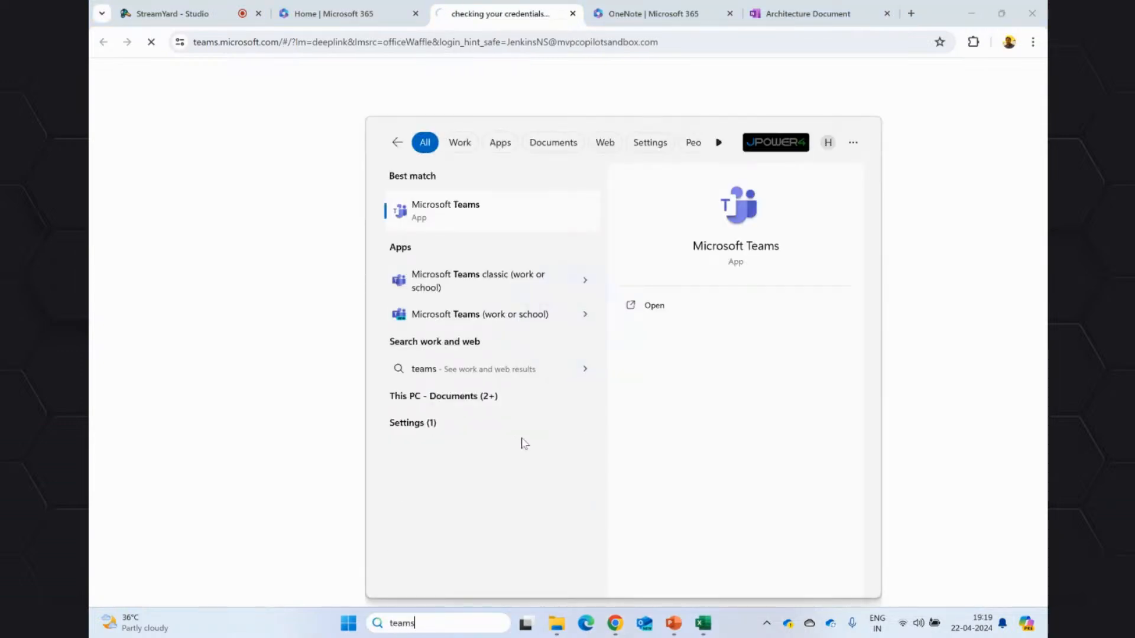
left_click(254, 310)
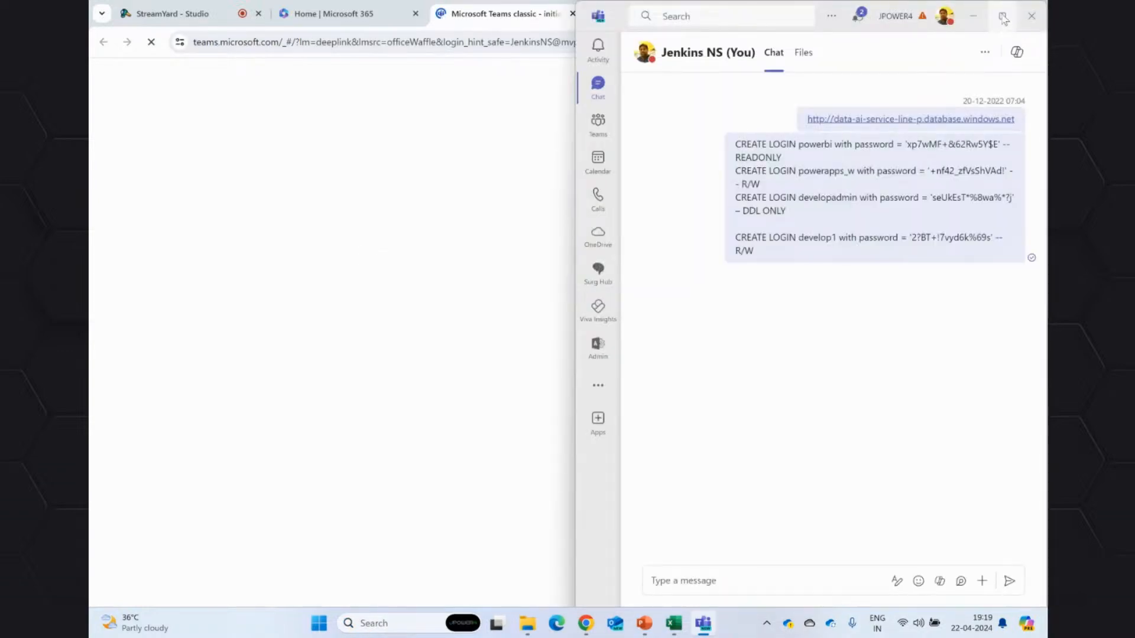
left_click(1004, 20)
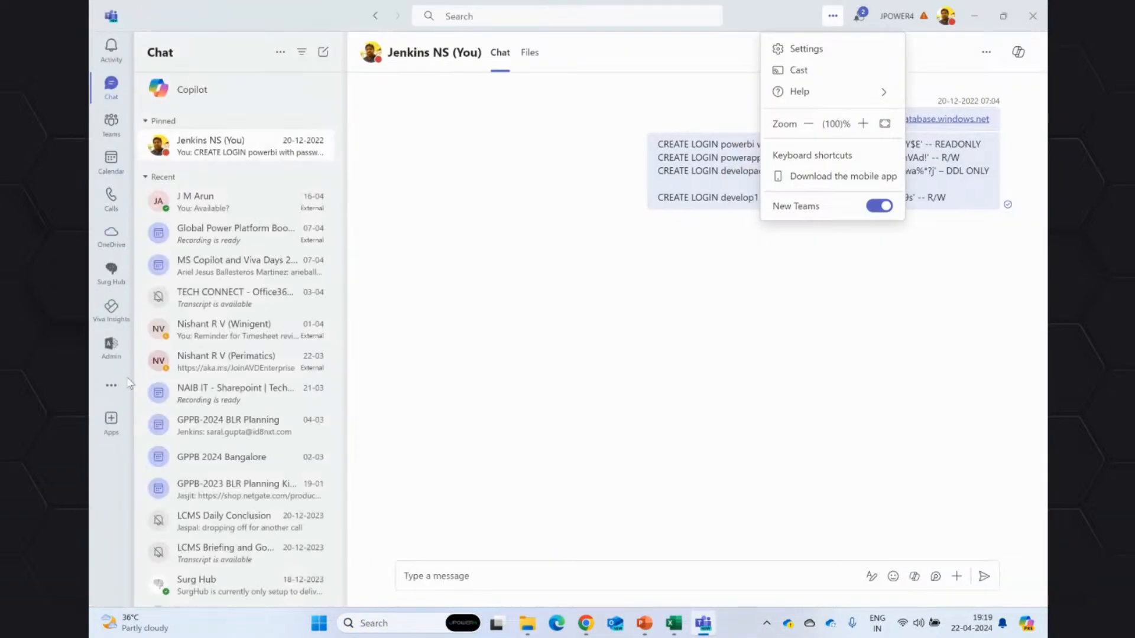
Open the Copilot chat in Teams and bring up the full catalogue of additional plug-ins for it.
left_click(189, 95)
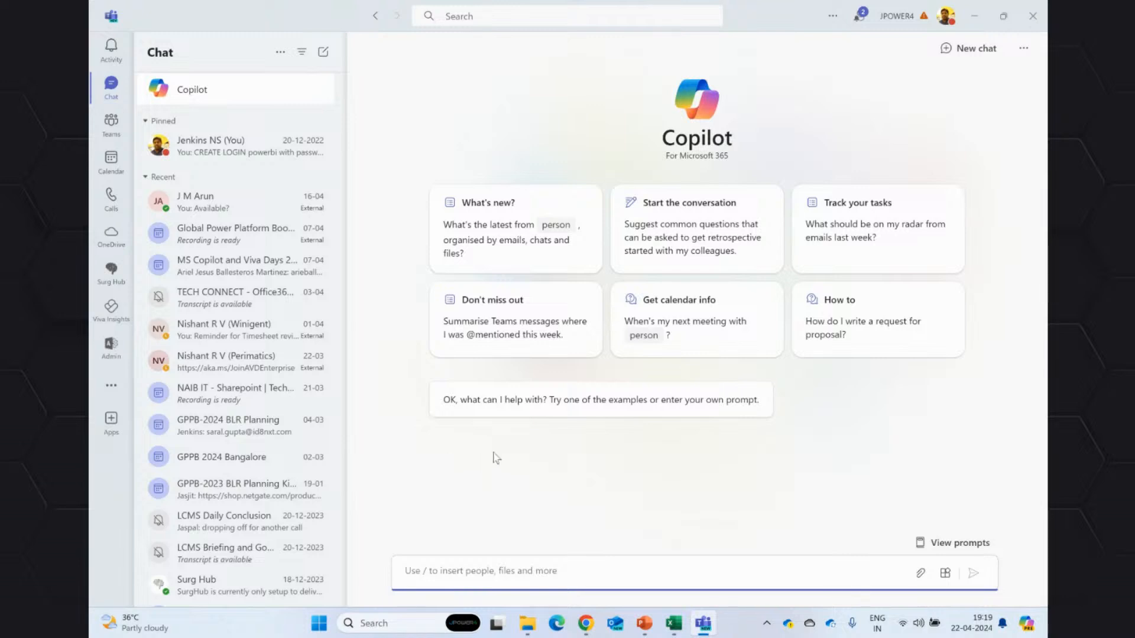
left_click(947, 574)
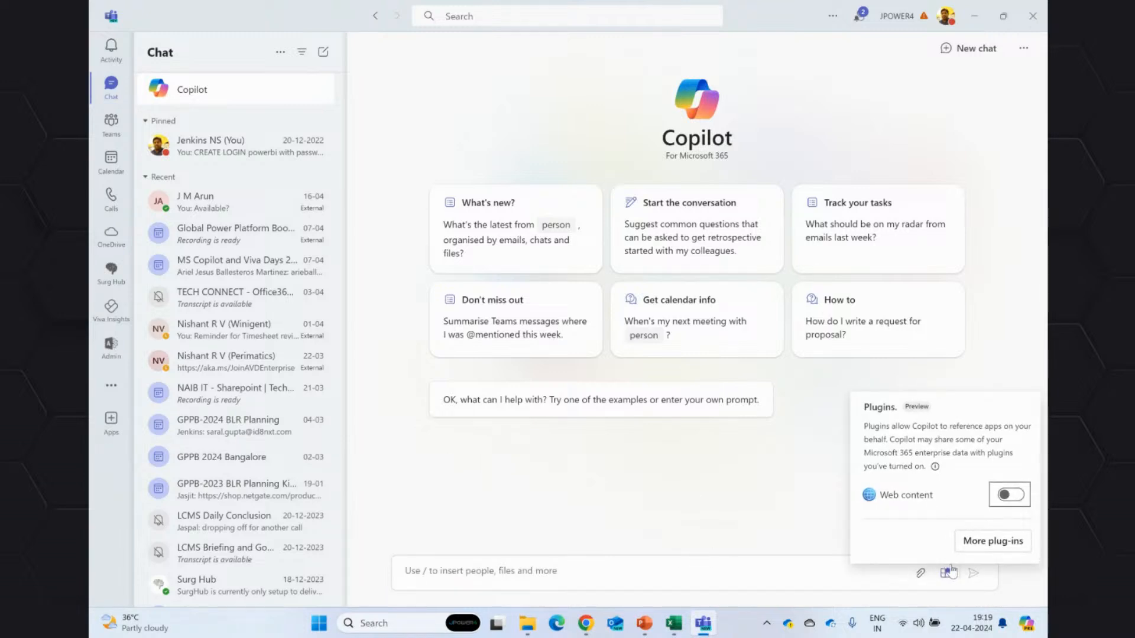
left_click(993, 541)
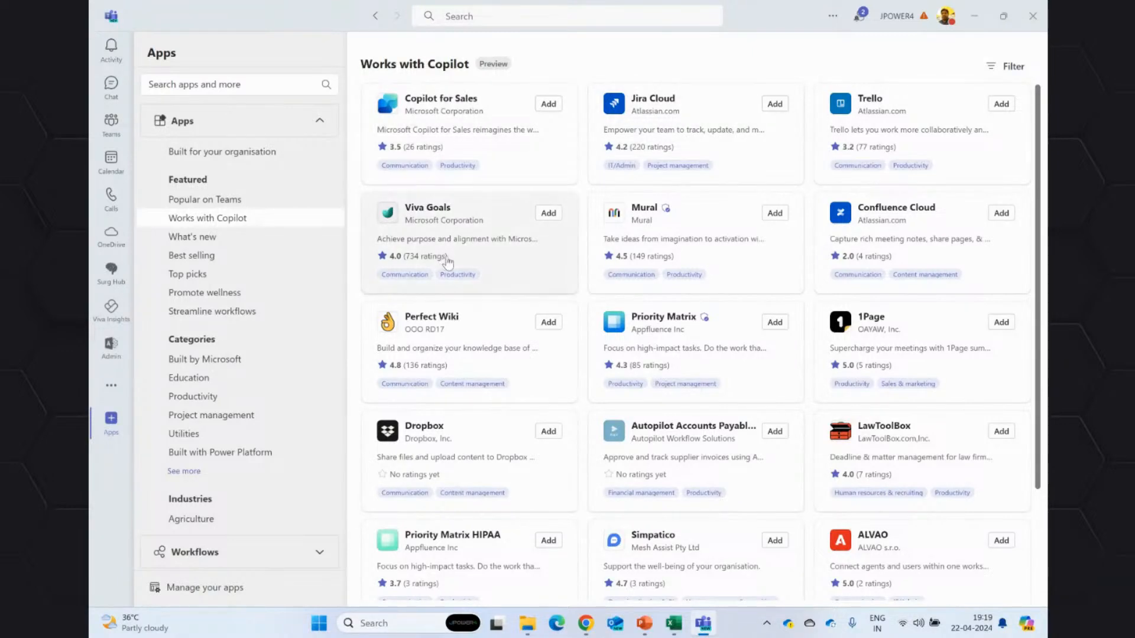
Look through the apps that work with Copilot, view the Viva Goals details and close them without adding the app.
scroll(888, 353, "down", 2)
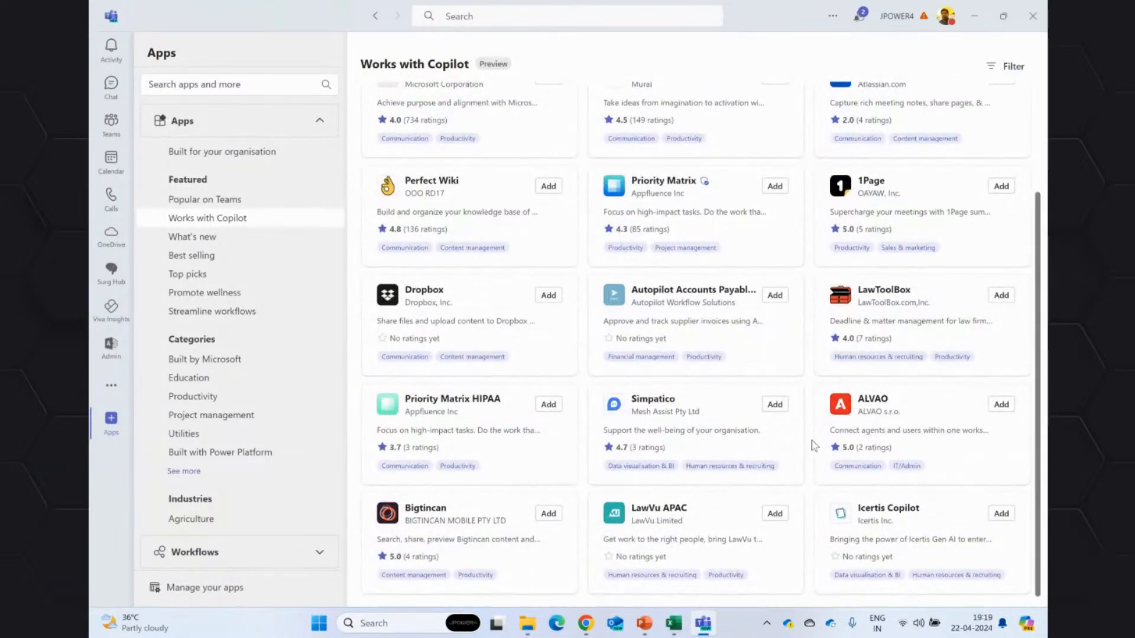
scroll(813, 455, "up", 3)
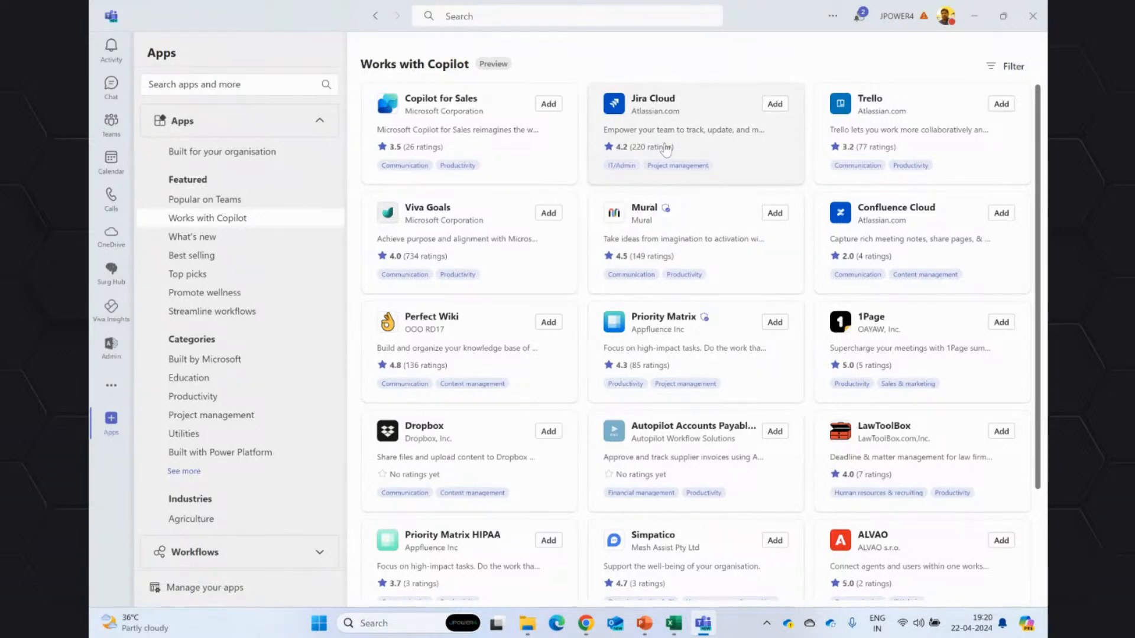
scroll(550, 237, "down", 3)
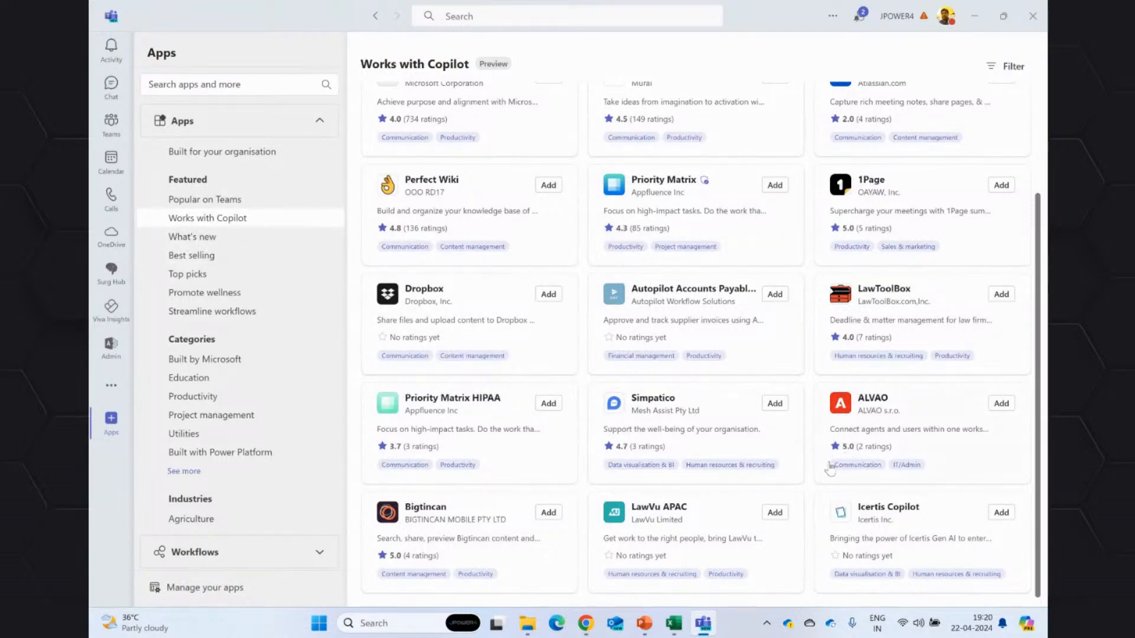
scroll(830, 469, "up", 3)
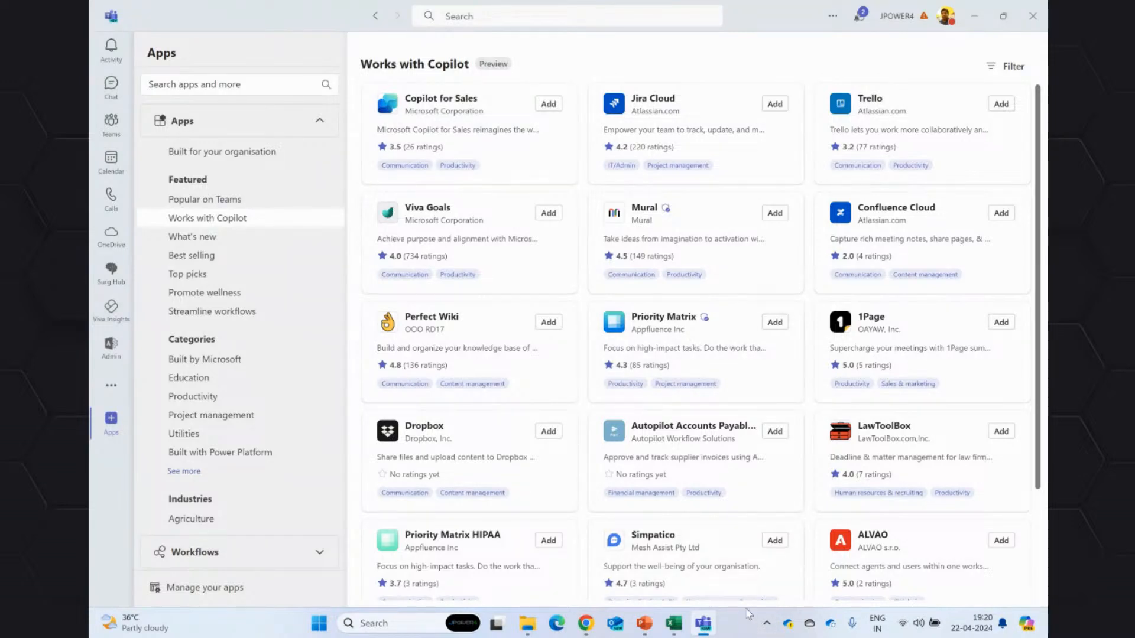
left_click(431, 220)
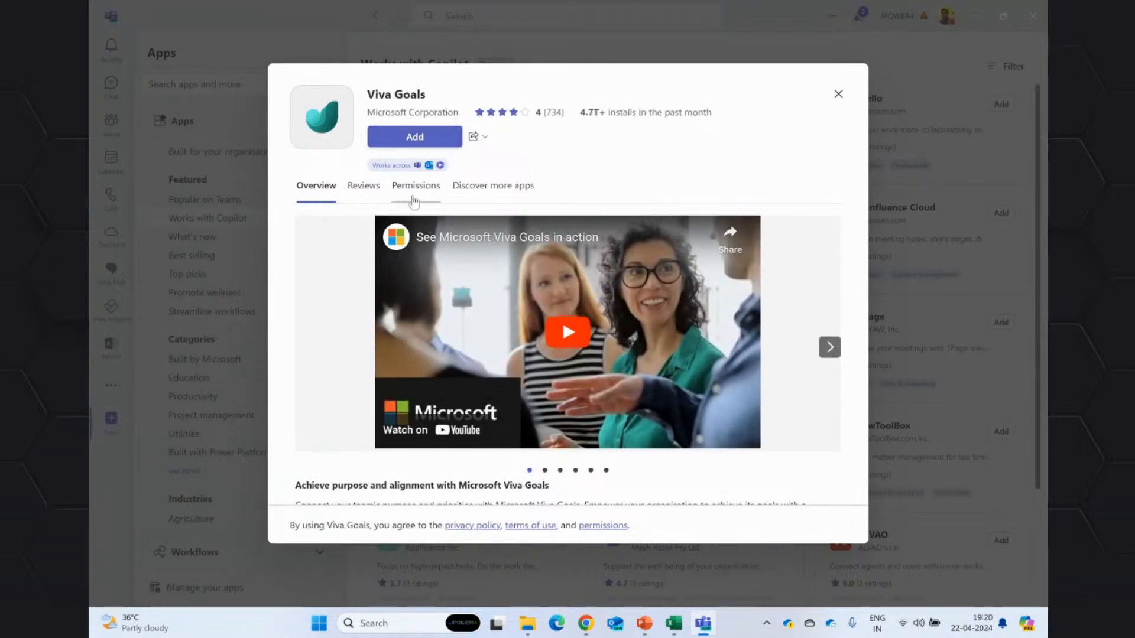
left_click(839, 95)
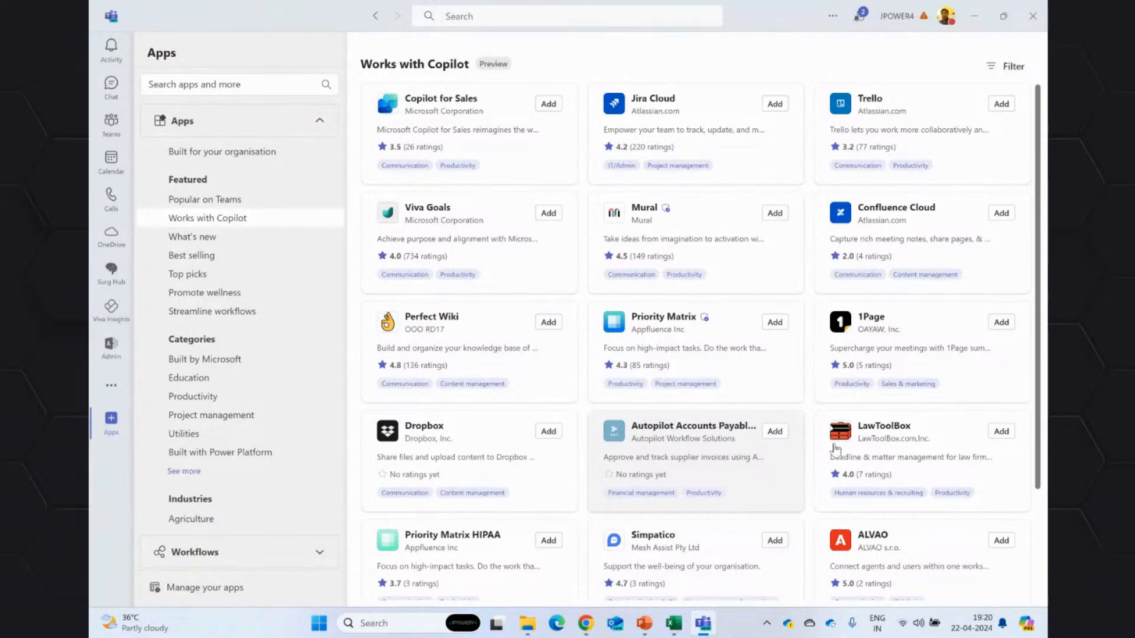
Switch to the Boosting Productivity with Microsoft 365 Copilot presentation in PowerPoint.
left_click(645, 623)
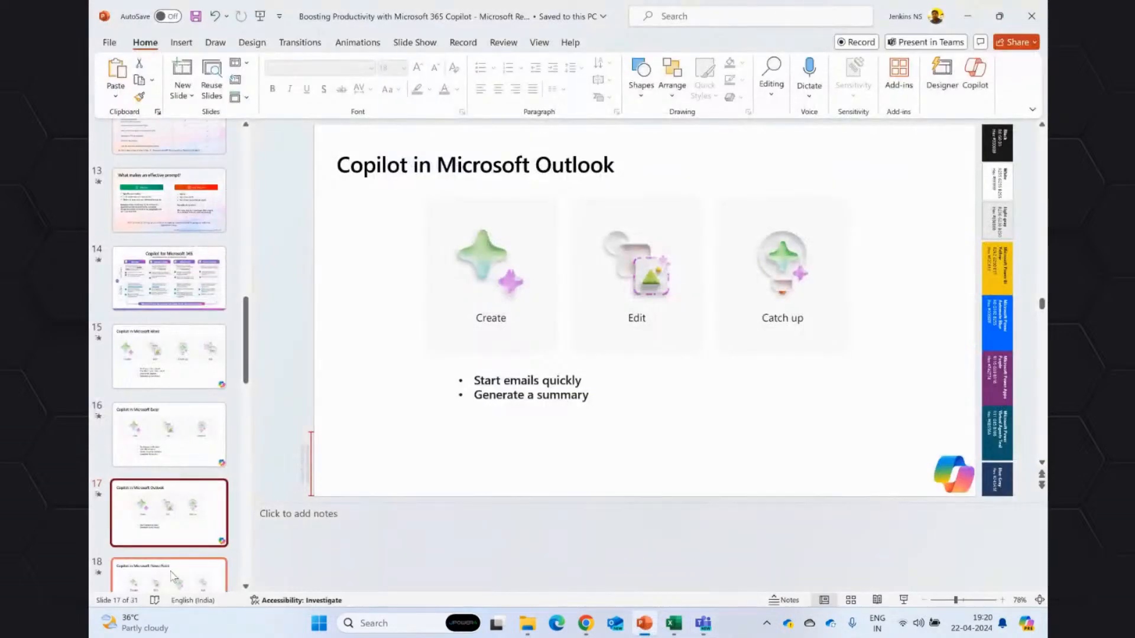